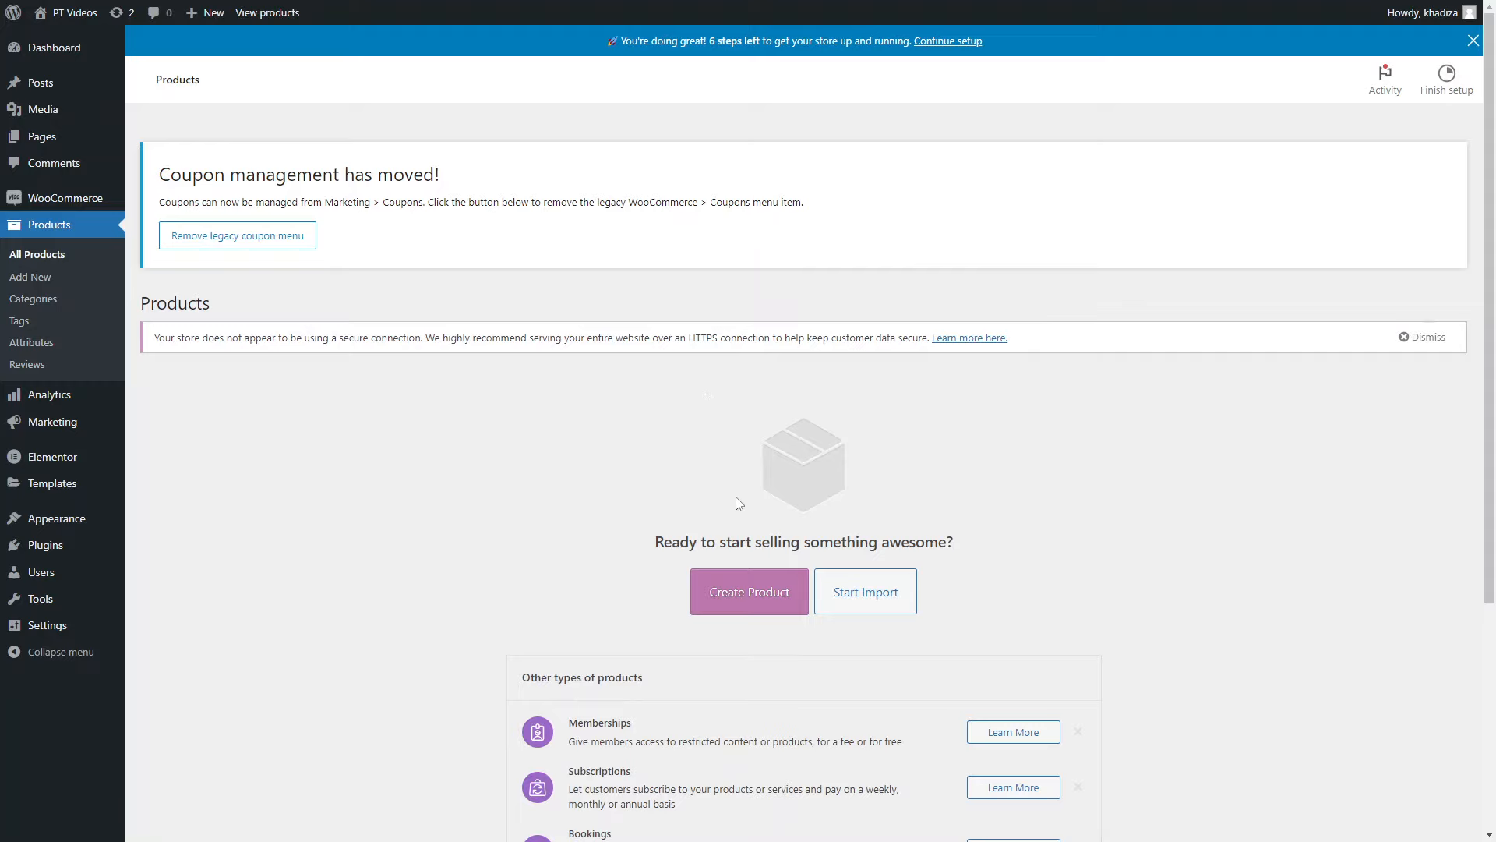
Step: Start creating a new product and dismiss the product name walkthrough
click(728, 607)
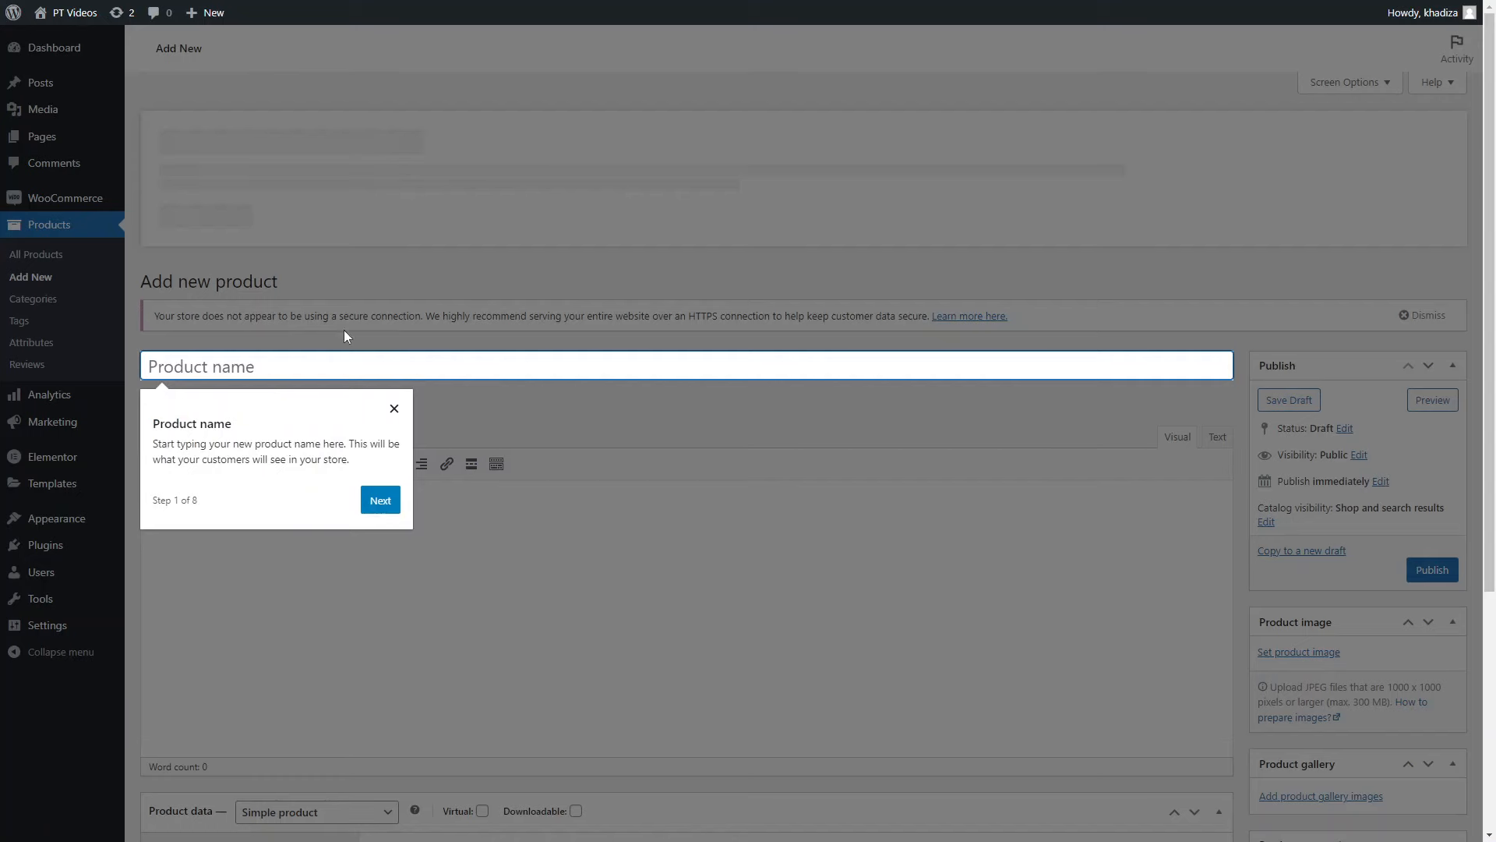
click(395, 408)
Step: Look over the new product form, from the description and product data to the image, gallery, category and tag sections
scroll(419, 408, down, 3)
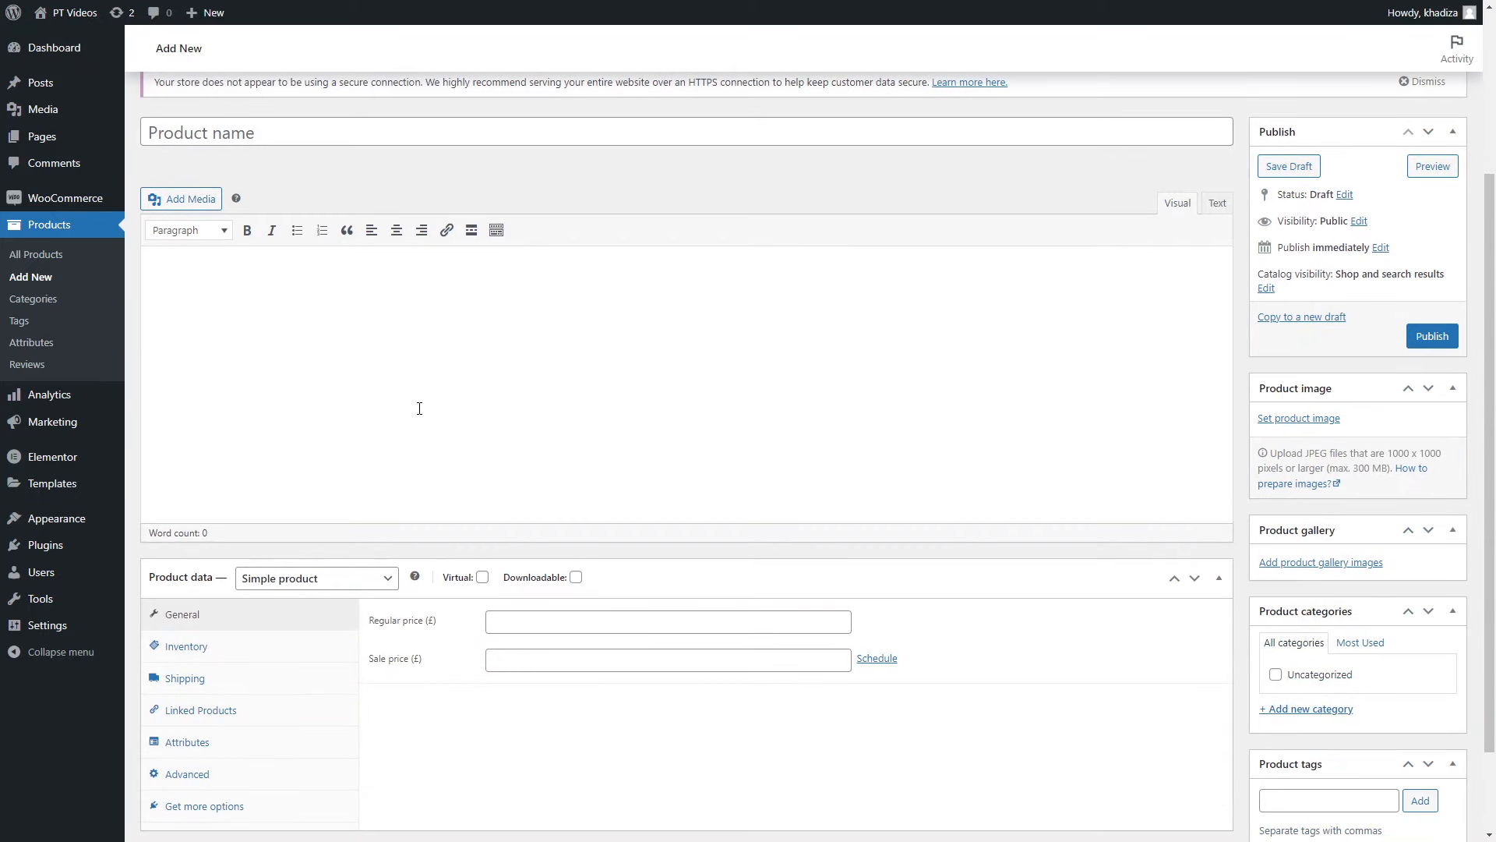
scroll(1019, 409, down, 1)
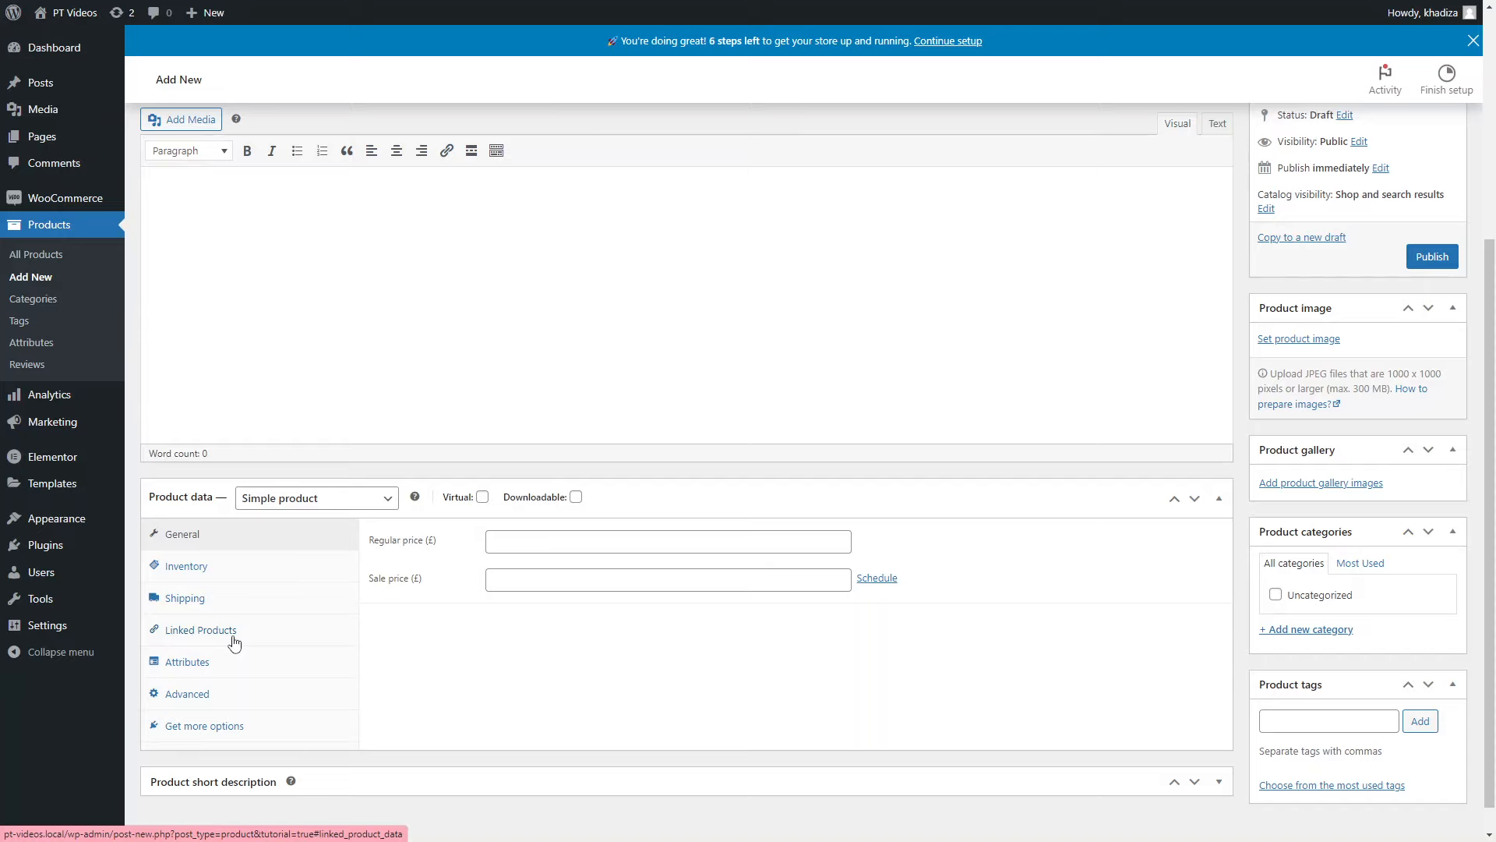
scroll(235, 641, down, 1)
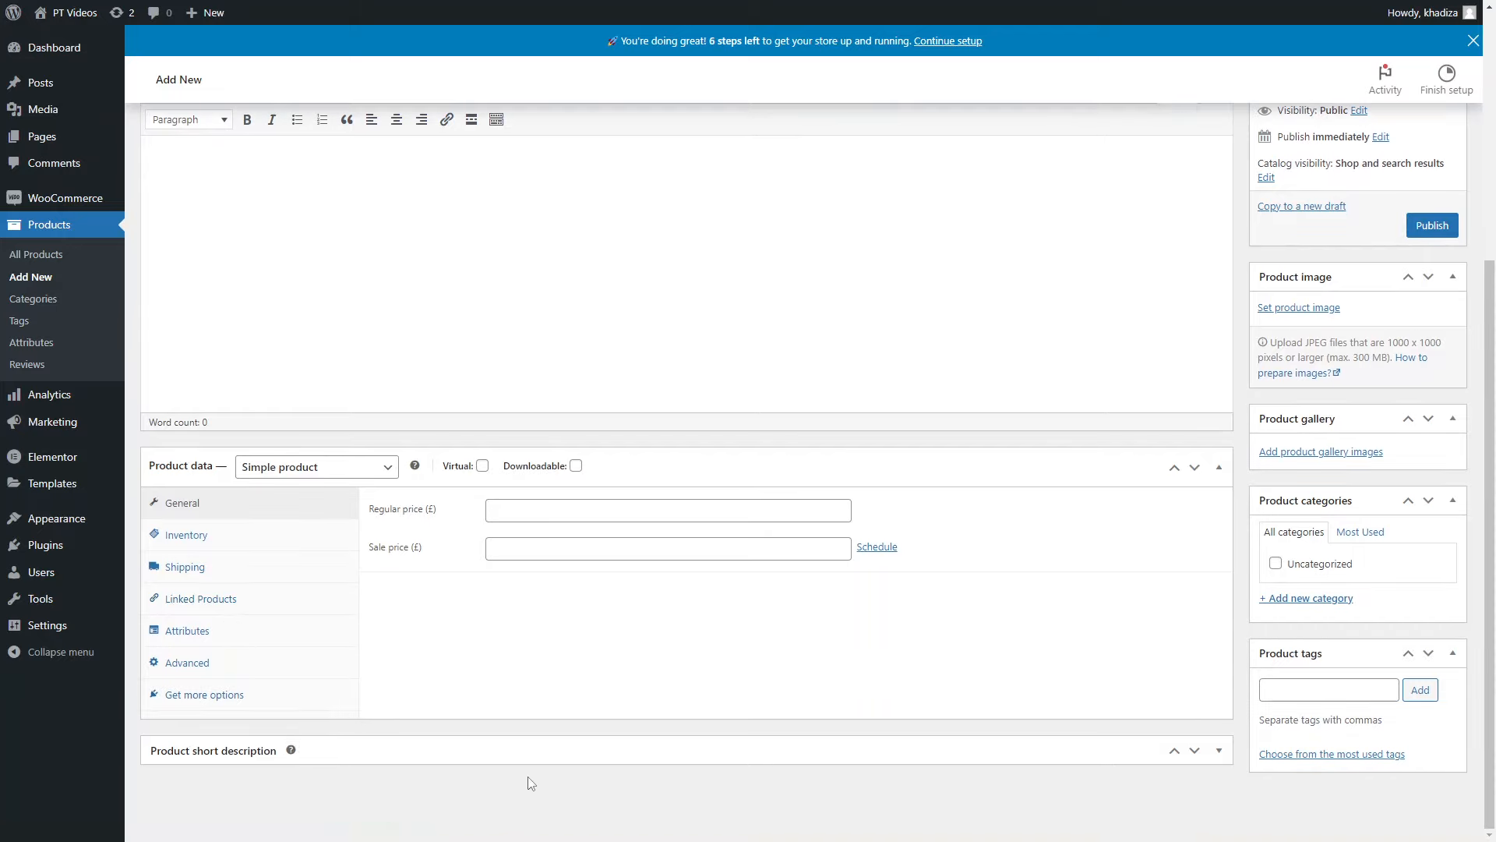
scroll(1340, 733, up, 3)
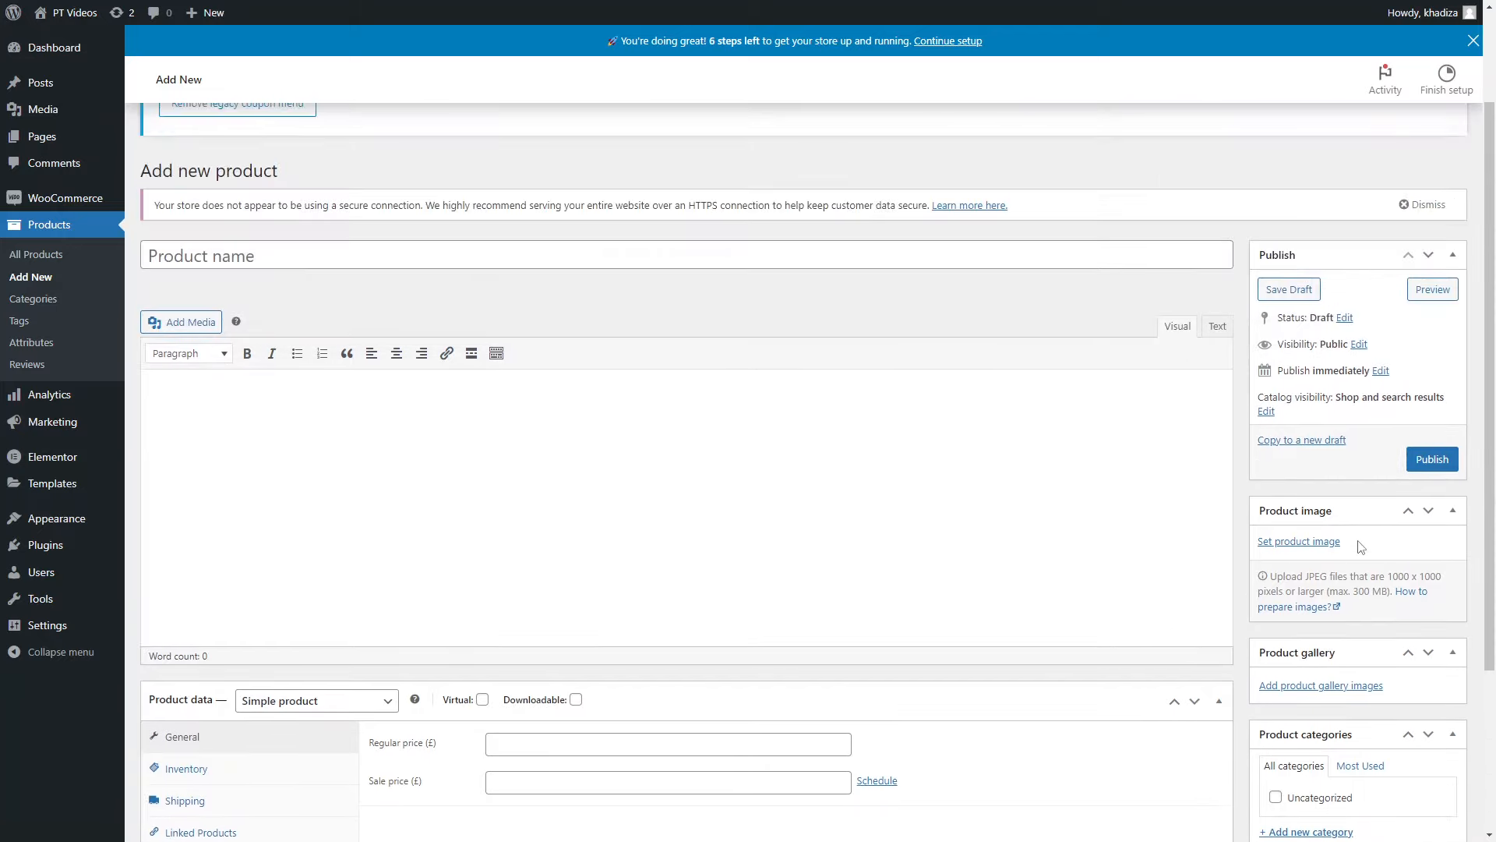
scroll(1308, 513, down, 2)
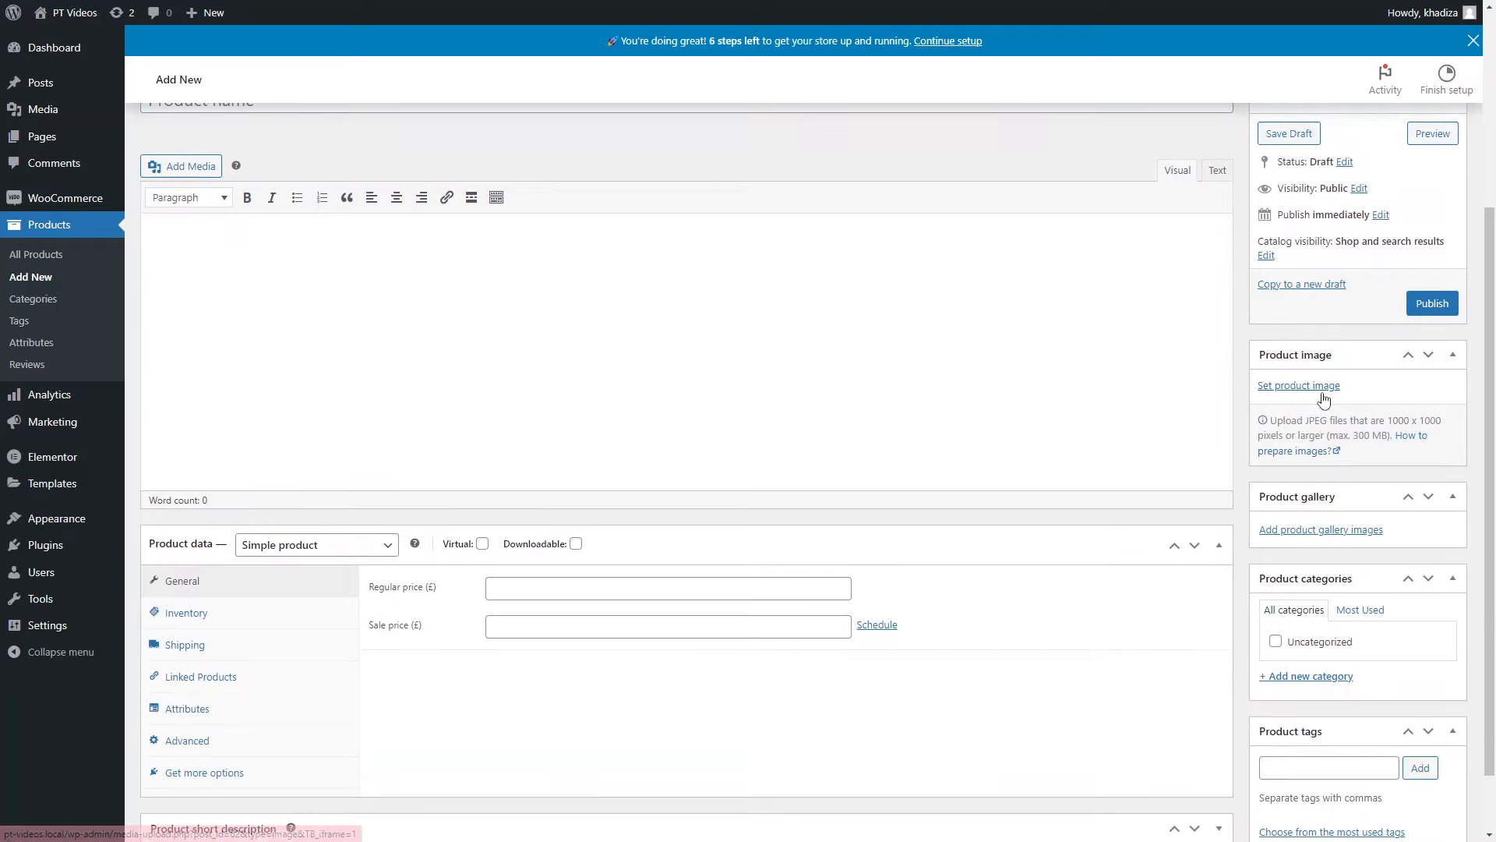
scroll(1325, 399, down, 1)
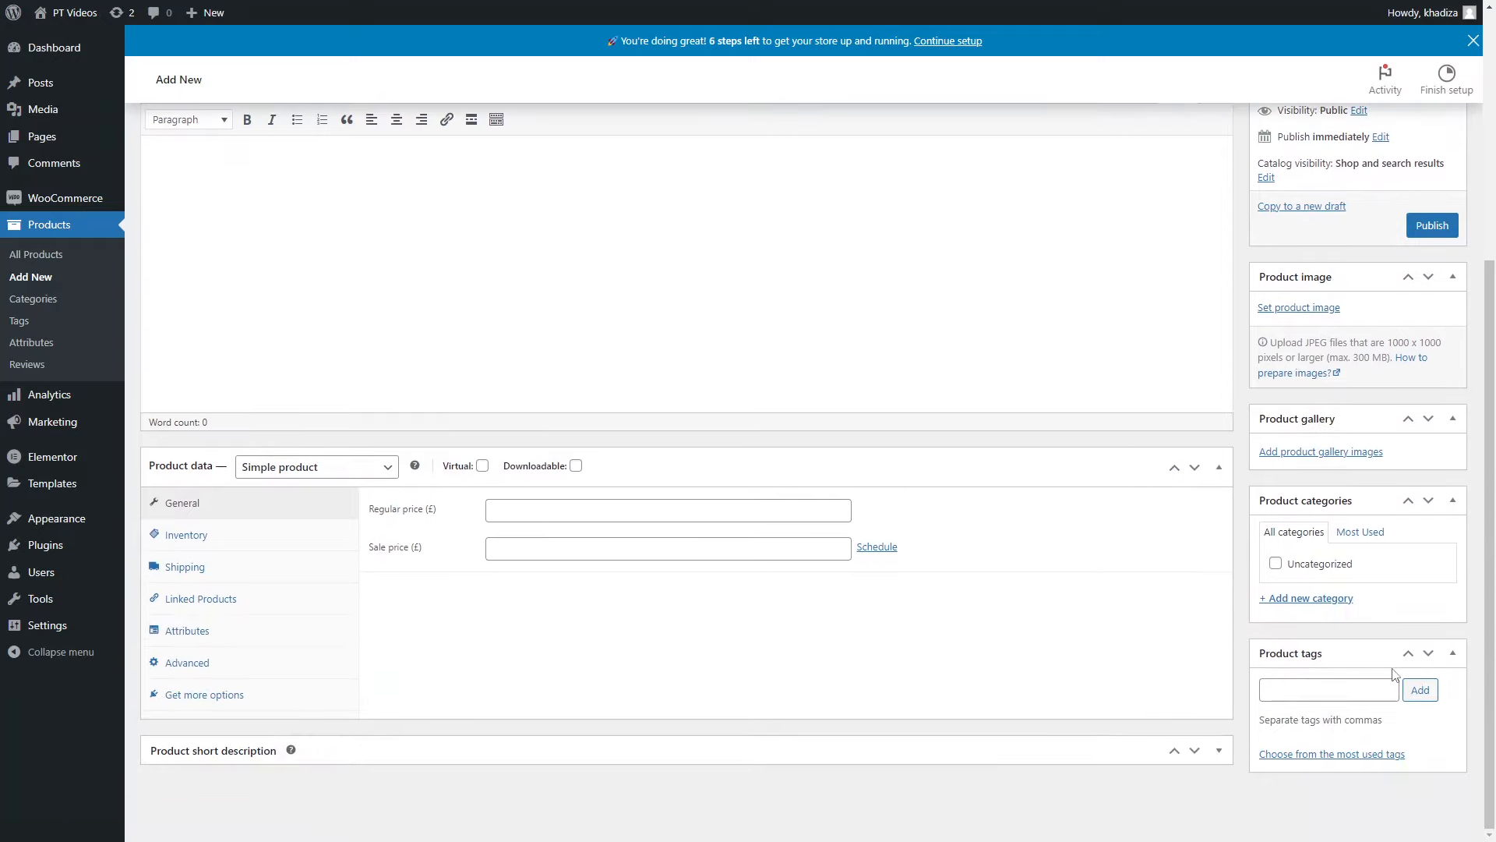
scroll(1143, 691, up, 5)
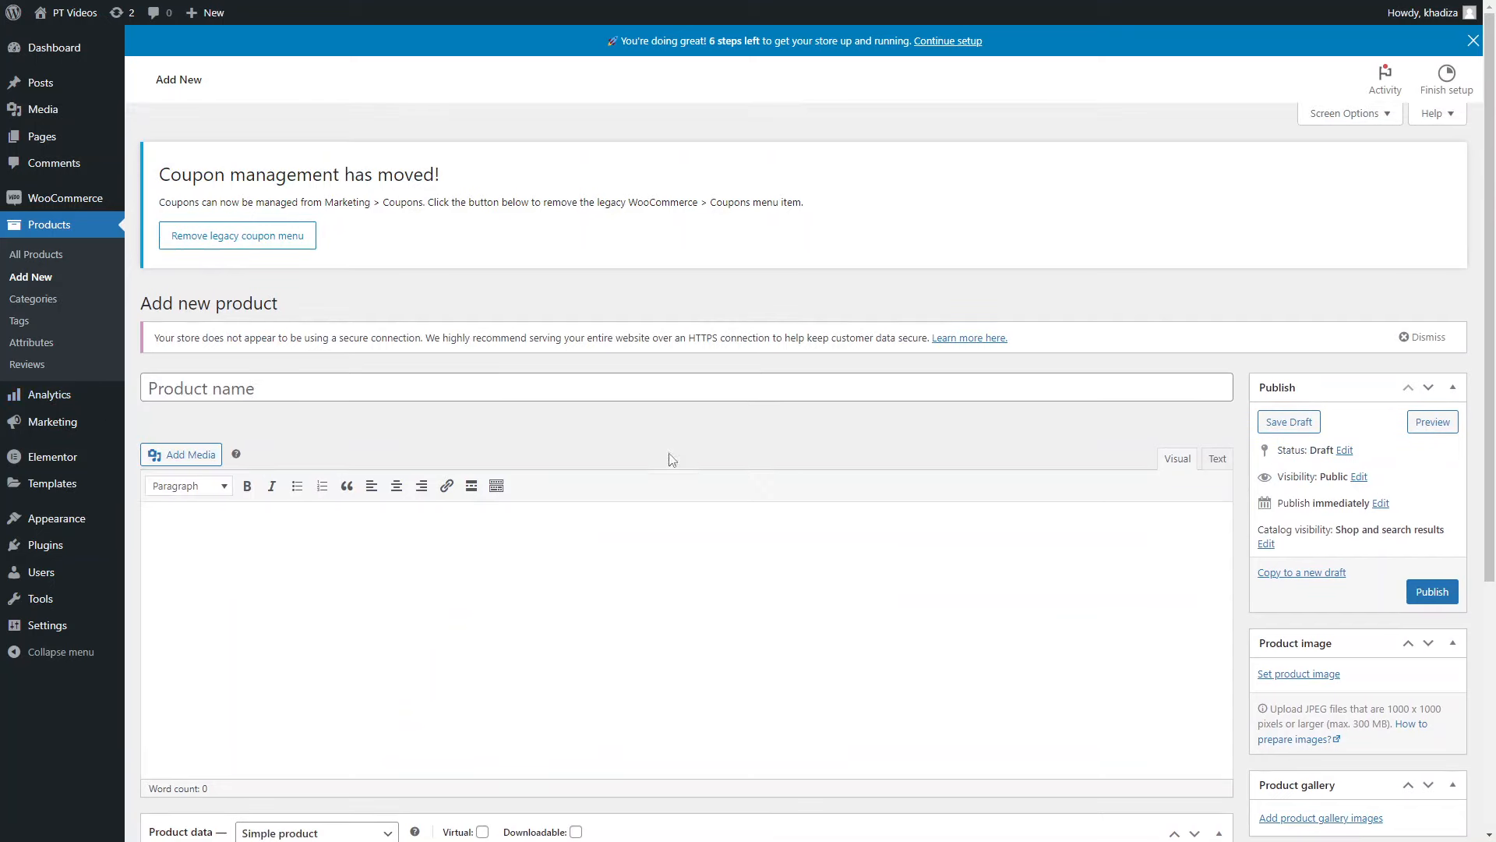
Step: Enter "Men's T-Shirt" as the product name
click(381, 399)
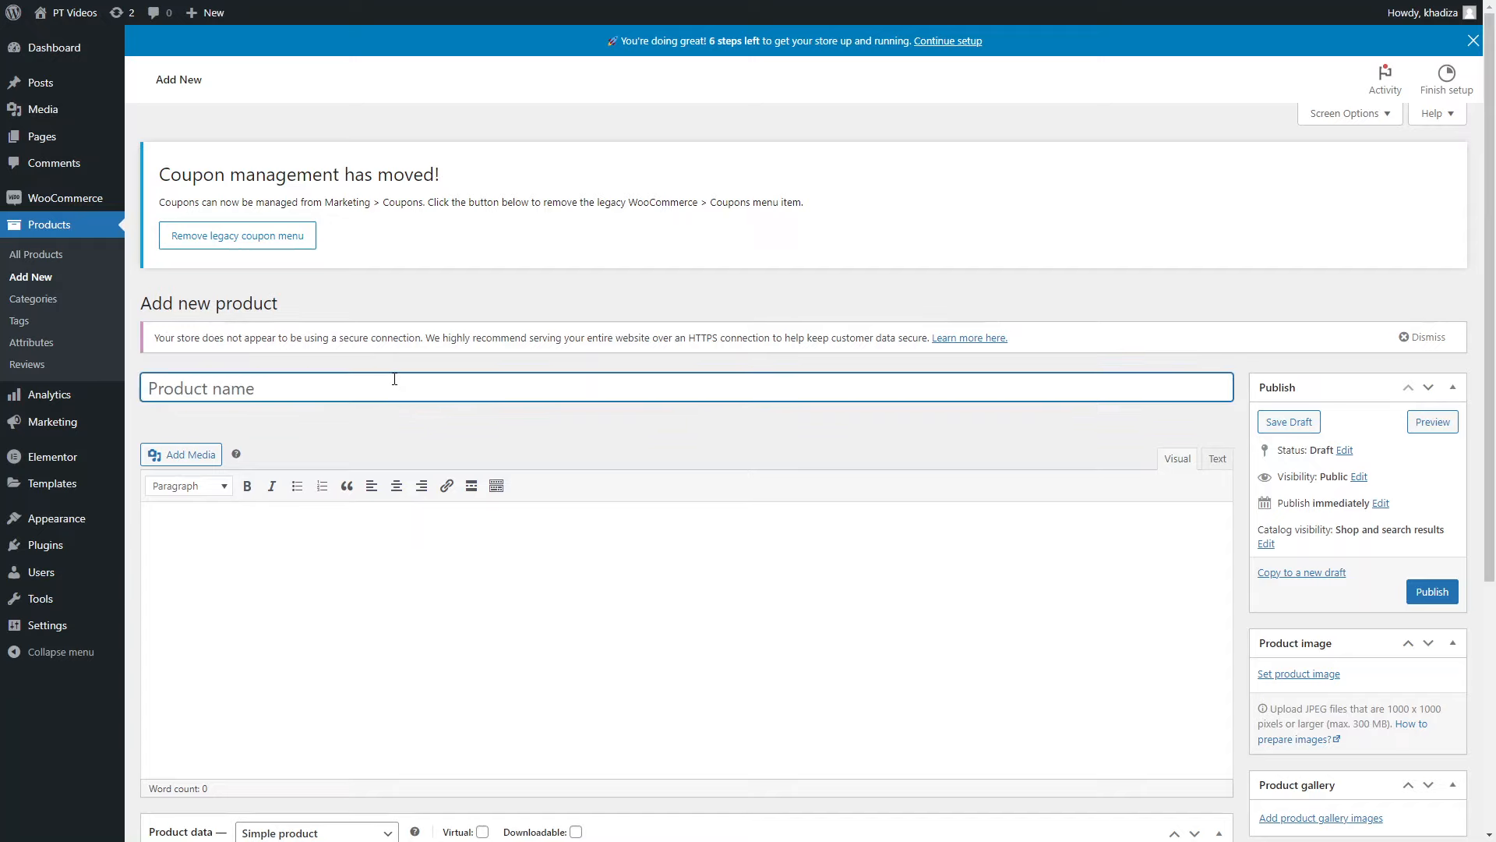
text(Men's T-Shirt)
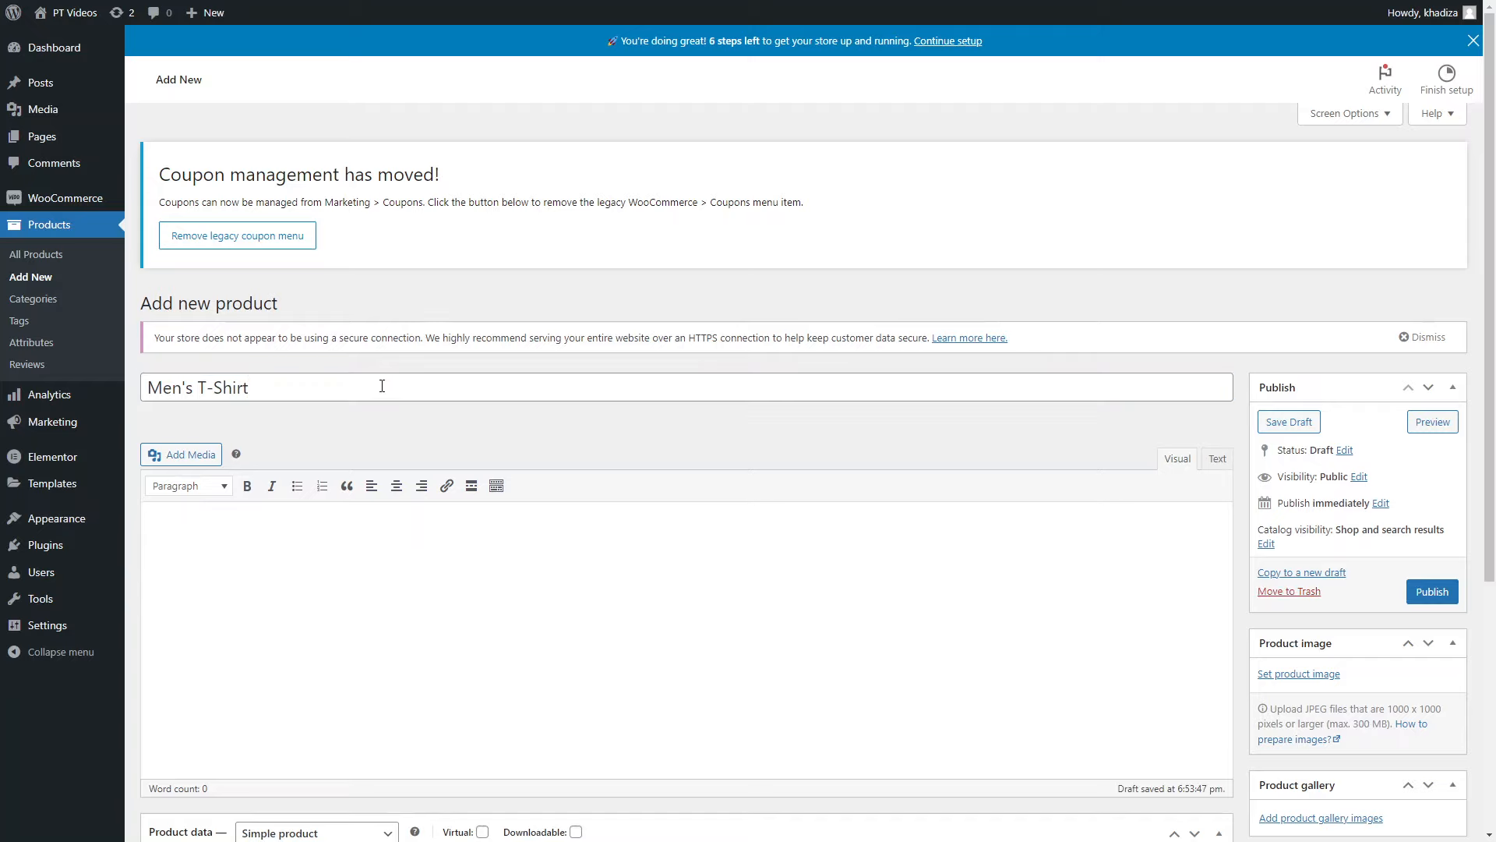
Step: Replace the product name with "Wool Hat"
click(374, 389)
key(BackSpace)
key(BackSpace)
key(BackSpace)
key(BackSpace)
key(BackSpace)
key(BackSpace)
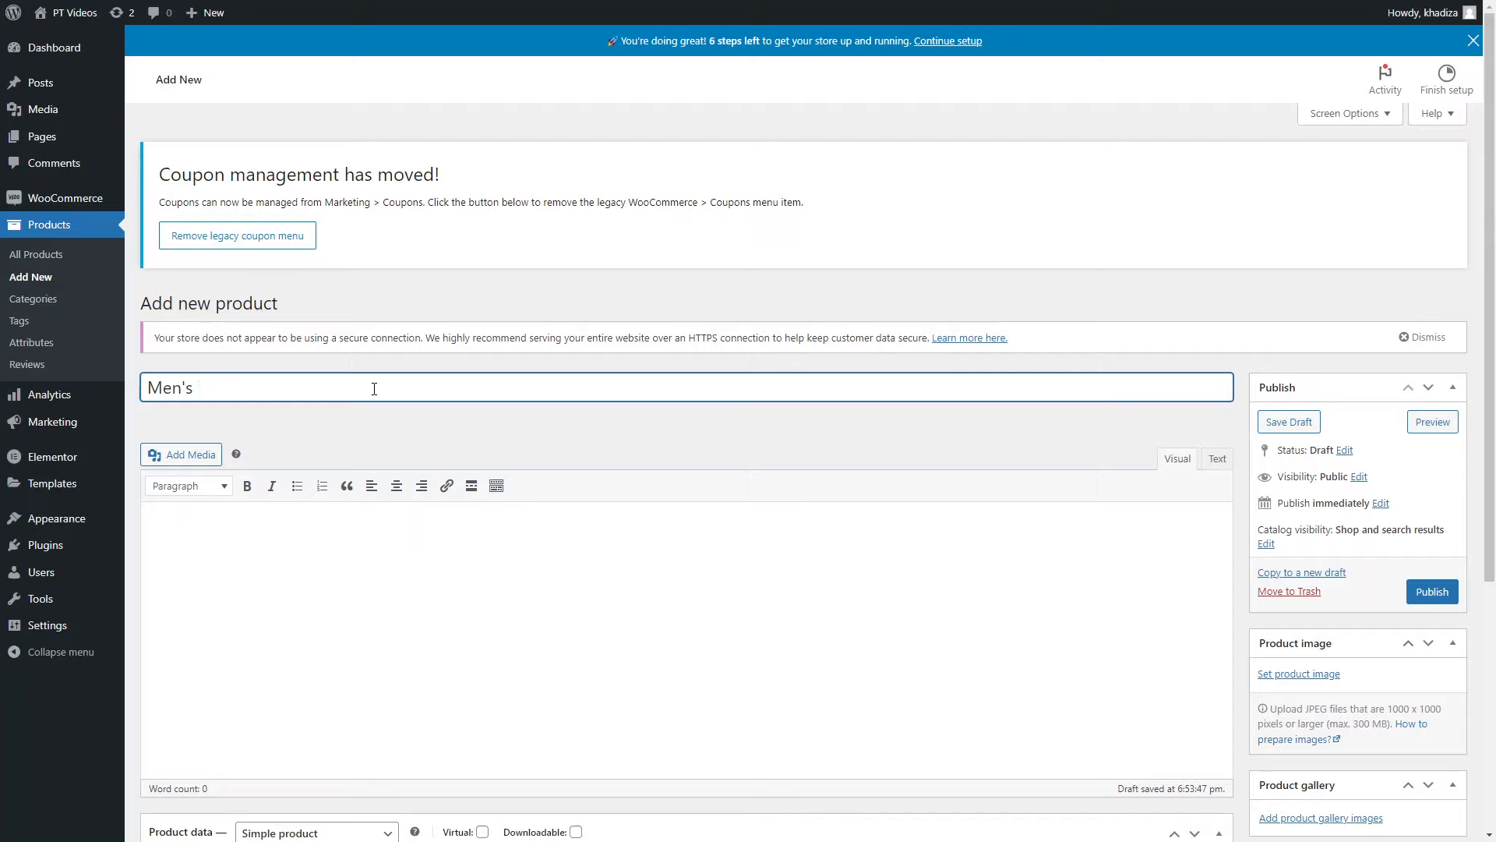
key(BackSpace)
key(BackSpace)
key(BackSpace)
key(BackSpace)
key(BackSpace)
key(BackSpace)
text(Wool hat)
key(BackSpace)
key(BackSpace)
text(at)
key(BackSpace)
key(BackSpace)
key(BackSpace)
text(Hat)
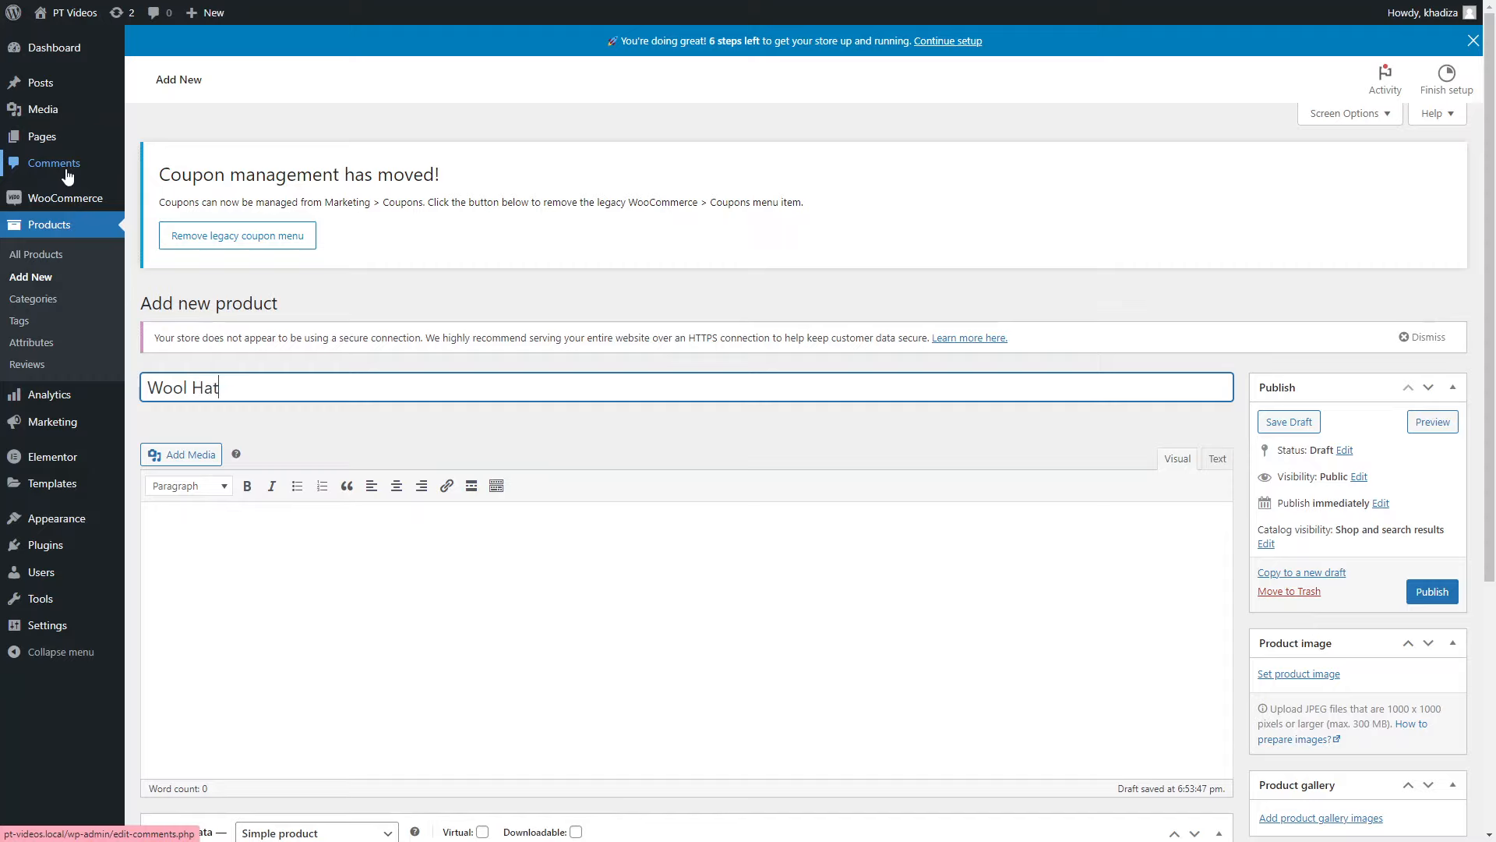
Step: Fill the main product description with two identical Lorem Ipsum placeholder paragraphs, starting with "Lorem Ipsum" in bold
scroll(349, 456, down, 3)
click(494, 341)
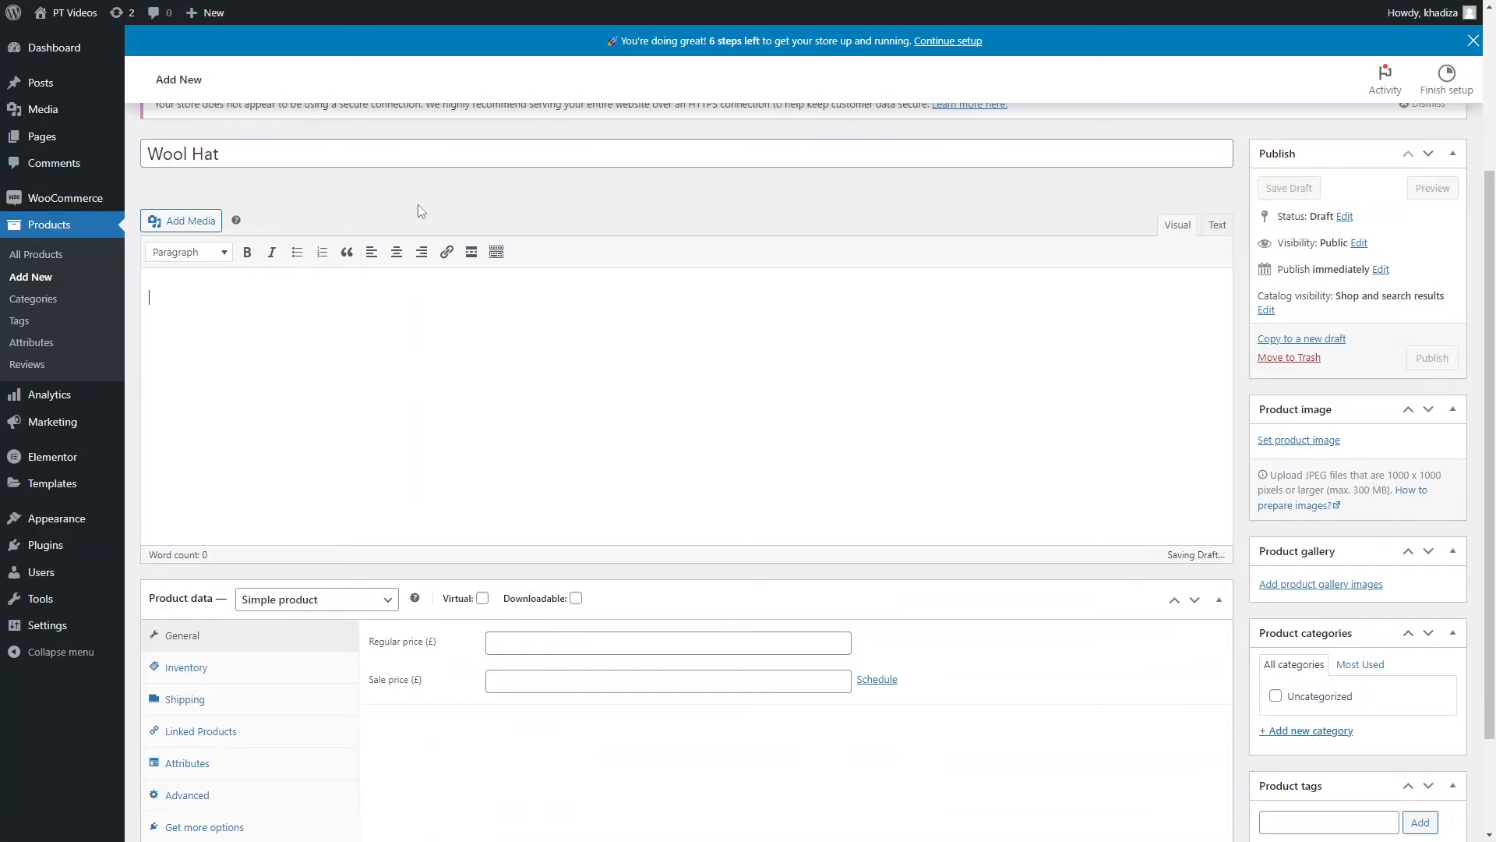
scroll(1303, 445, down, 1)
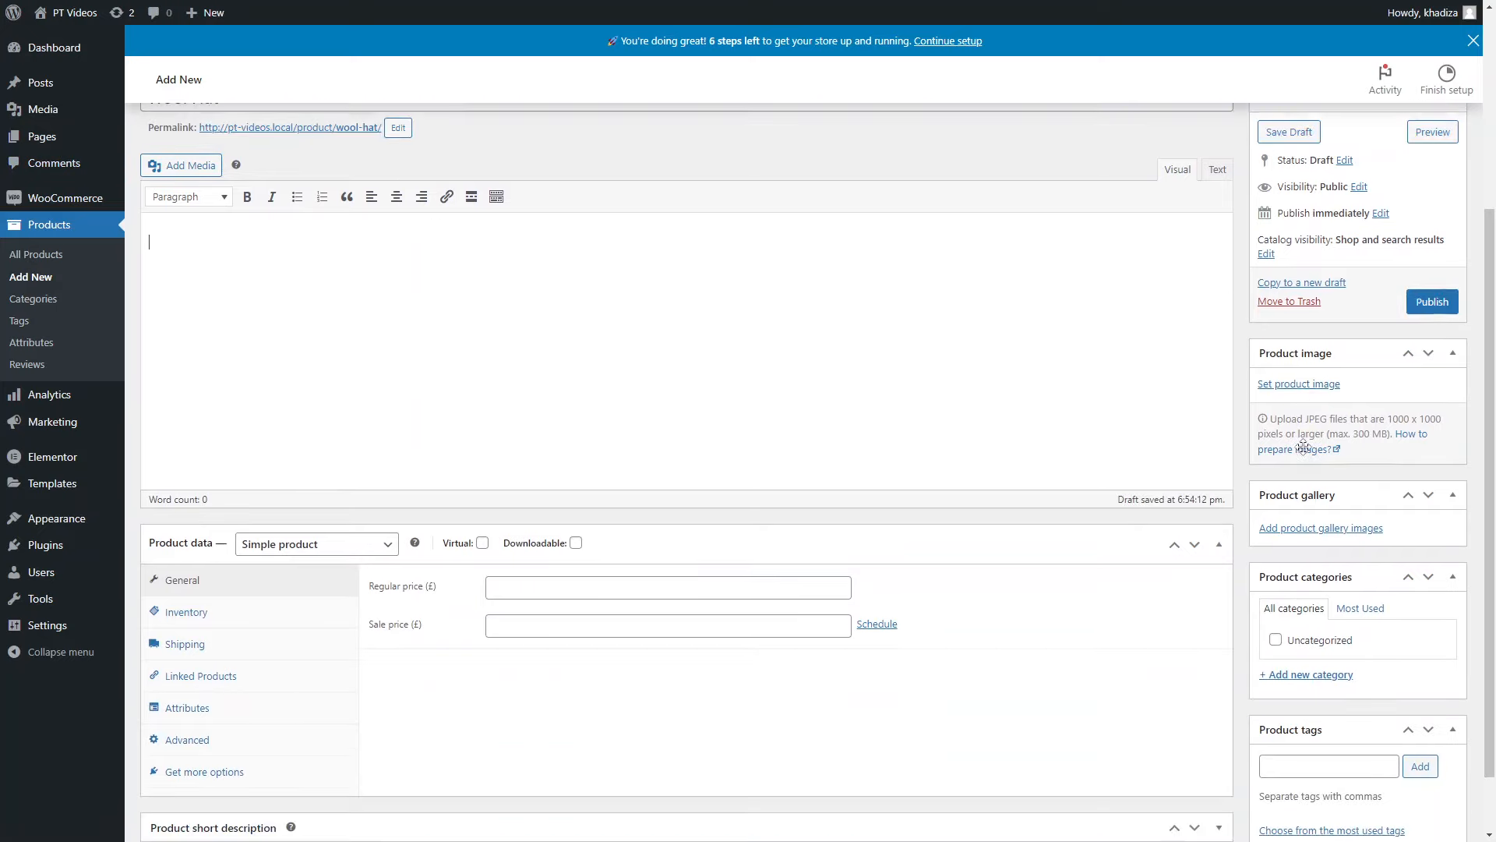
scroll(1303, 446, down, 1)
scroll(1279, 444, up, 4)
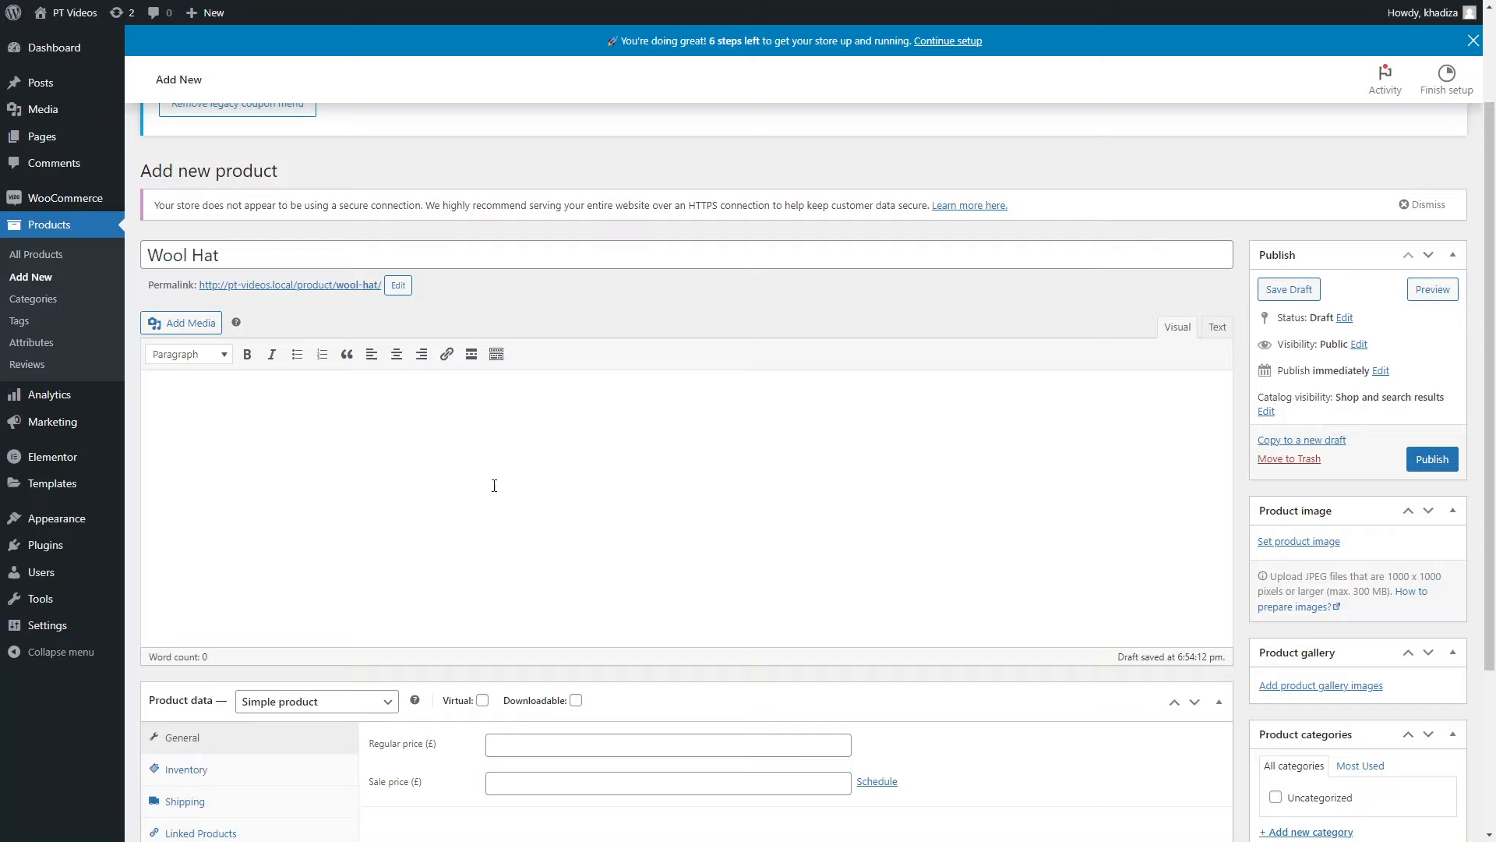
click(172, 396)
scroll(477, 585, down, 3)
scroll(486, 573, up, 5)
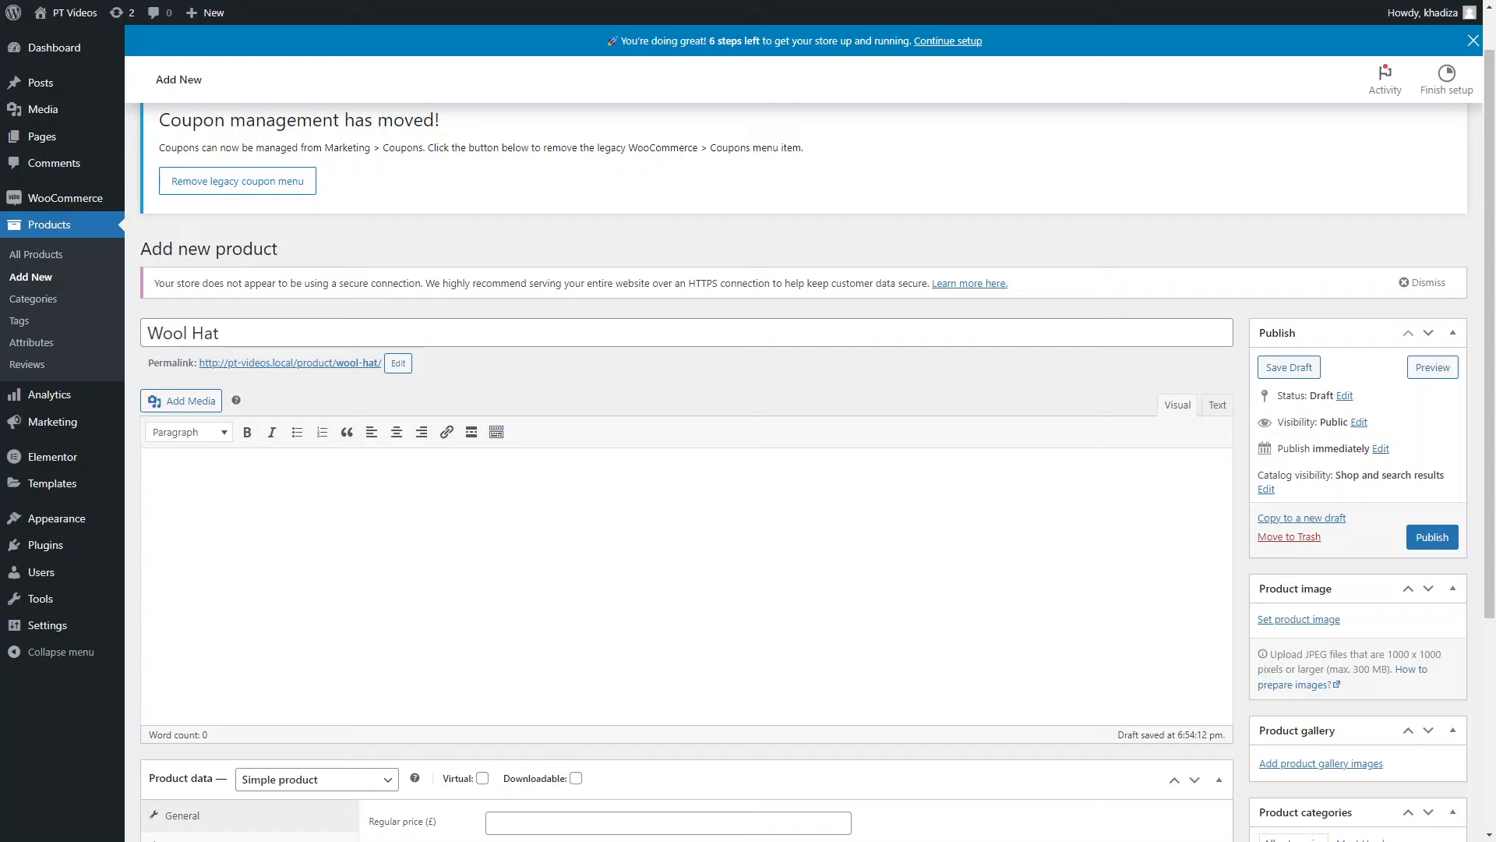
text(Lorem Ipsum is simply dummy text of the printing and typesetting industry. Lorem Ipsum has been the industry's standard dummy text ever since the 1500s, when an unknown printer took a galley of type and scrambled it to make a type specimen book. It has survived not only five centuries, but also the leap into electronic typesetting, remaining essentially unchanged. It was popularised in the 1960s with the release of Letraset sheets containing Lorem Ipsum passages, and more recently with desktop publishing software like Aldus PageMaker including versions of Lorem Ipsum. Lorem Ipsum is simply dummy text of the printing and typesetting industry. Lorem Ipsum has been the industry's standard dummy text ever since the 1500s, when an unknown printer took a galley of type and scrambled it to make a type specimen book. It has survived not only five centuries, but also the leap into electronic typesetting, remaining essentially unchanged. It was popularised in the 1960s with the release of Letraset sheets containing Lorem Ipsum passages, and more recently with desktop publishing software like Aldus PageMaker including versions of Lorem Ipsum.)
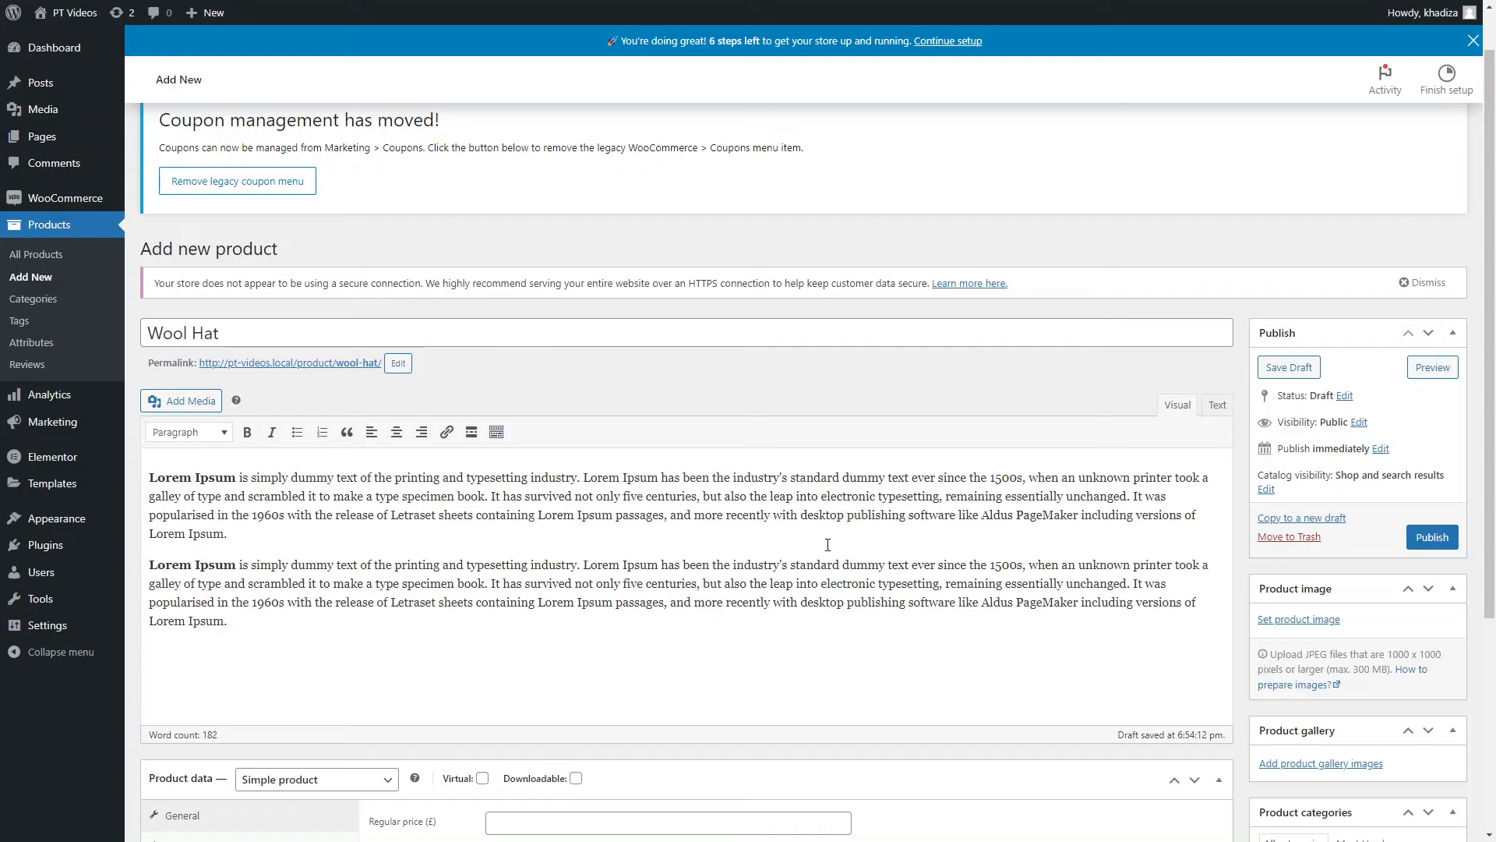
Step: Expand the product short description and enter "Lorem Ipsum is simply dummy text of the printing and typesetting industry."
scroll(691, 421, down, 1)
scroll(691, 421, down, 3)
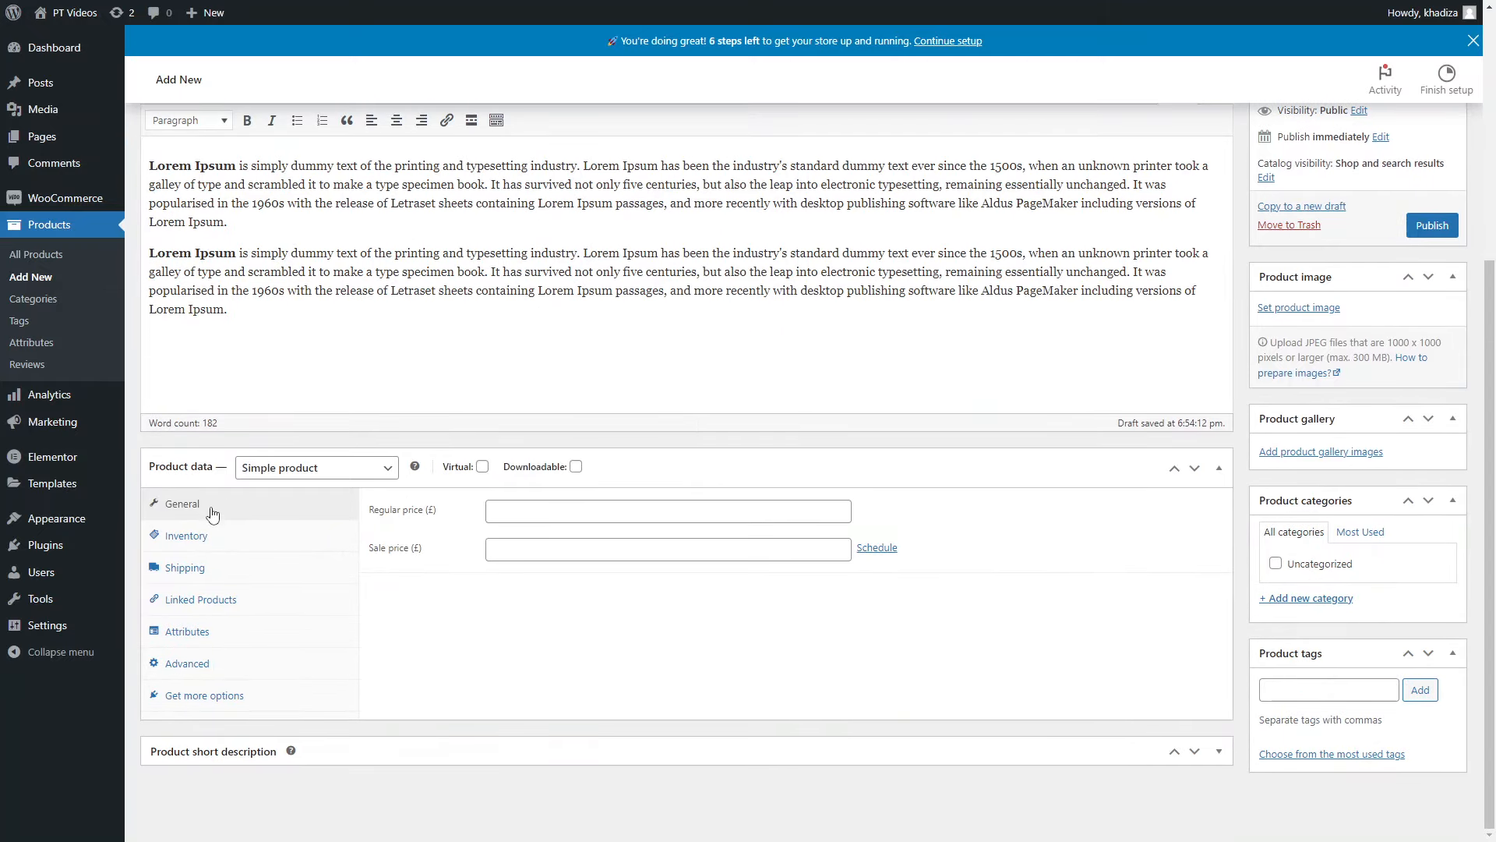
click(661, 744)
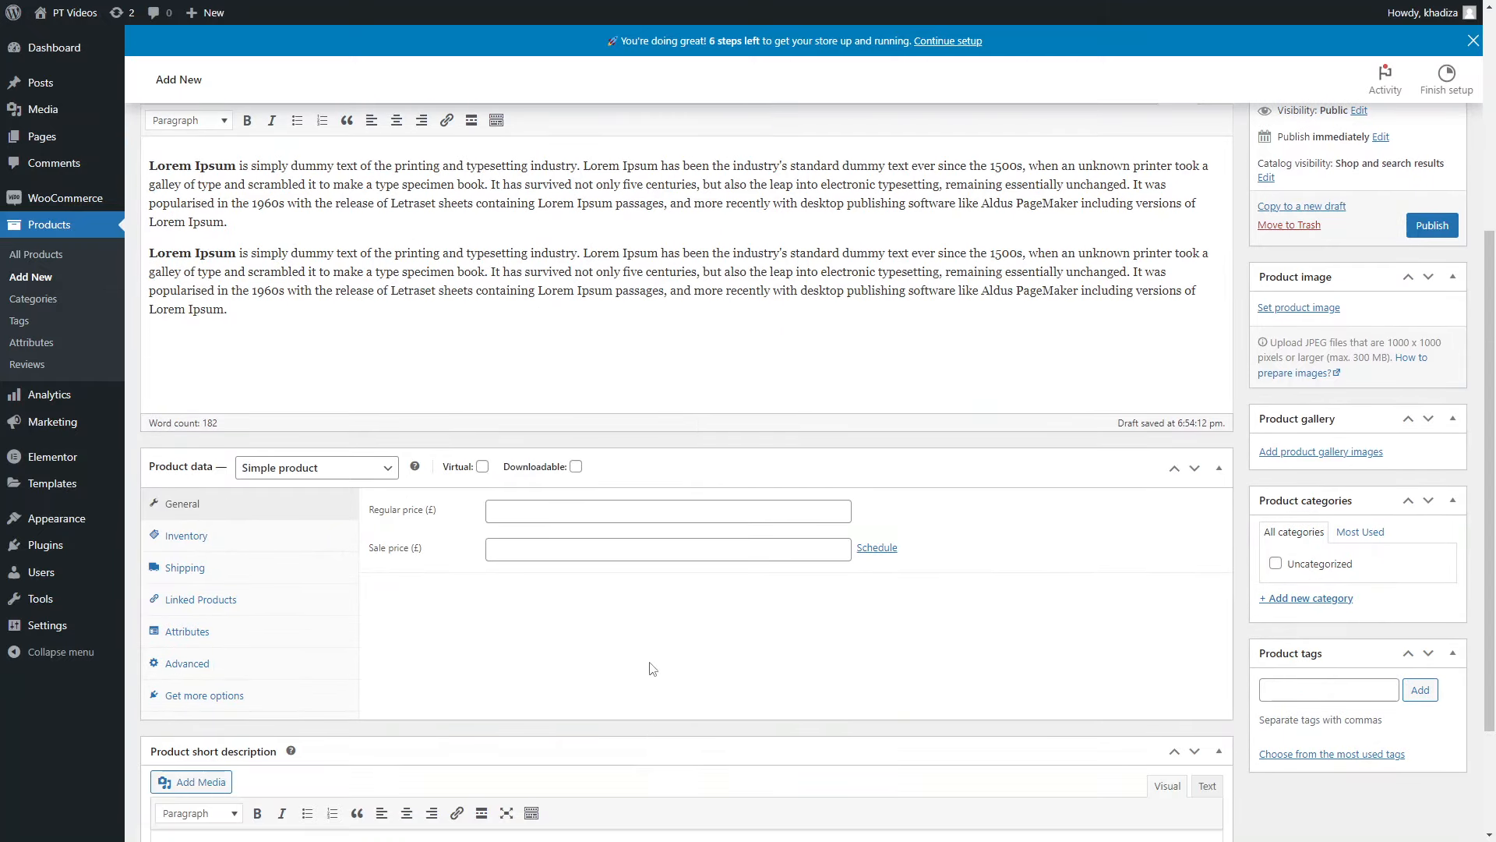
scroll(651, 667, down, 2)
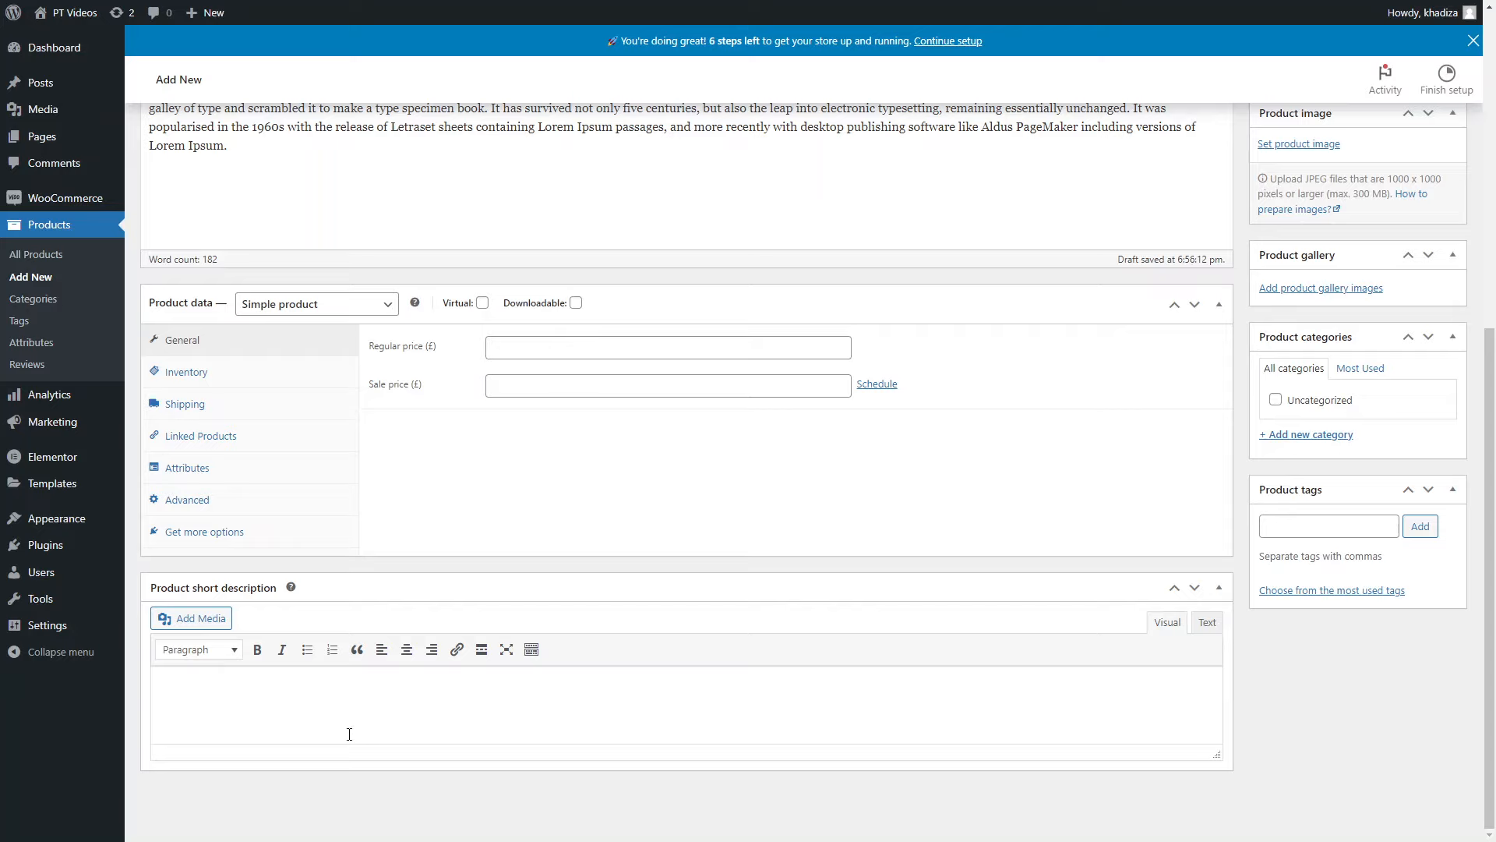
click(342, 709)
text(Lorem Ipsum is simply dummy text of the printing and typesetting industry.)
Step: Compare the main product description with the short description
scroll(341, 709, up, 5)
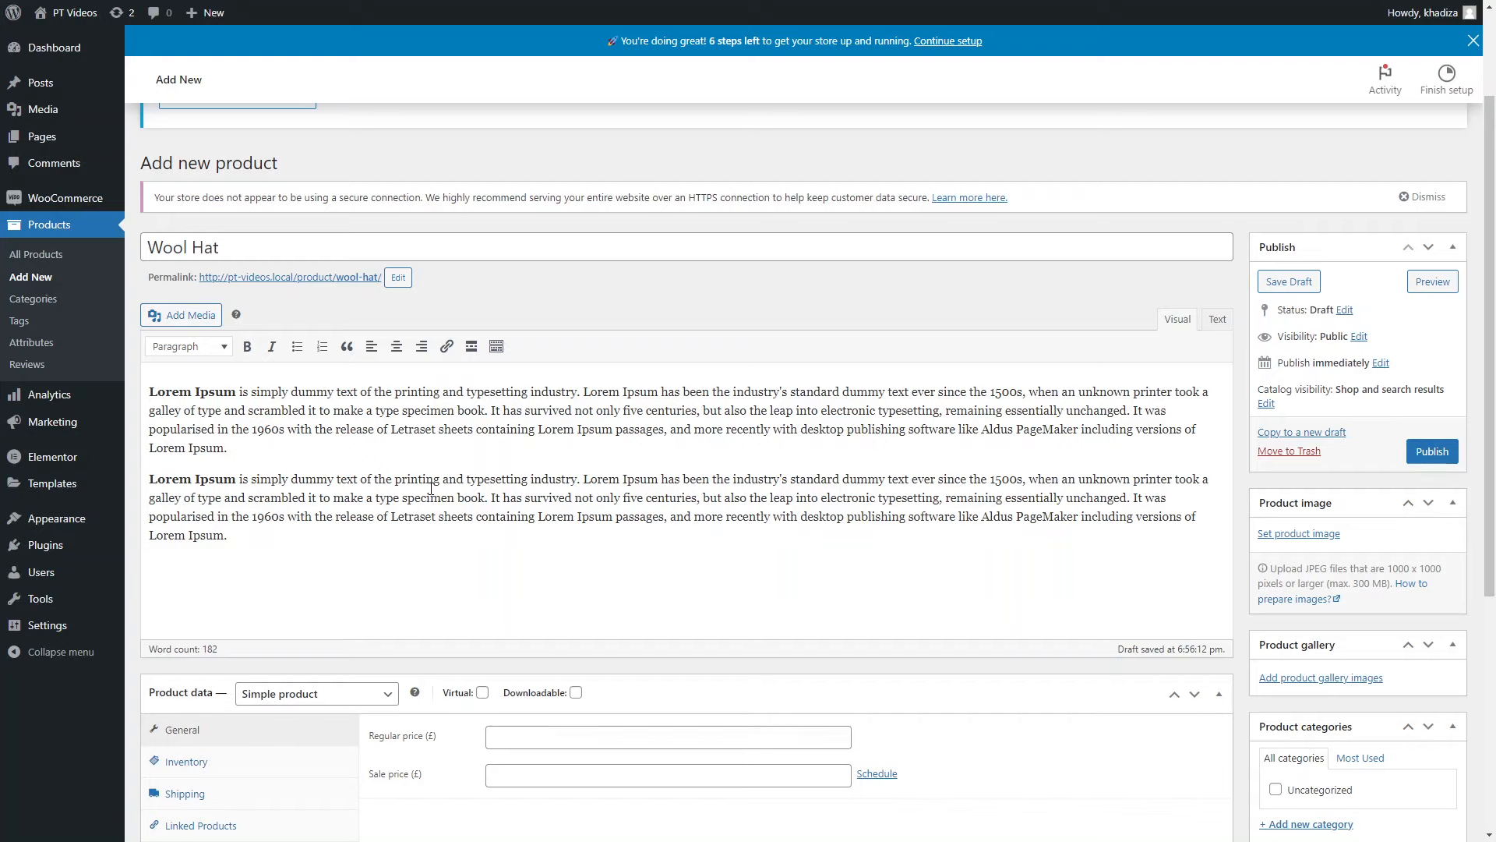
scroll(404, 465, down, 5)
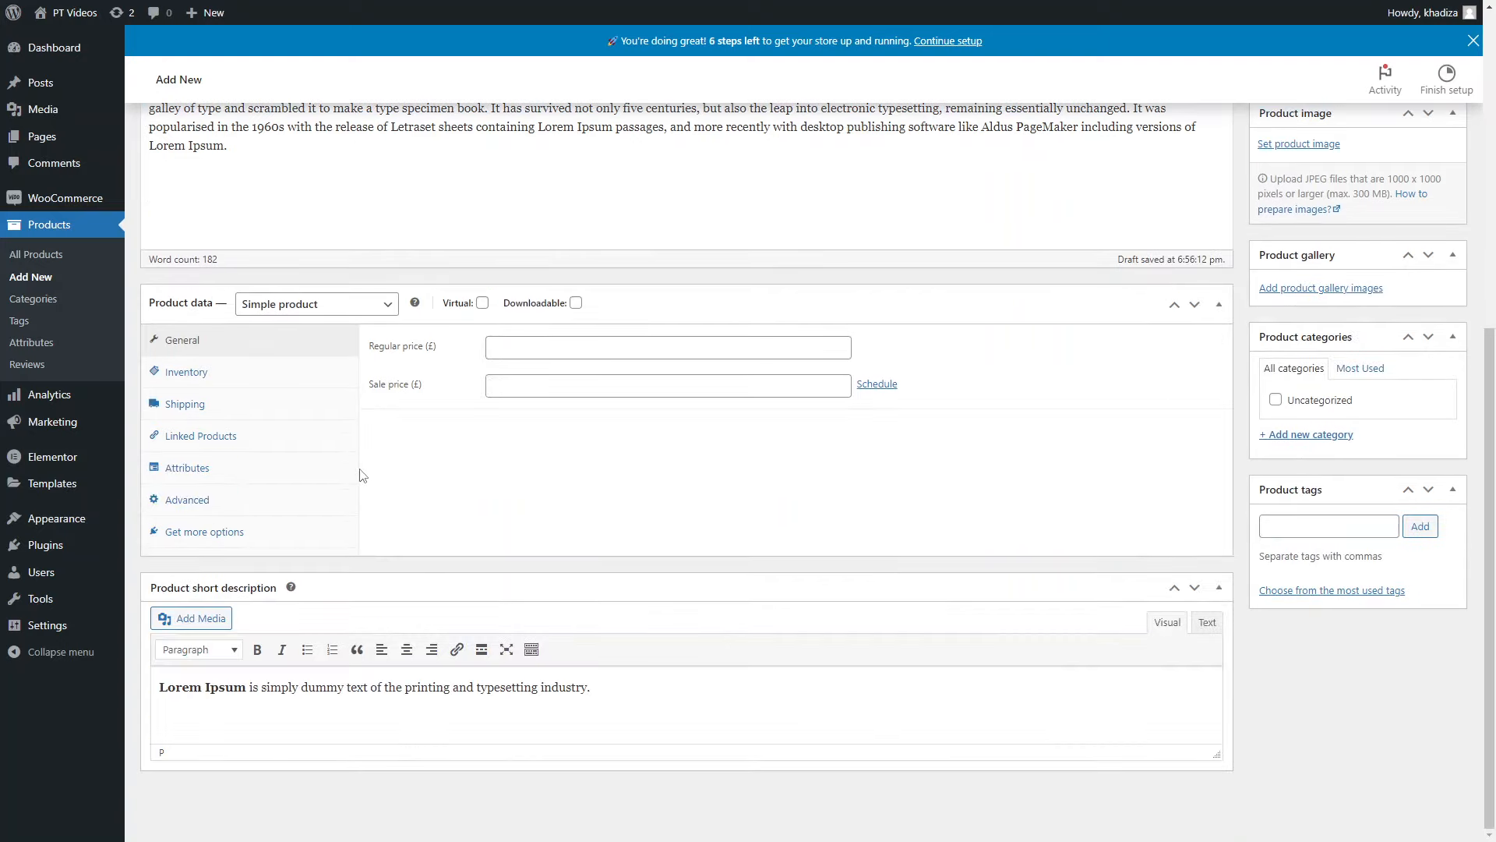
click(618, 714)
scroll(641, 465, up, 4)
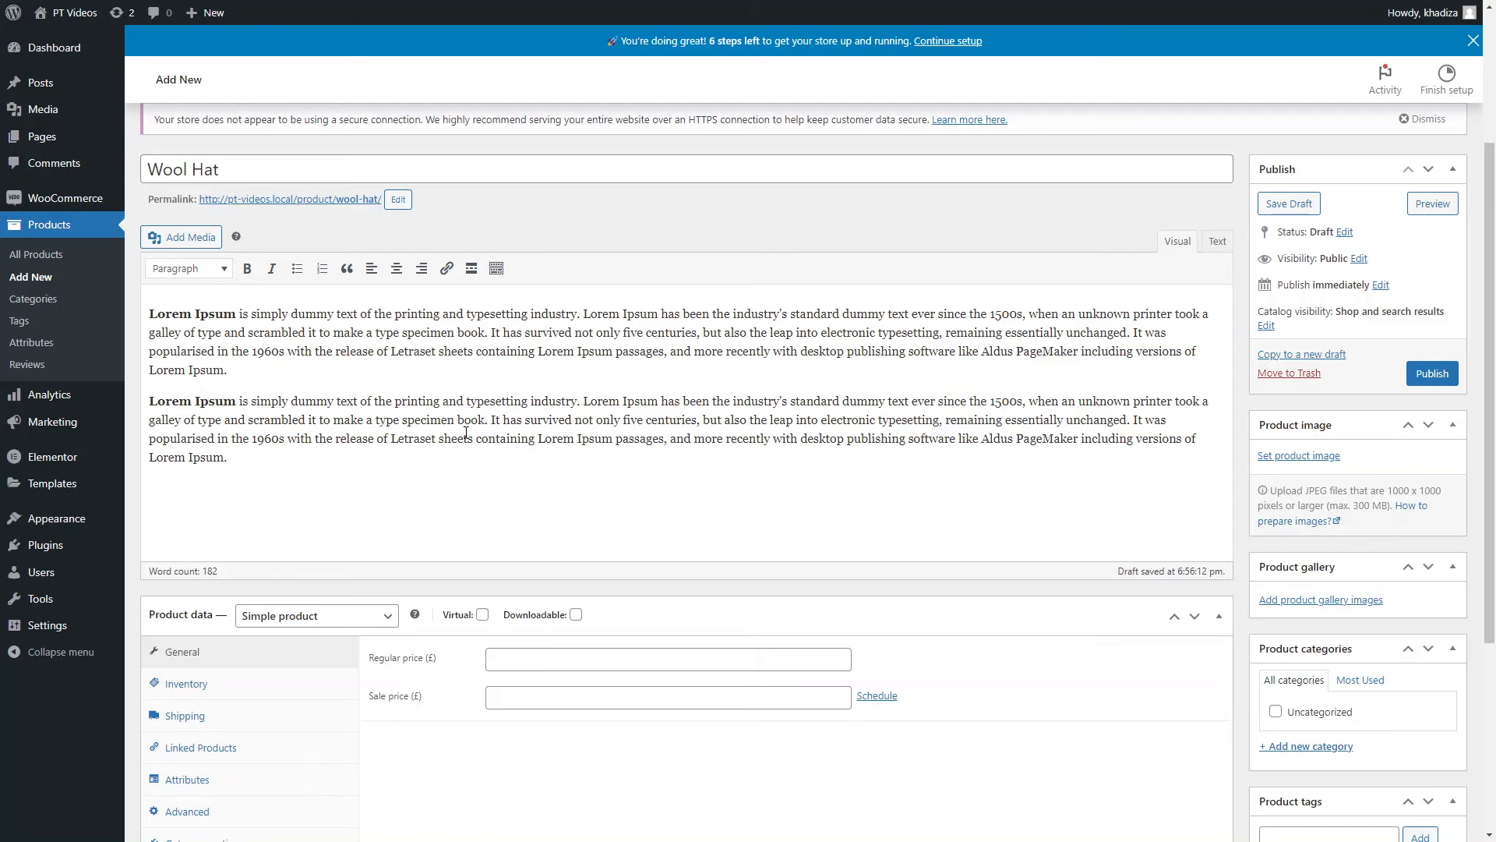
scroll(1348, 538, down, 3)
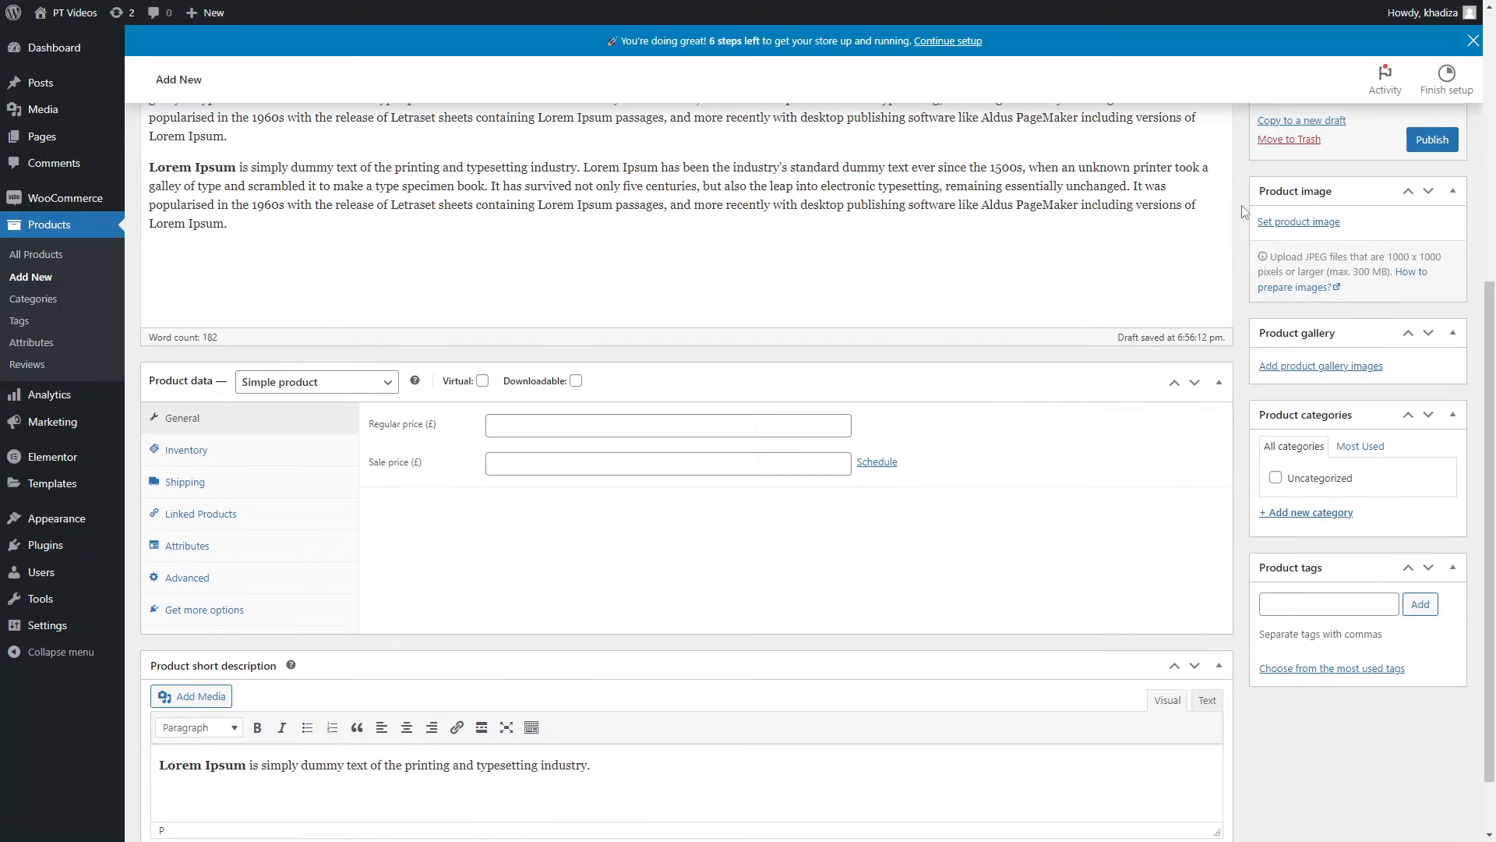
scroll(935, 390, up, 4)
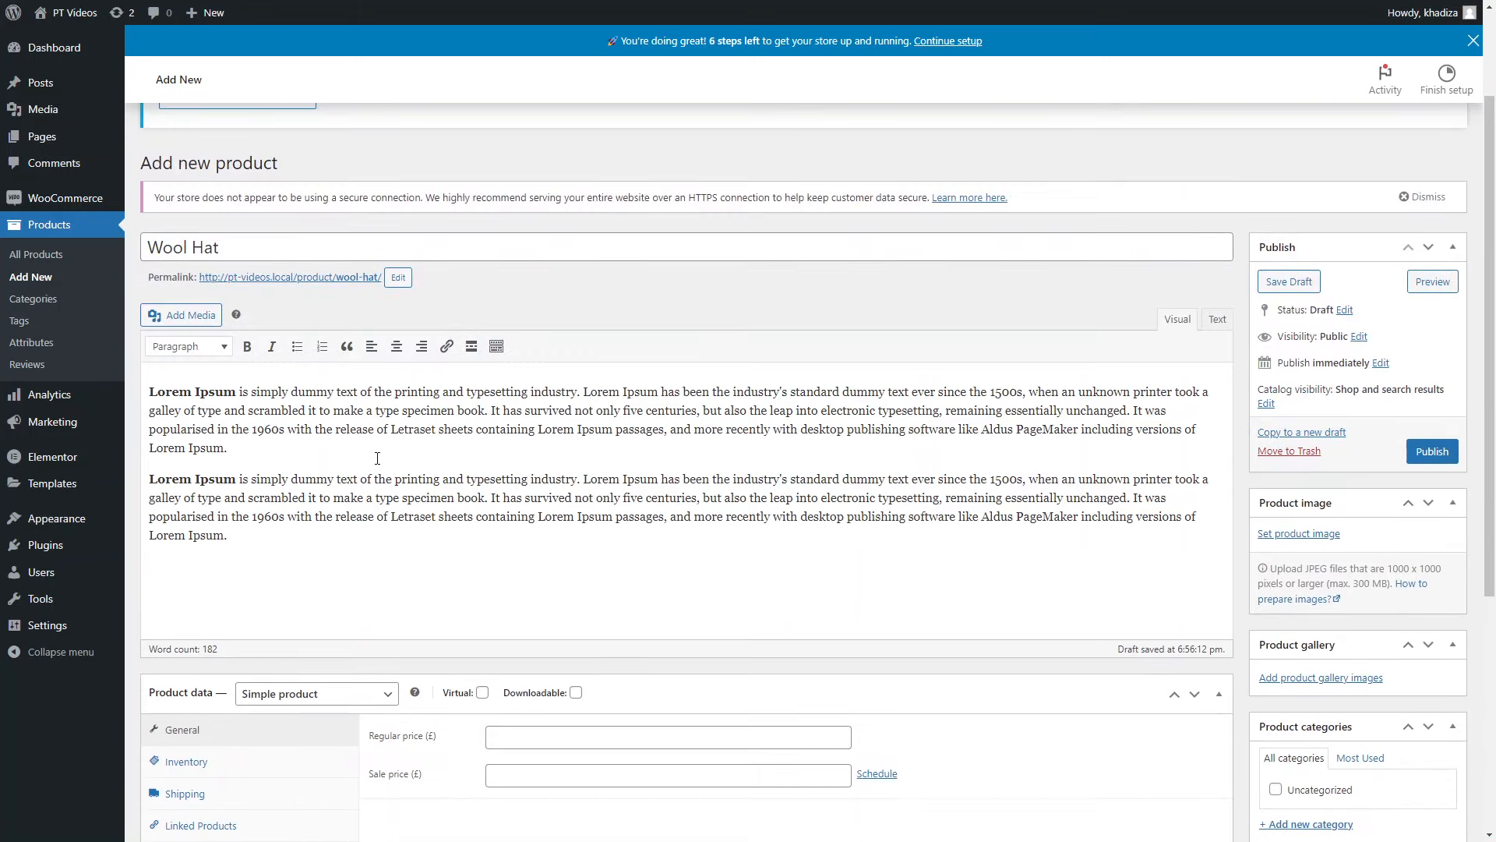
Step: Select the first description paragraph to view its formatting options, and briefly open the media insertion dialog
drag(240, 447, 149, 391)
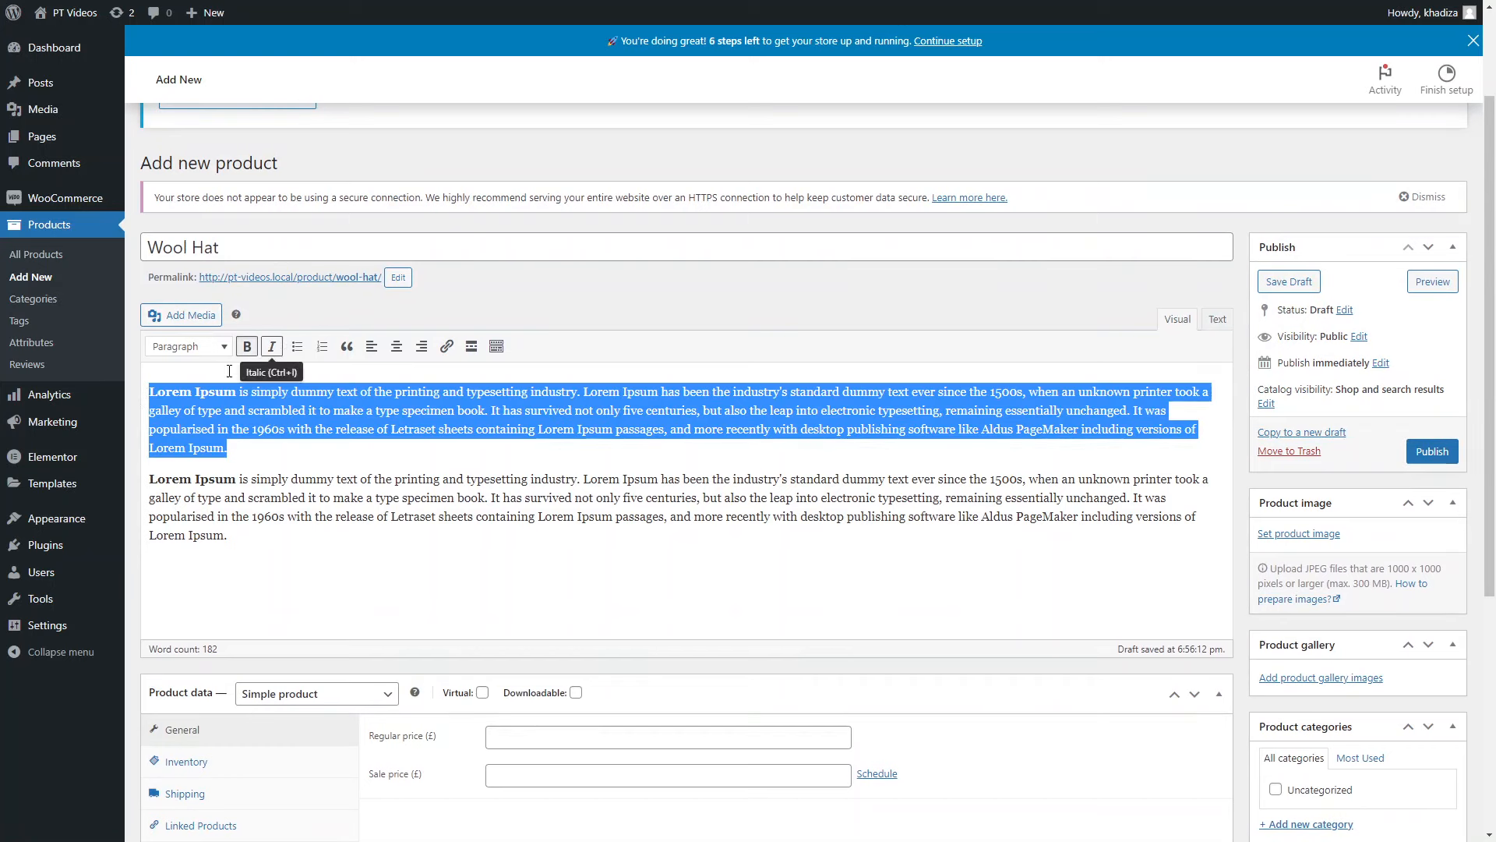
click(259, 436)
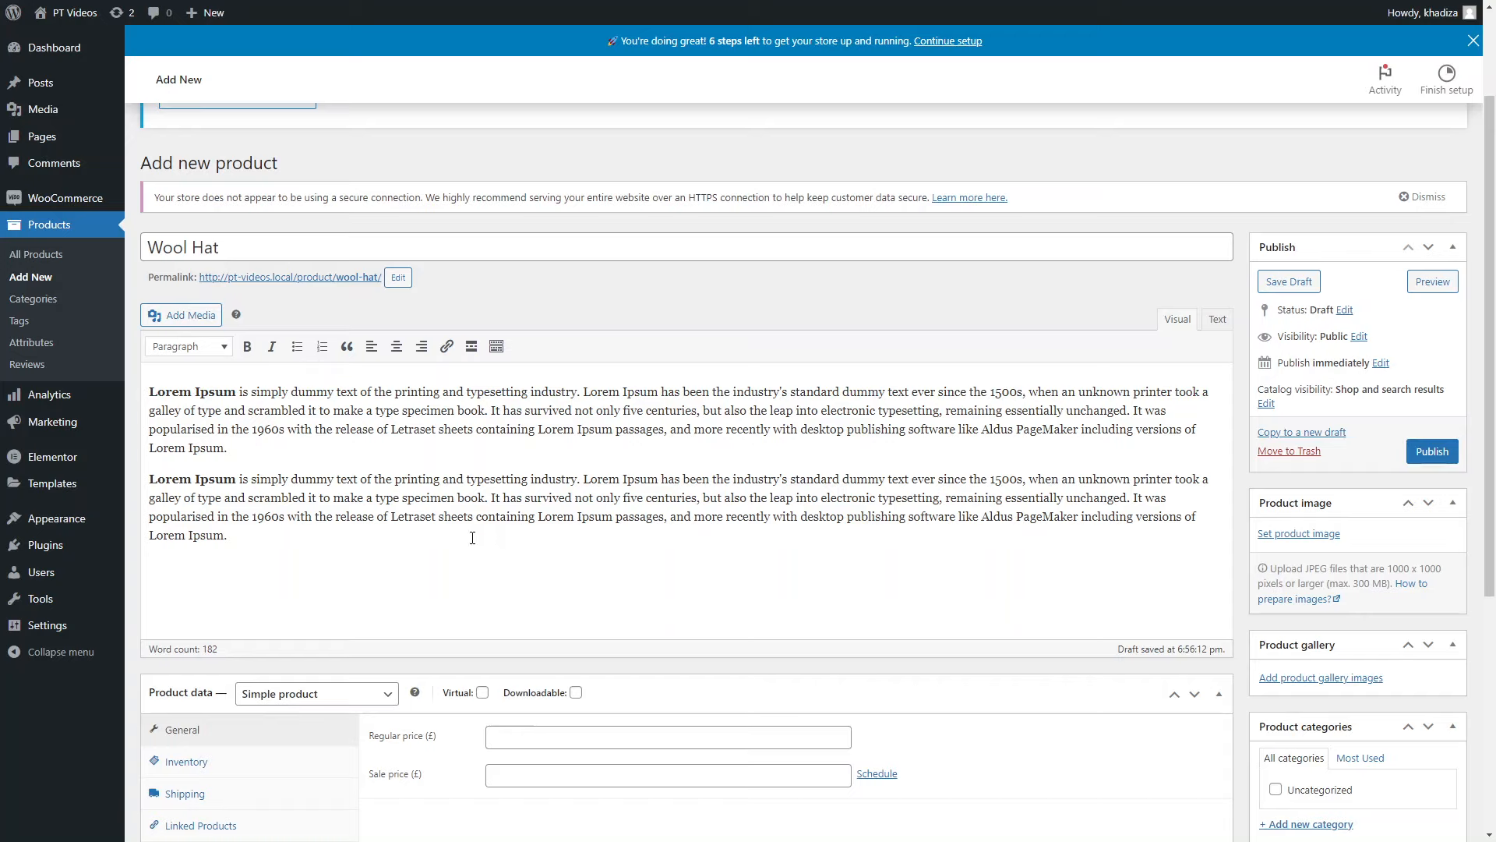
click(183, 315)
click(1452, 43)
Step: Upload the photo of a woman in a red knit hat and set it as the product image
scroll(473, 469, down, 3)
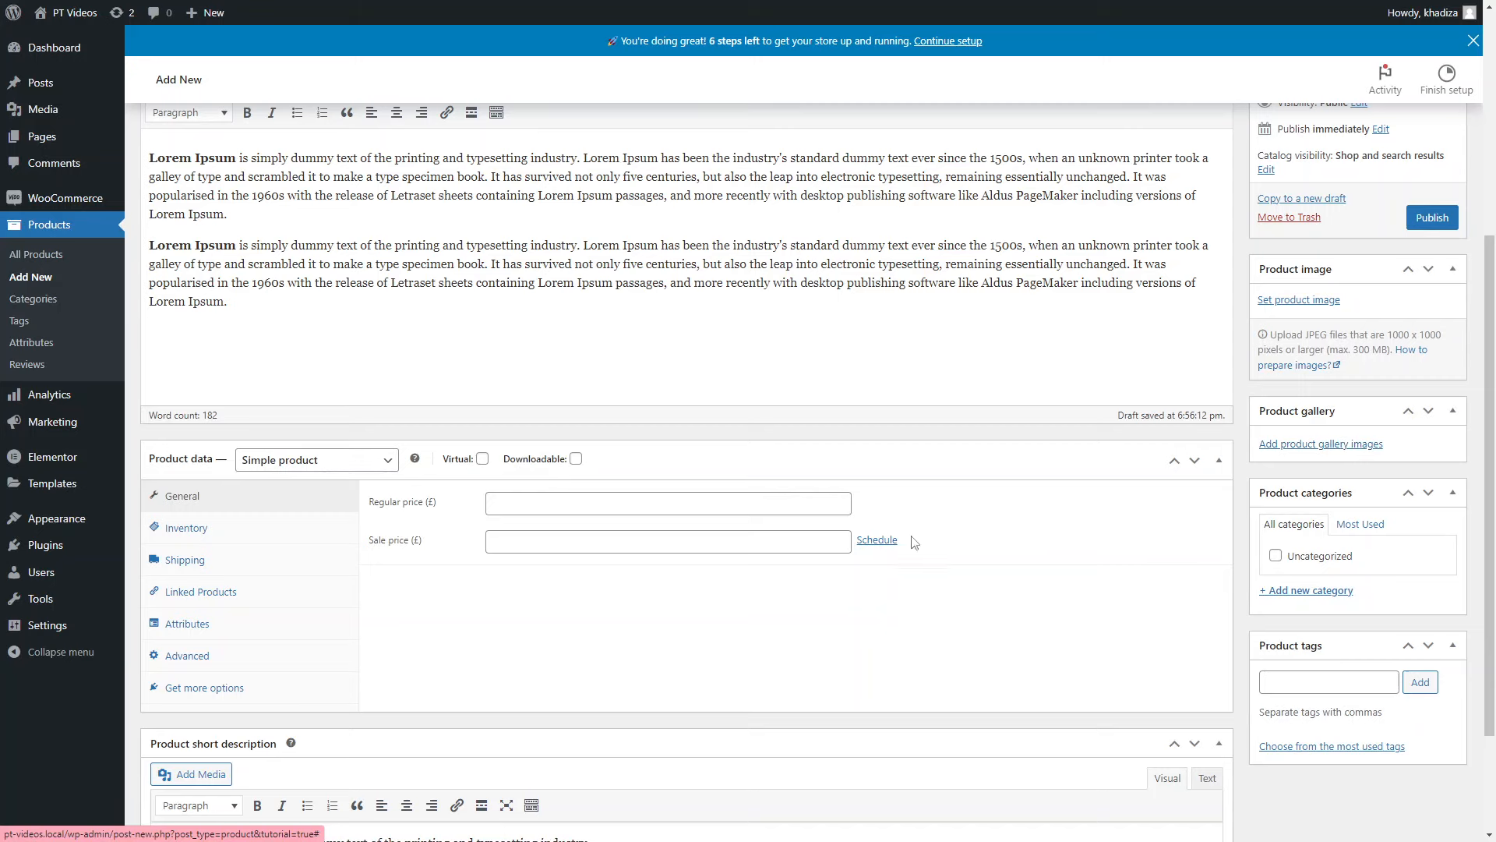
scroll(879, 519, up, 2)
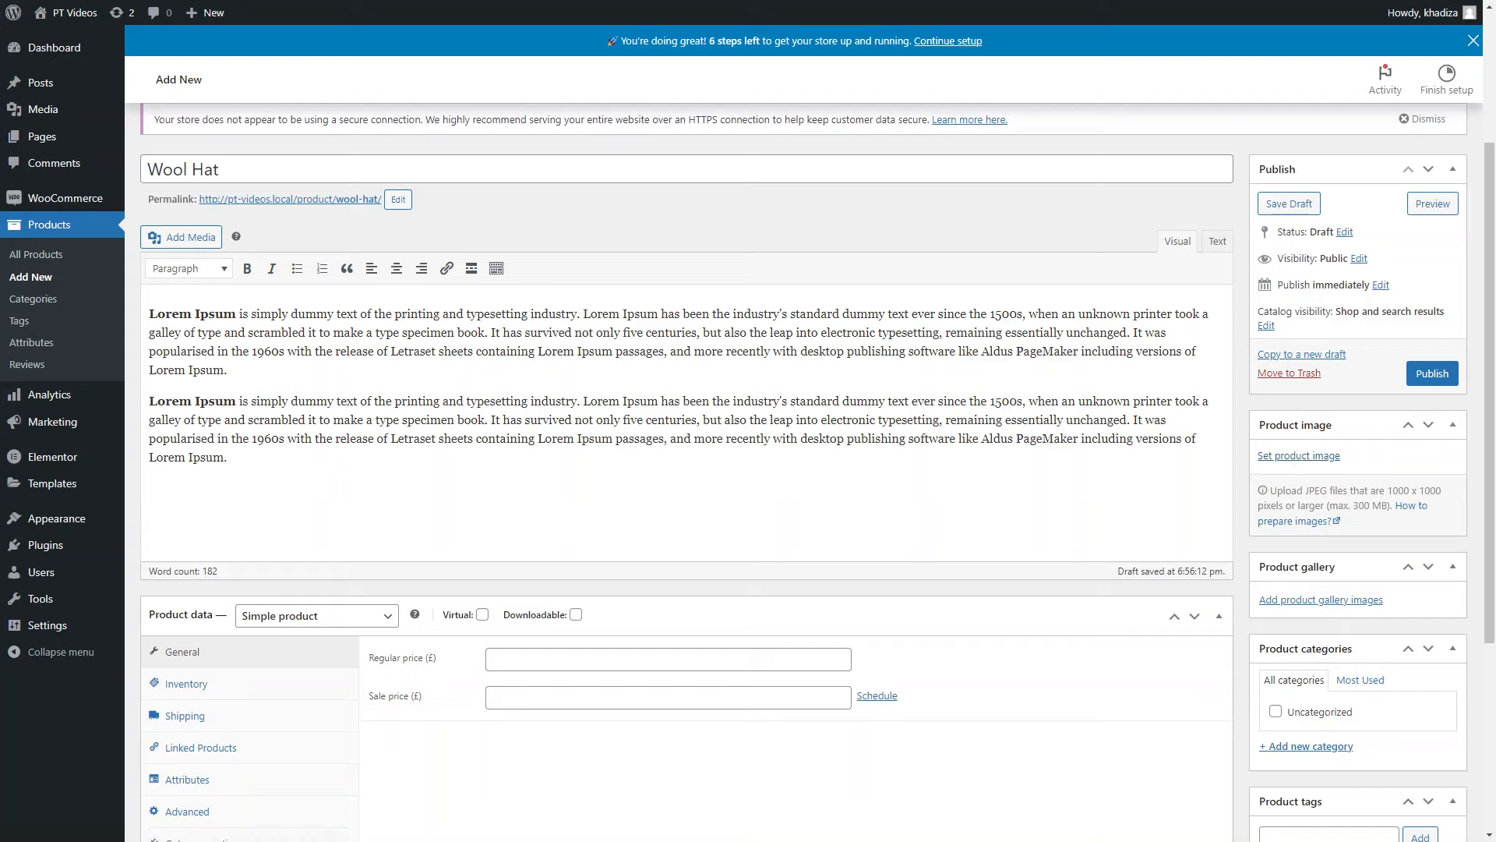
click(1295, 458)
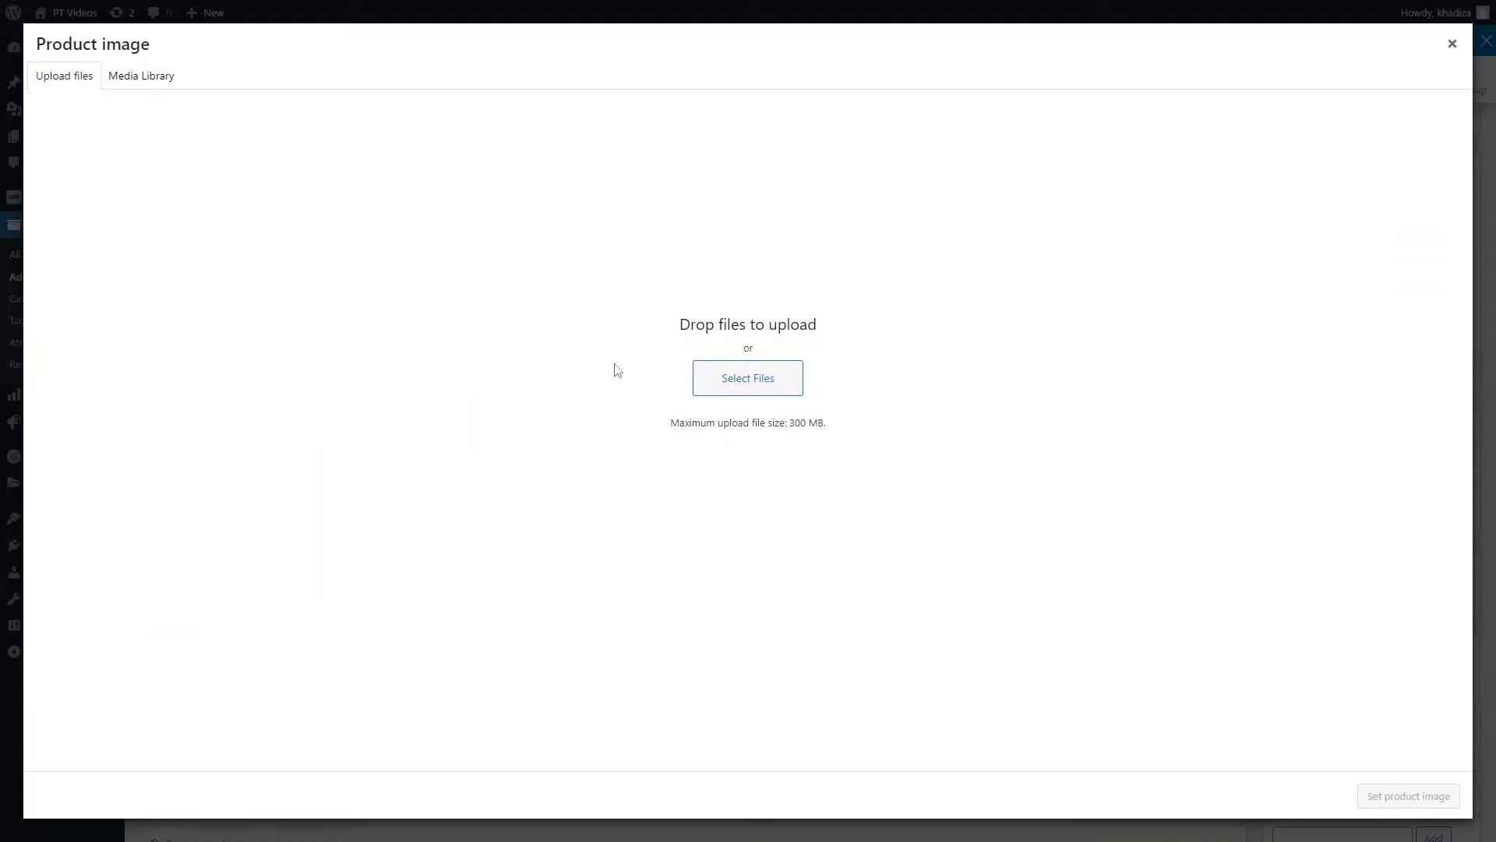
click(156, 74)
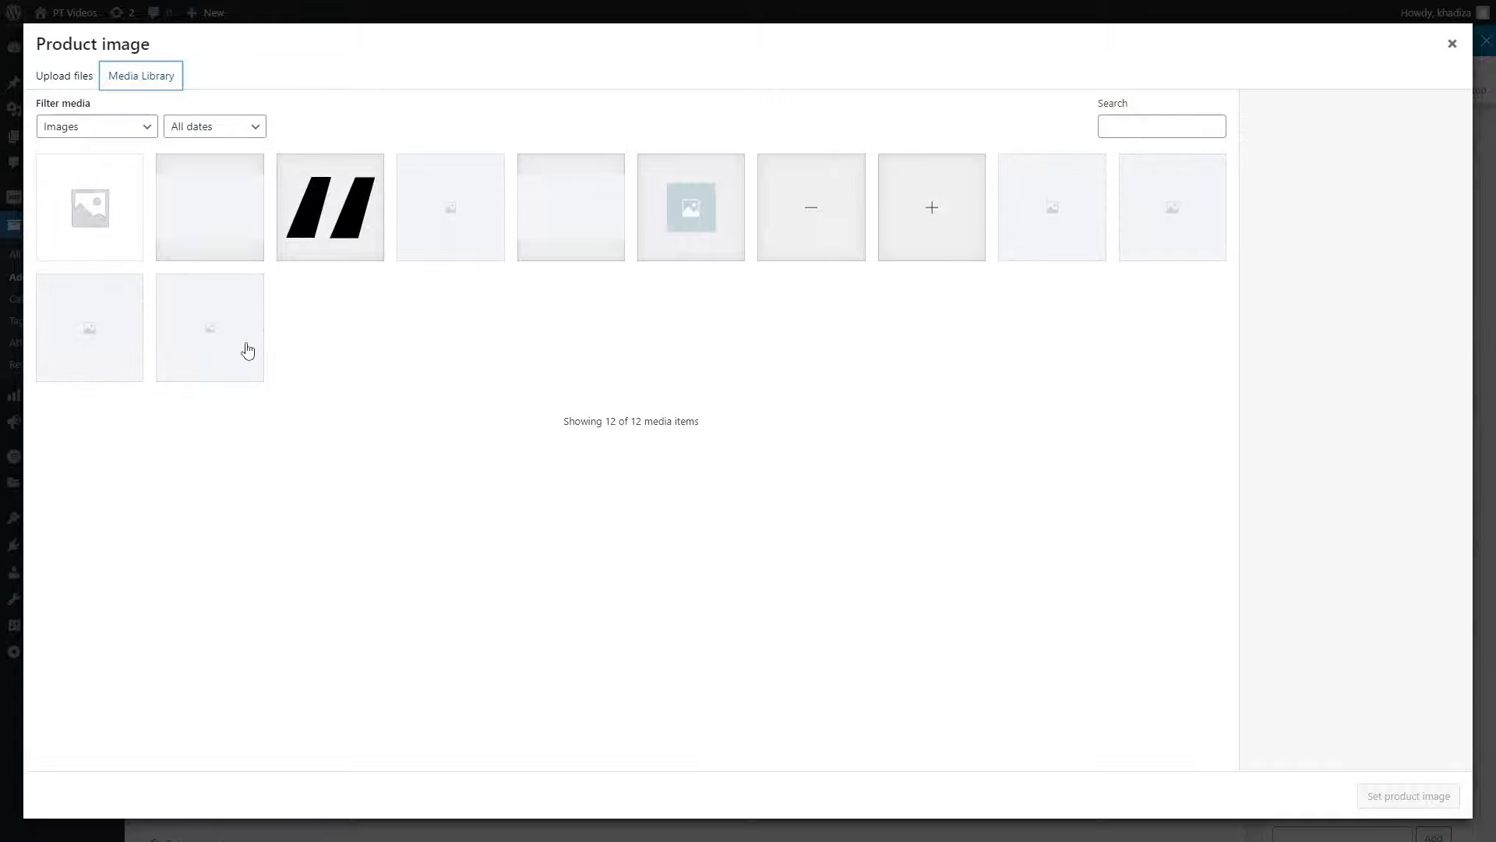
click(58, 81)
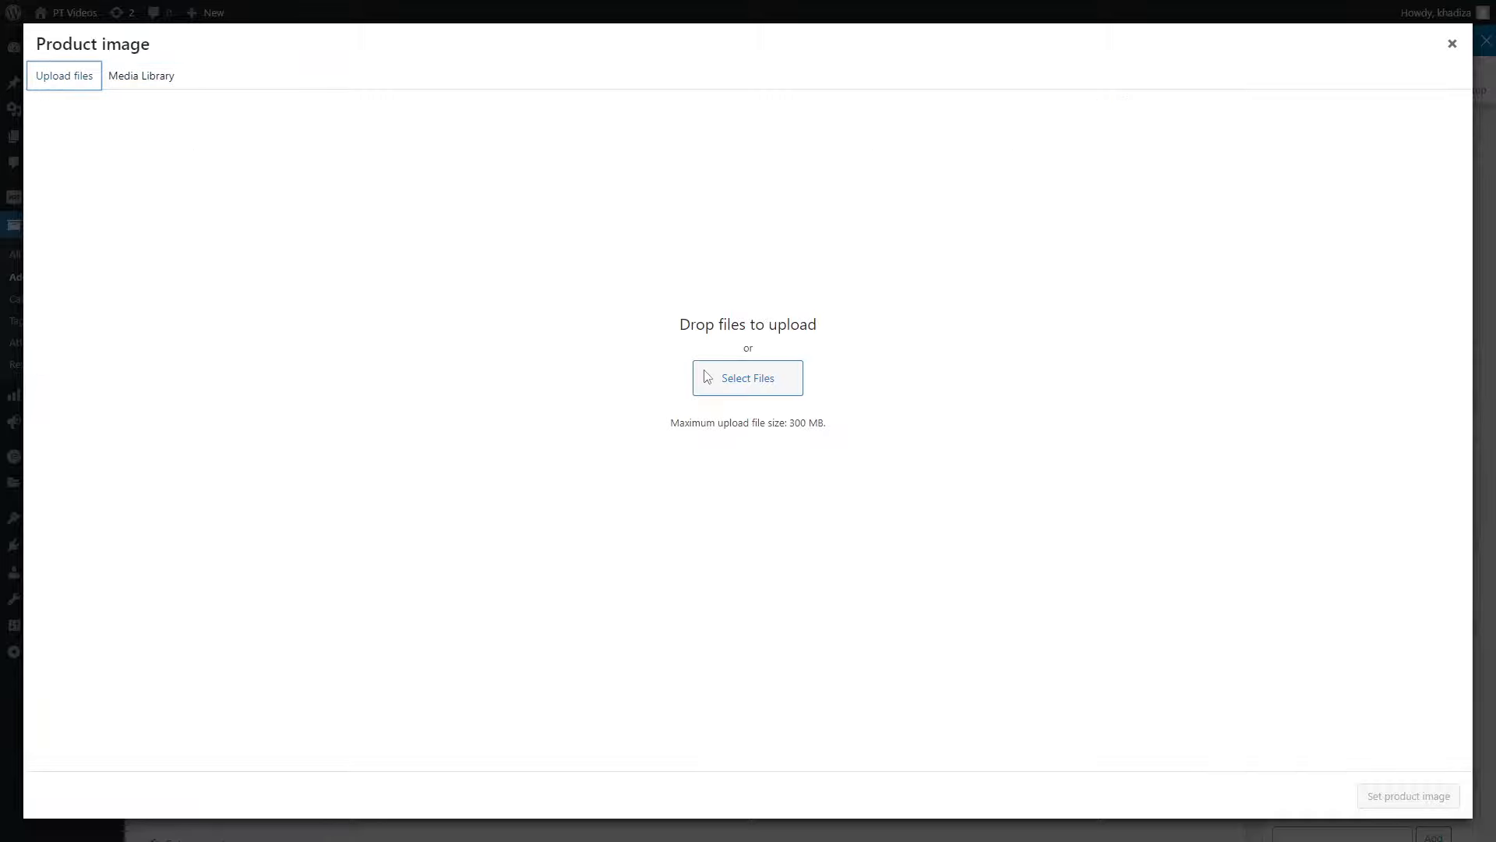
click(749, 390)
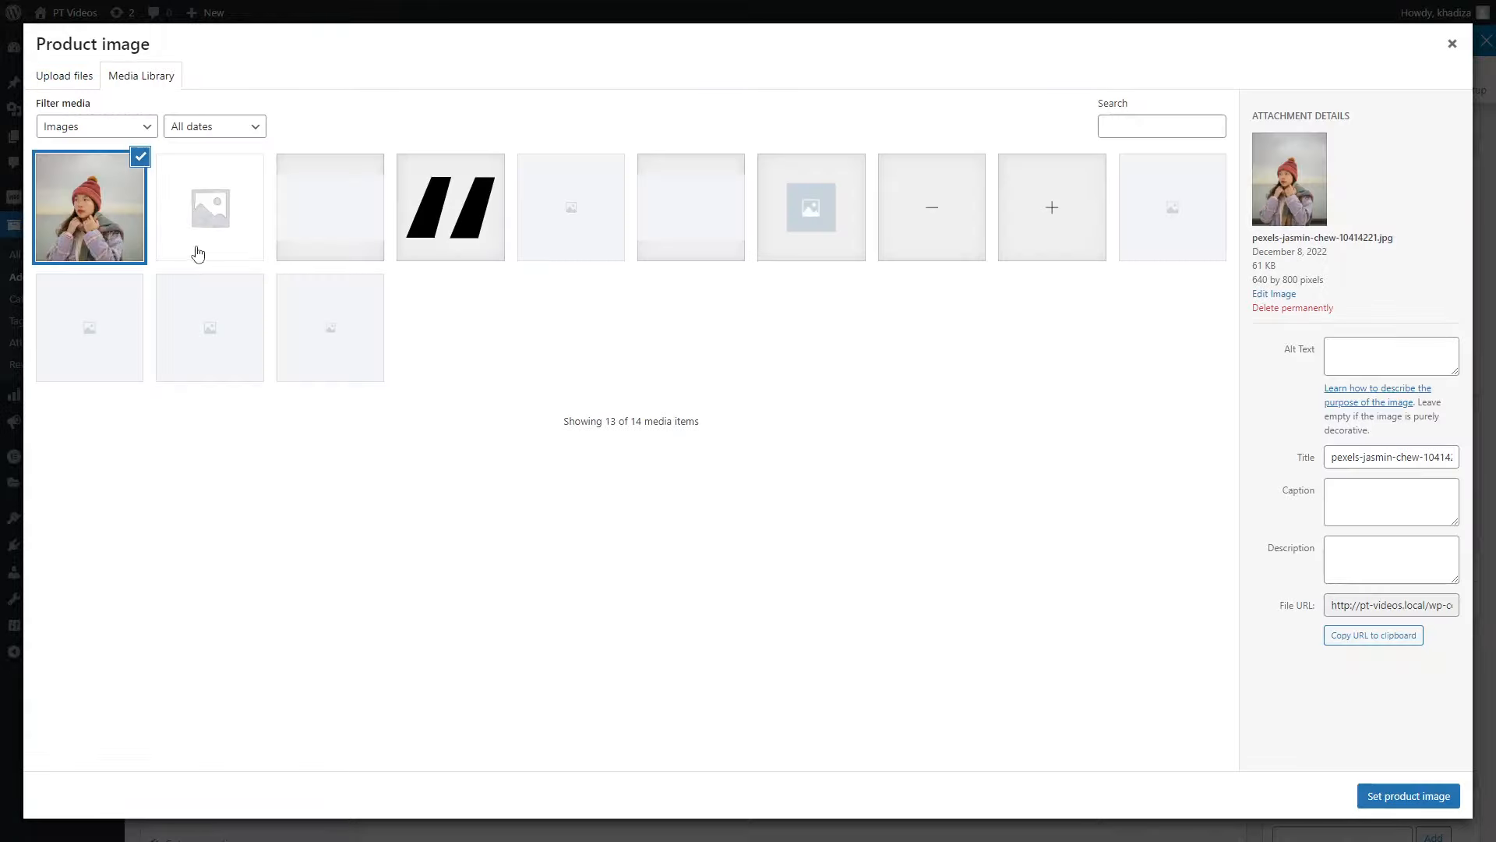
click(1405, 795)
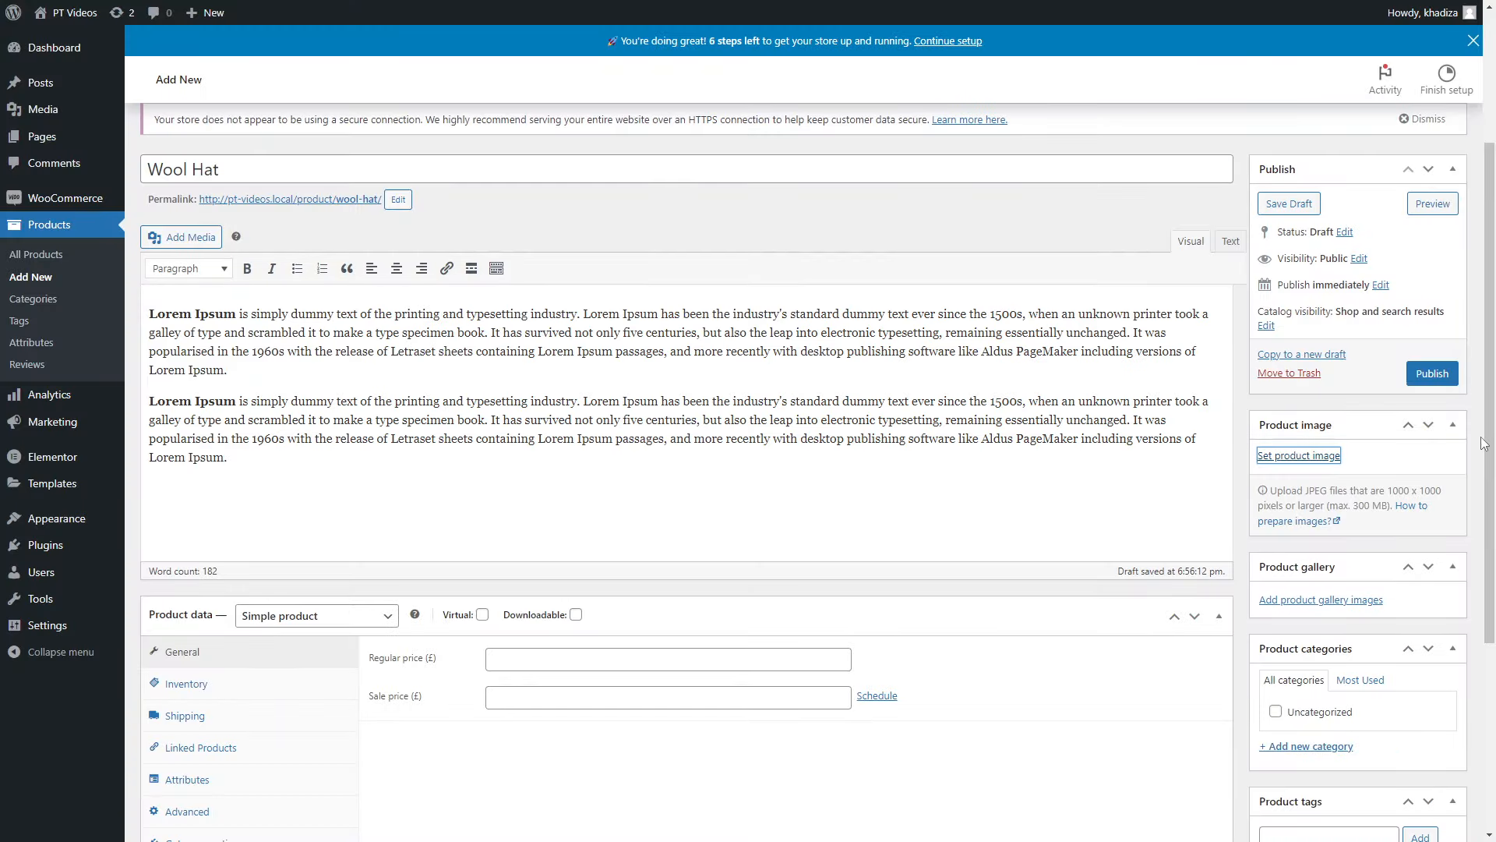
scroll(1106, 503, down, 2)
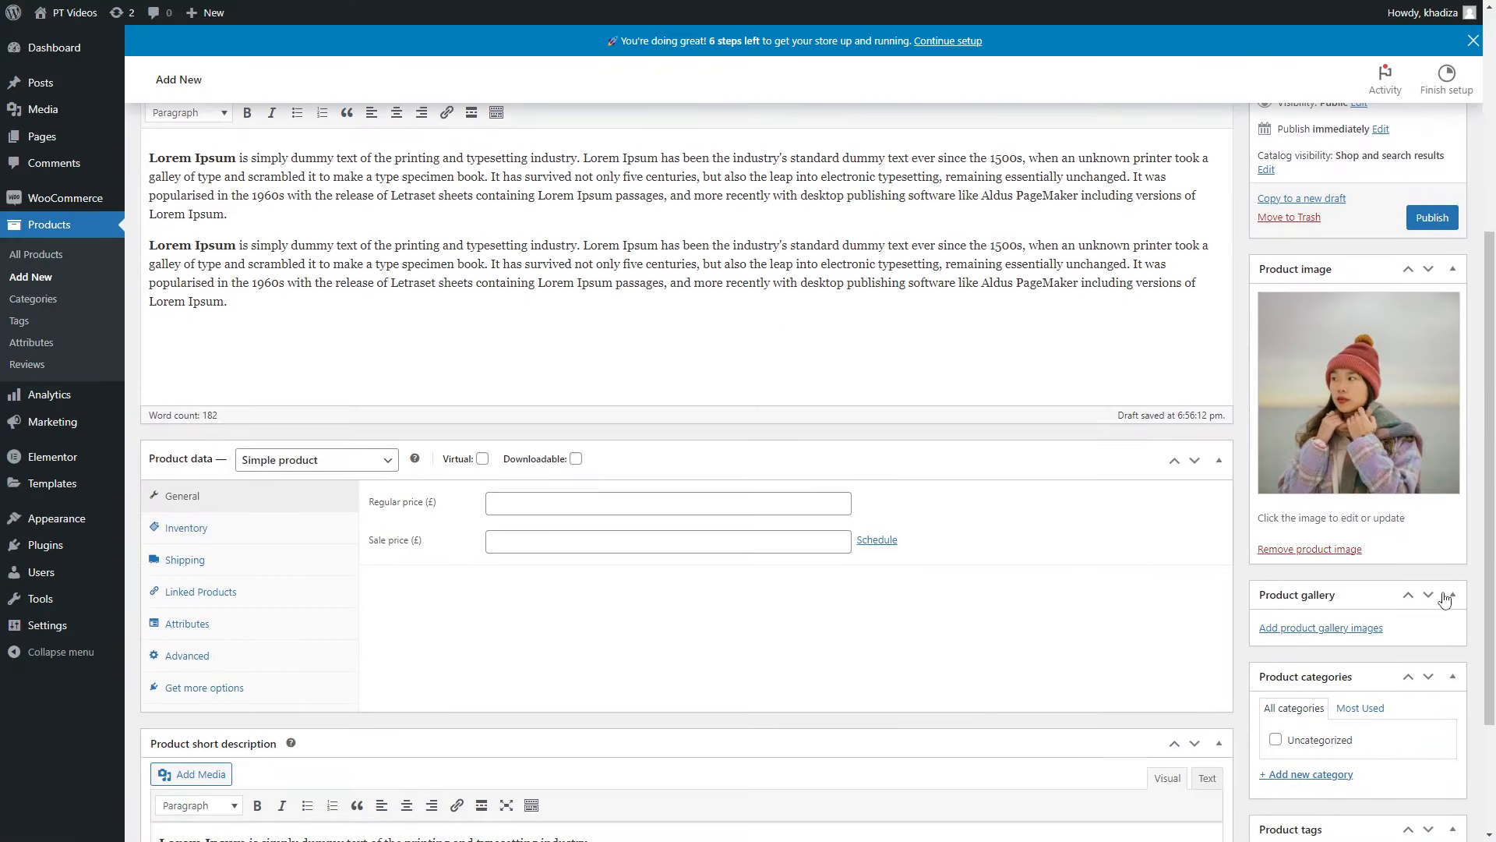
Step: Add the WooCommerce placeholder, 63x63.jpg and the photo of the woman in the red knit hat to the product gallery
click(1304, 630)
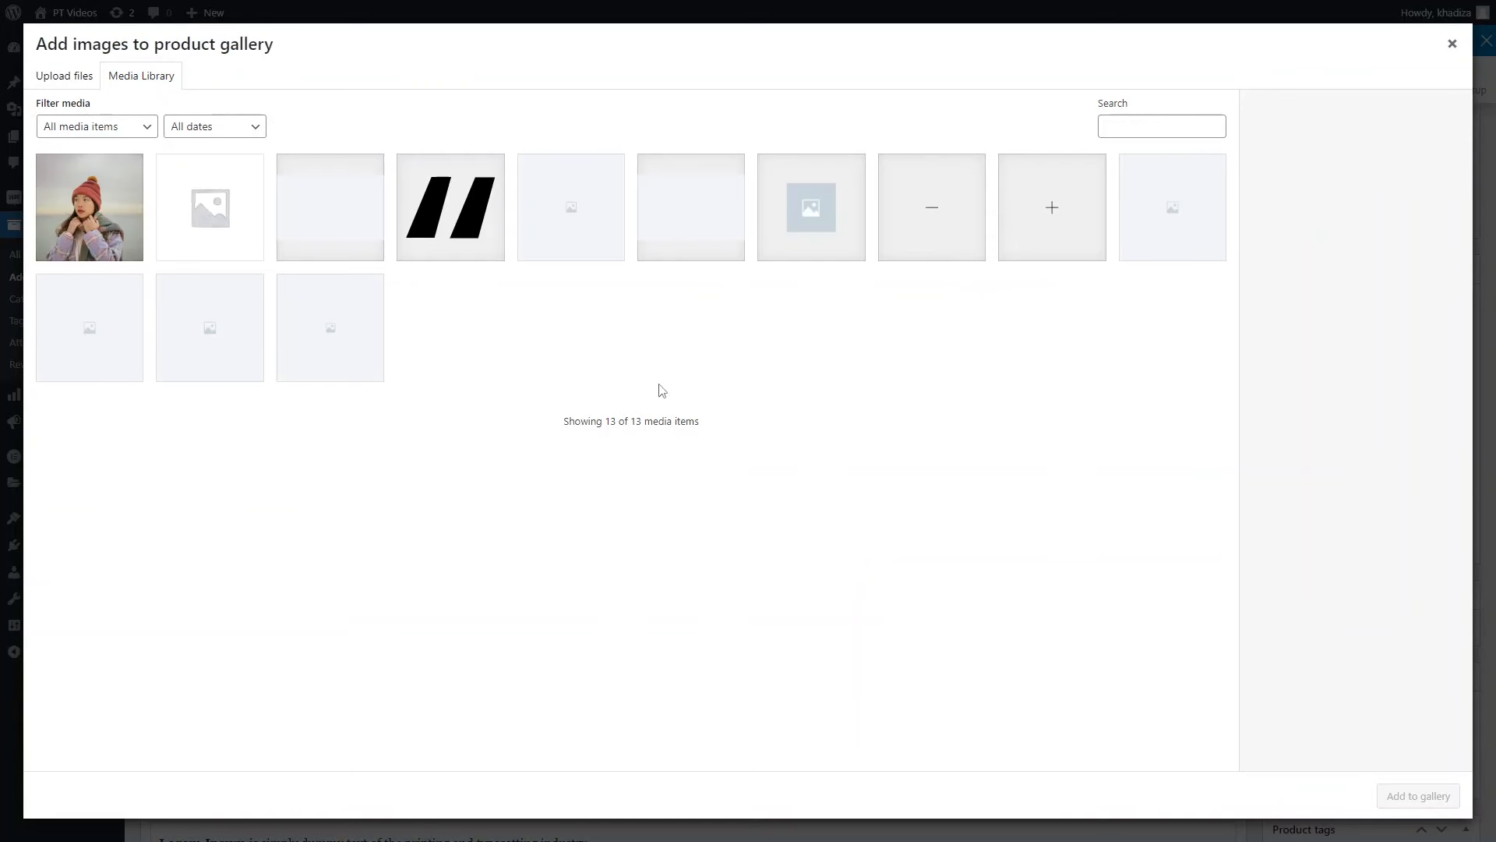
click(124, 242)
click(301, 240)
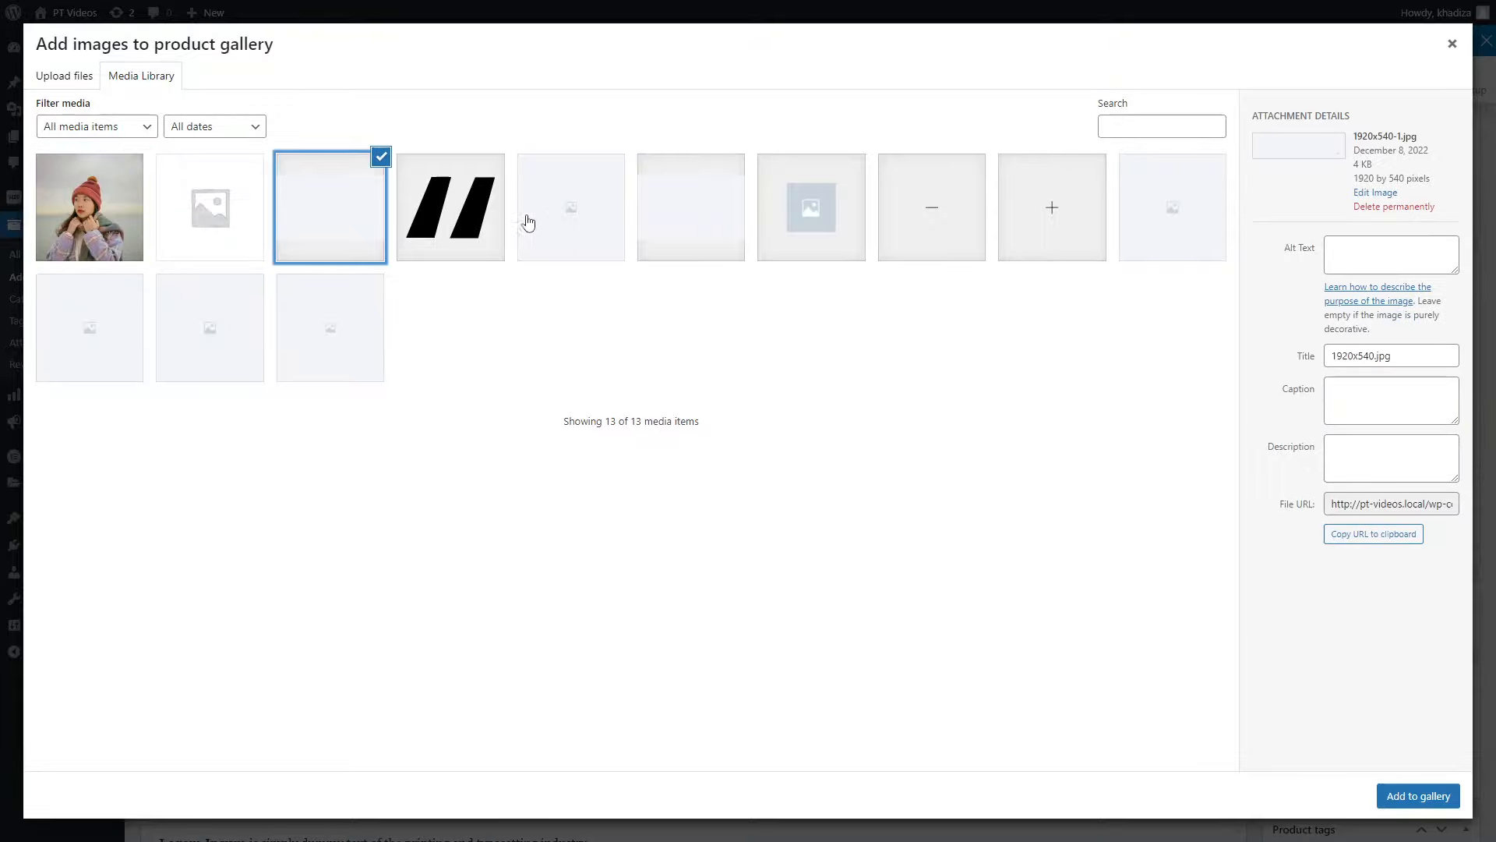
ctrl+click(181, 240)
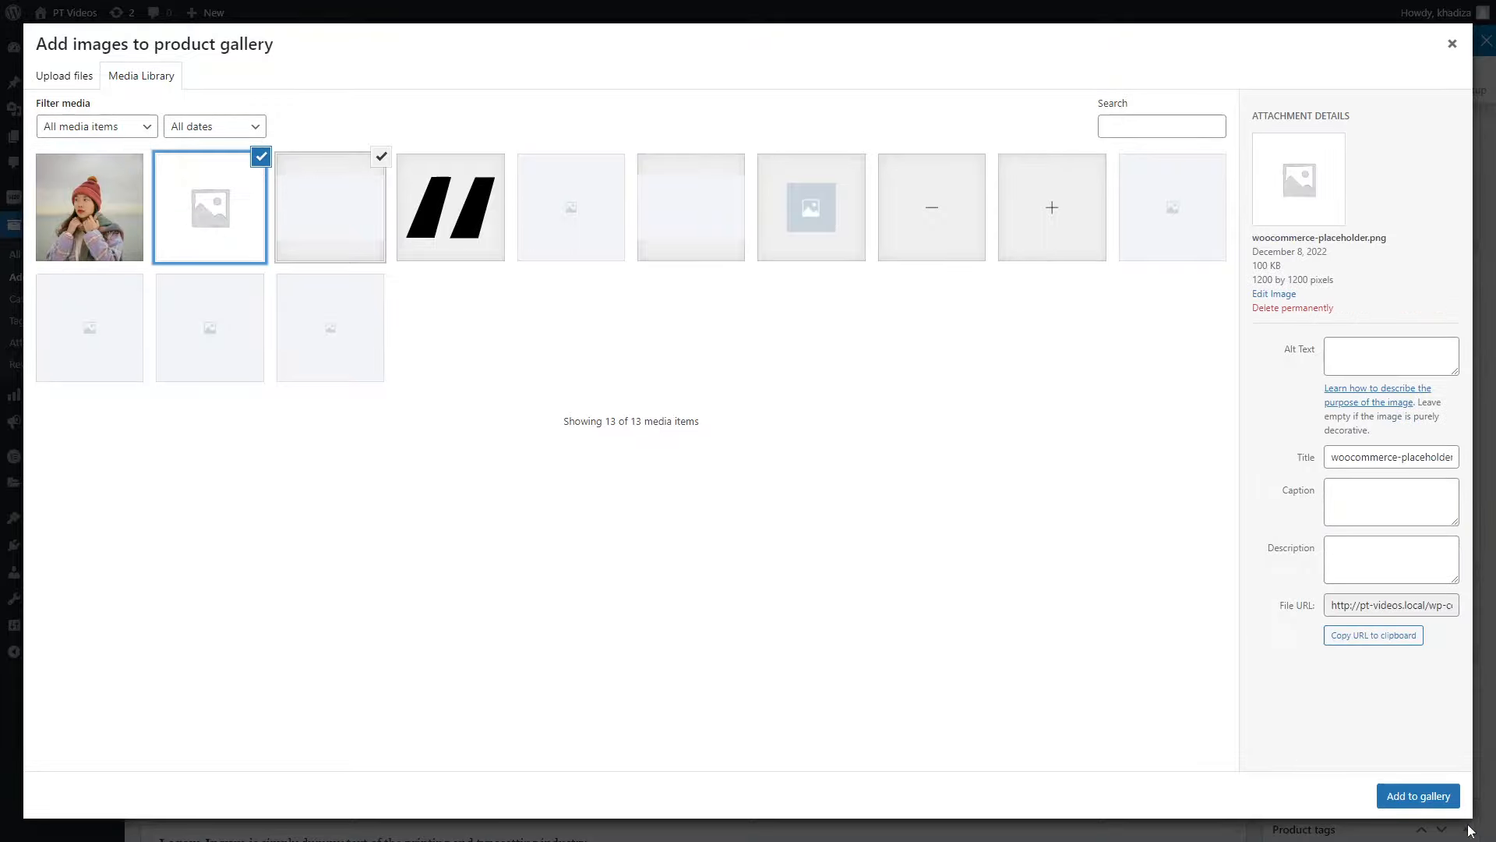
ctrl+click(347, 225)
ctrl+click(833, 242)
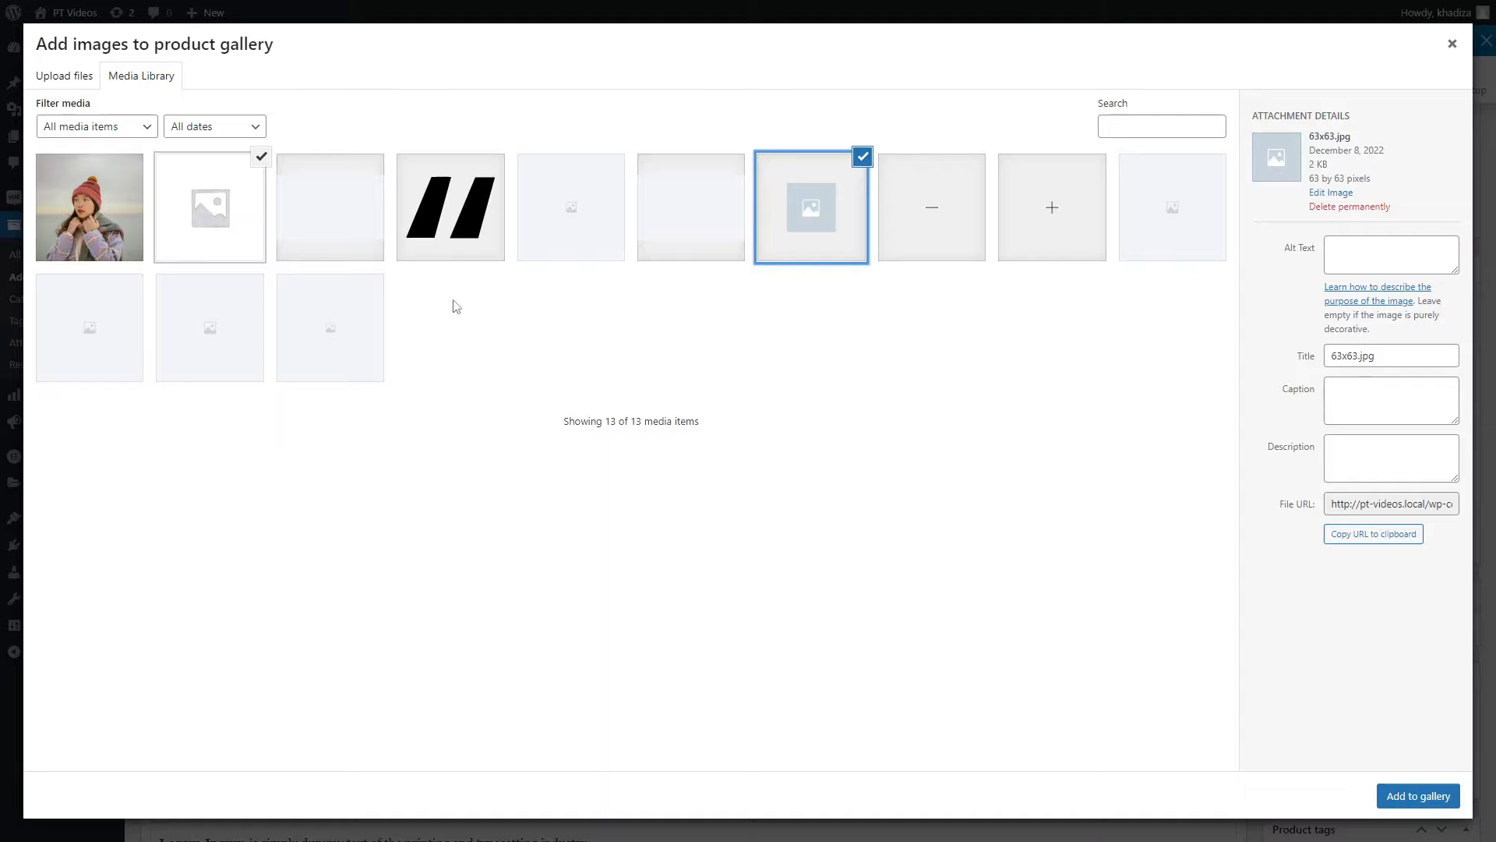
ctrl+click(91, 223)
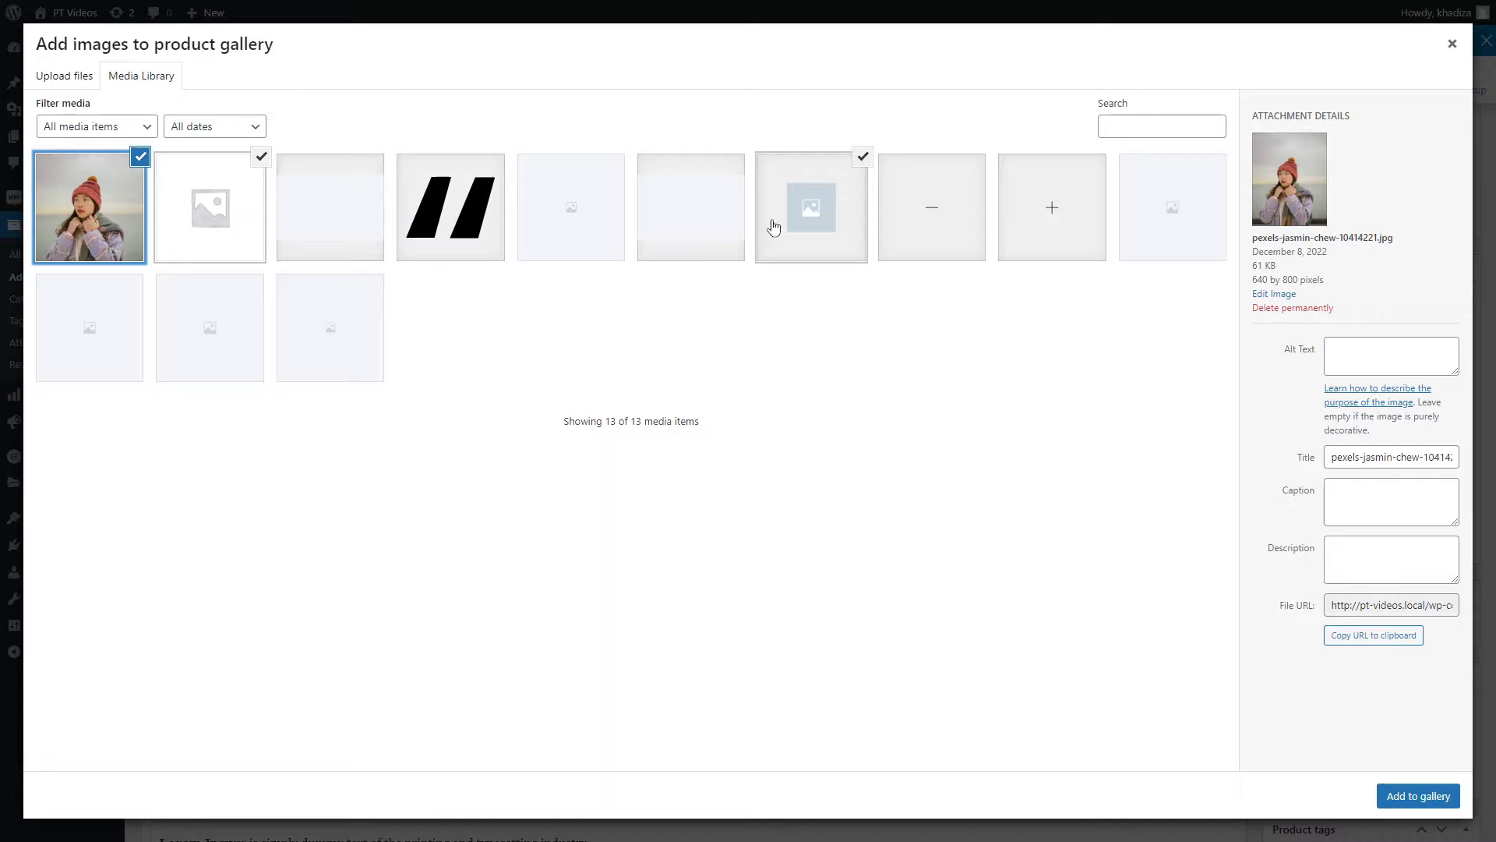
click(1408, 796)
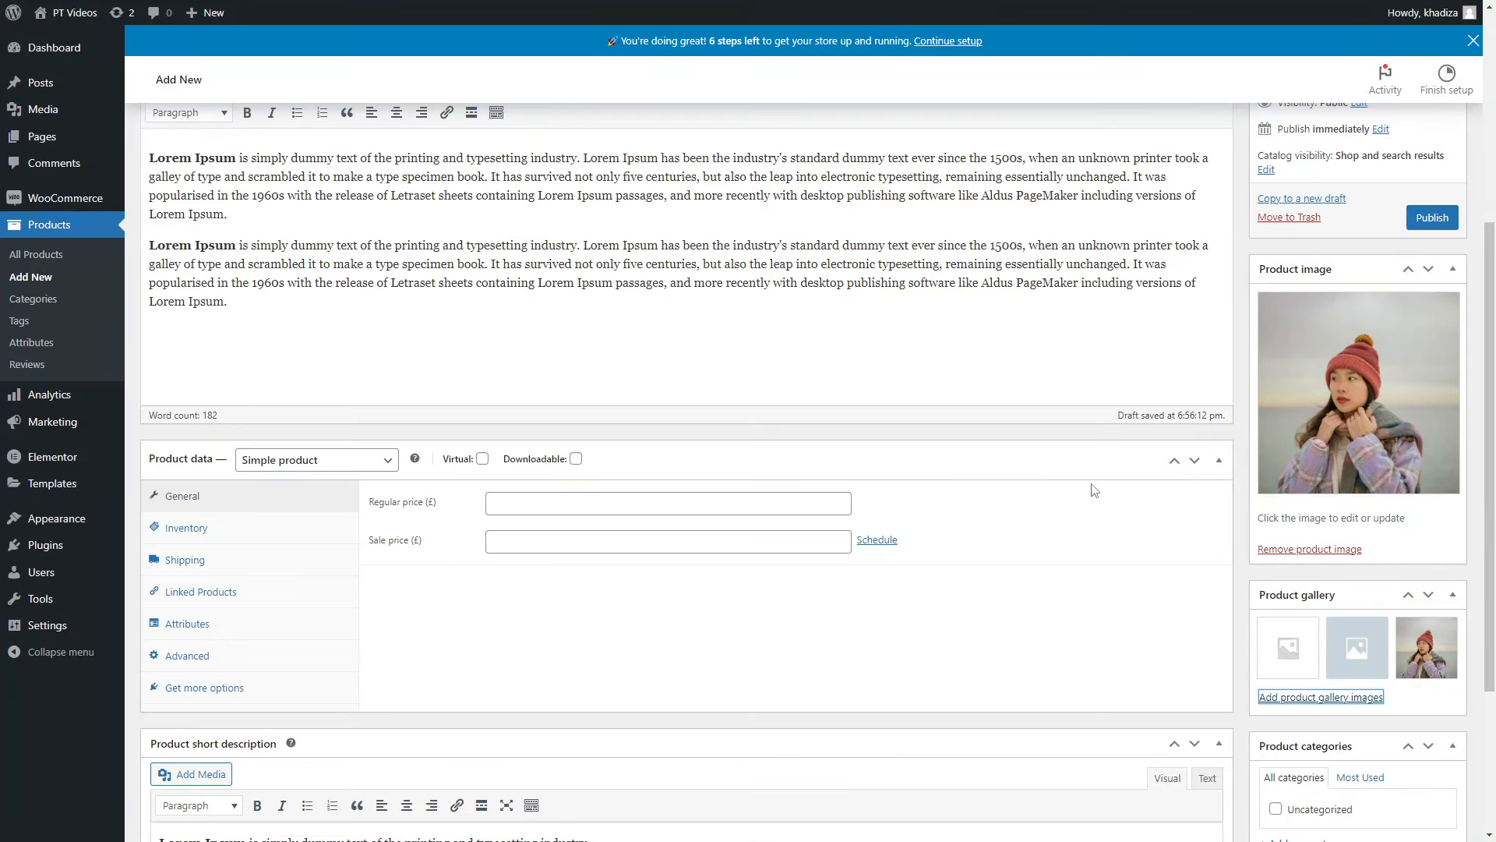
Step: Create a new product category named Mens
scroll(1089, 479, down, 3)
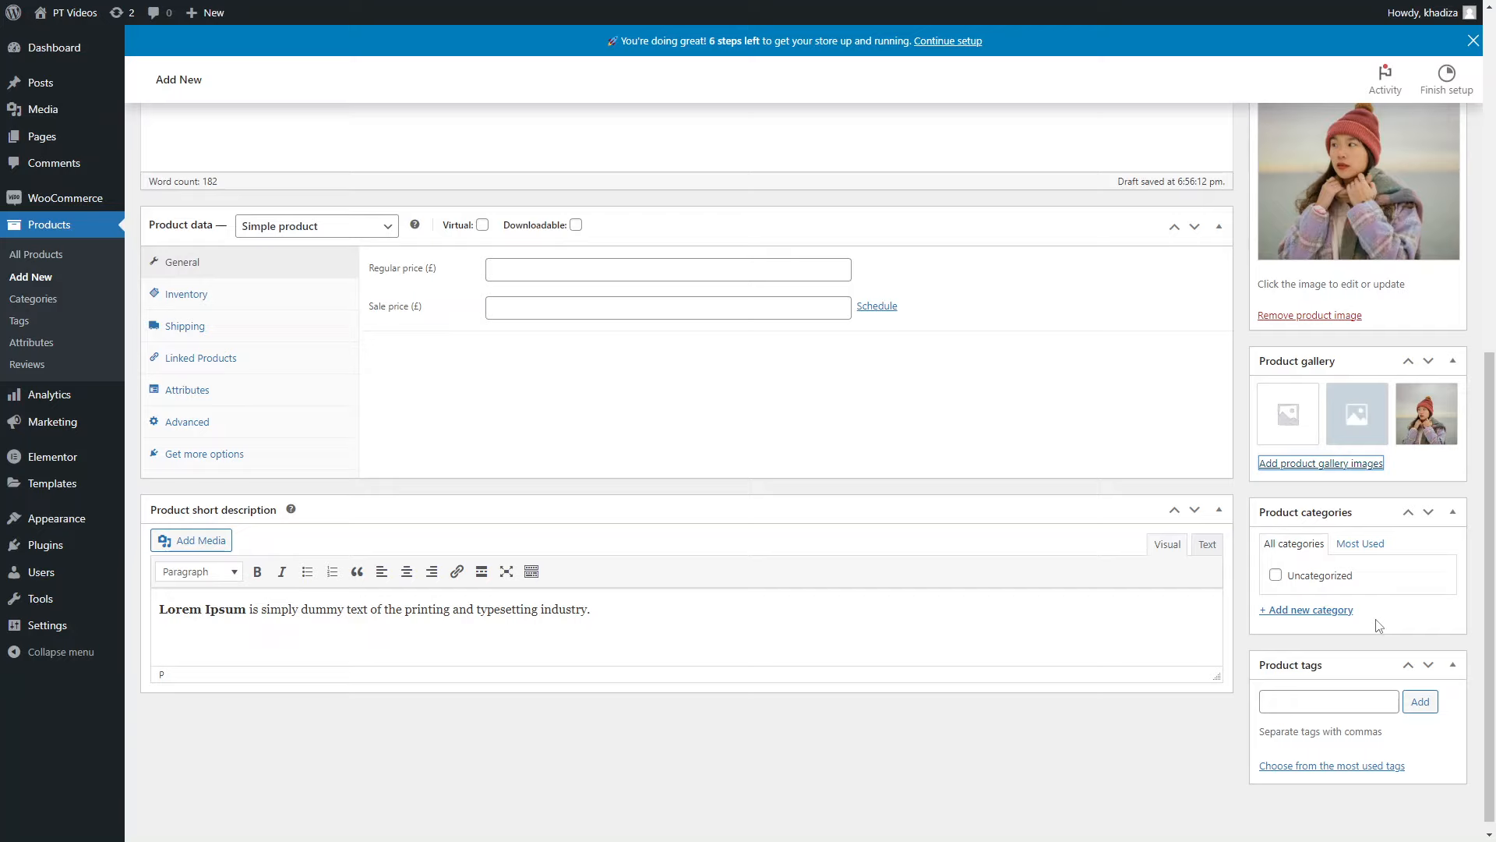
click(1324, 612)
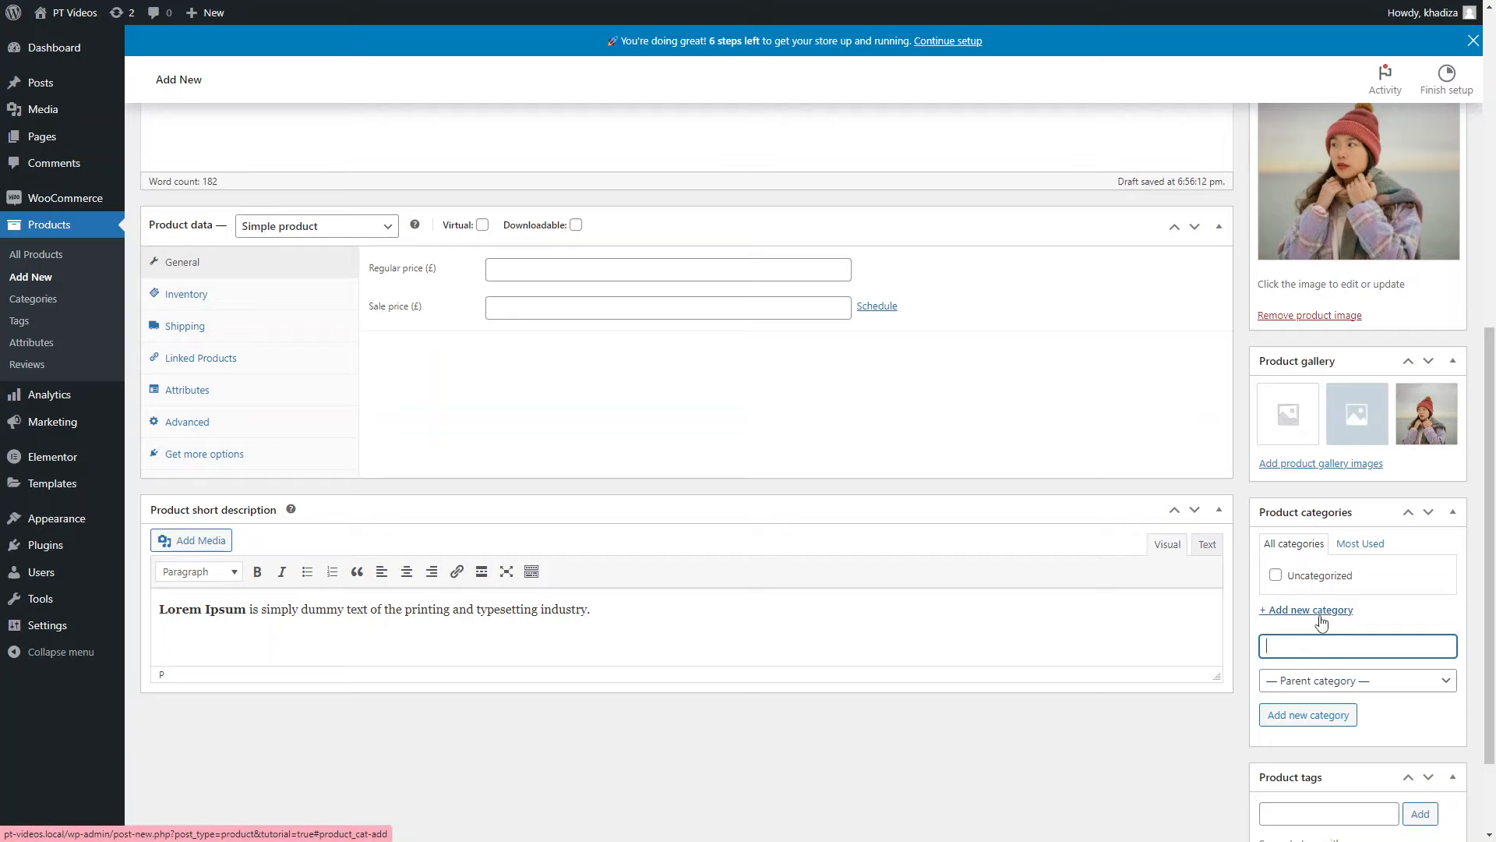
text(Mens)
click(1325, 711)
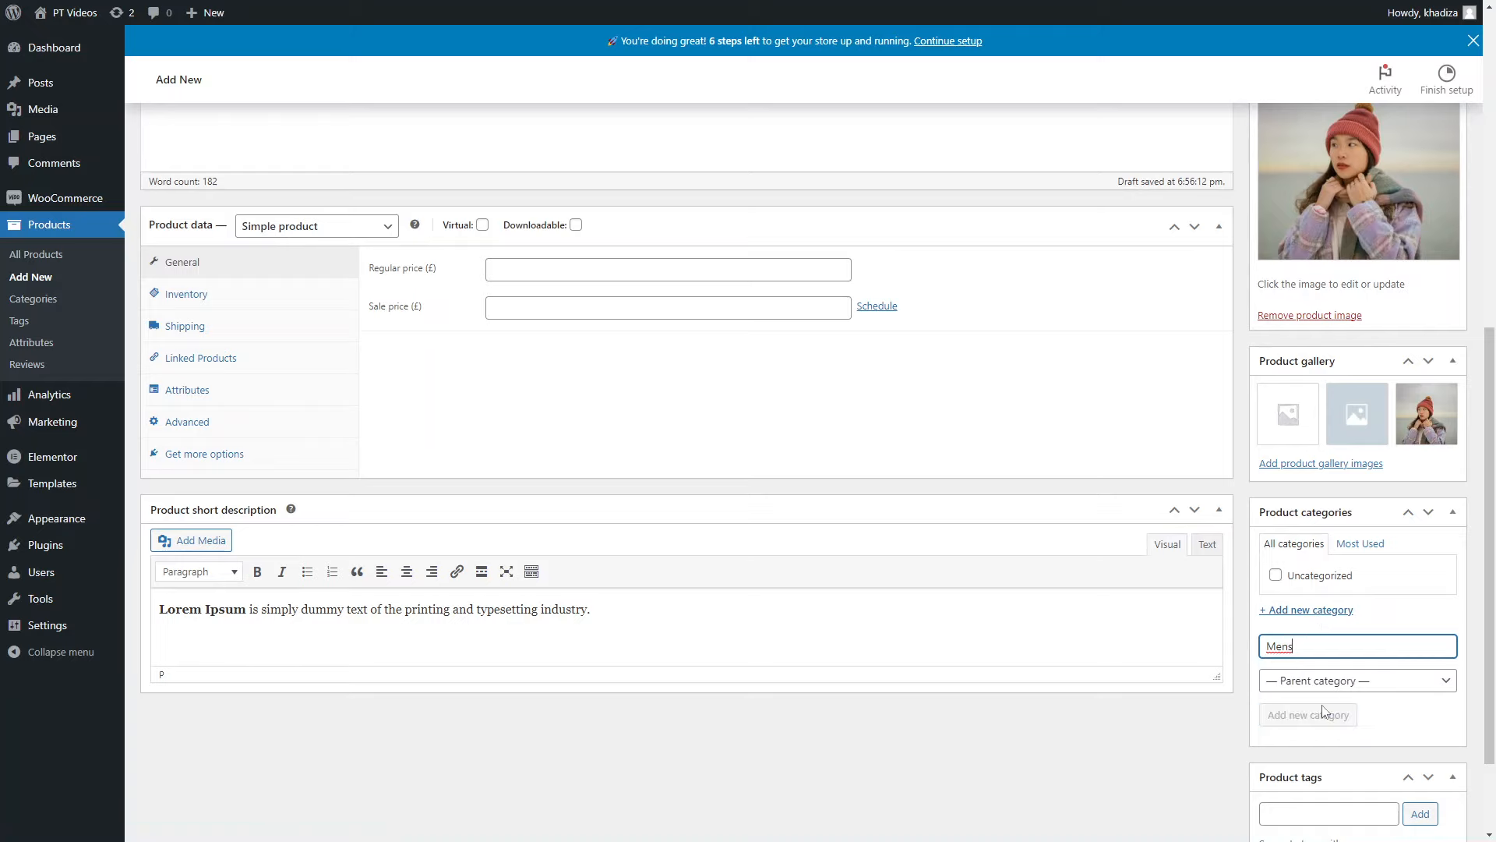
Step: Create a product category named Womens and unassign the Mens category from the product
click(1323, 656)
text(Womens)
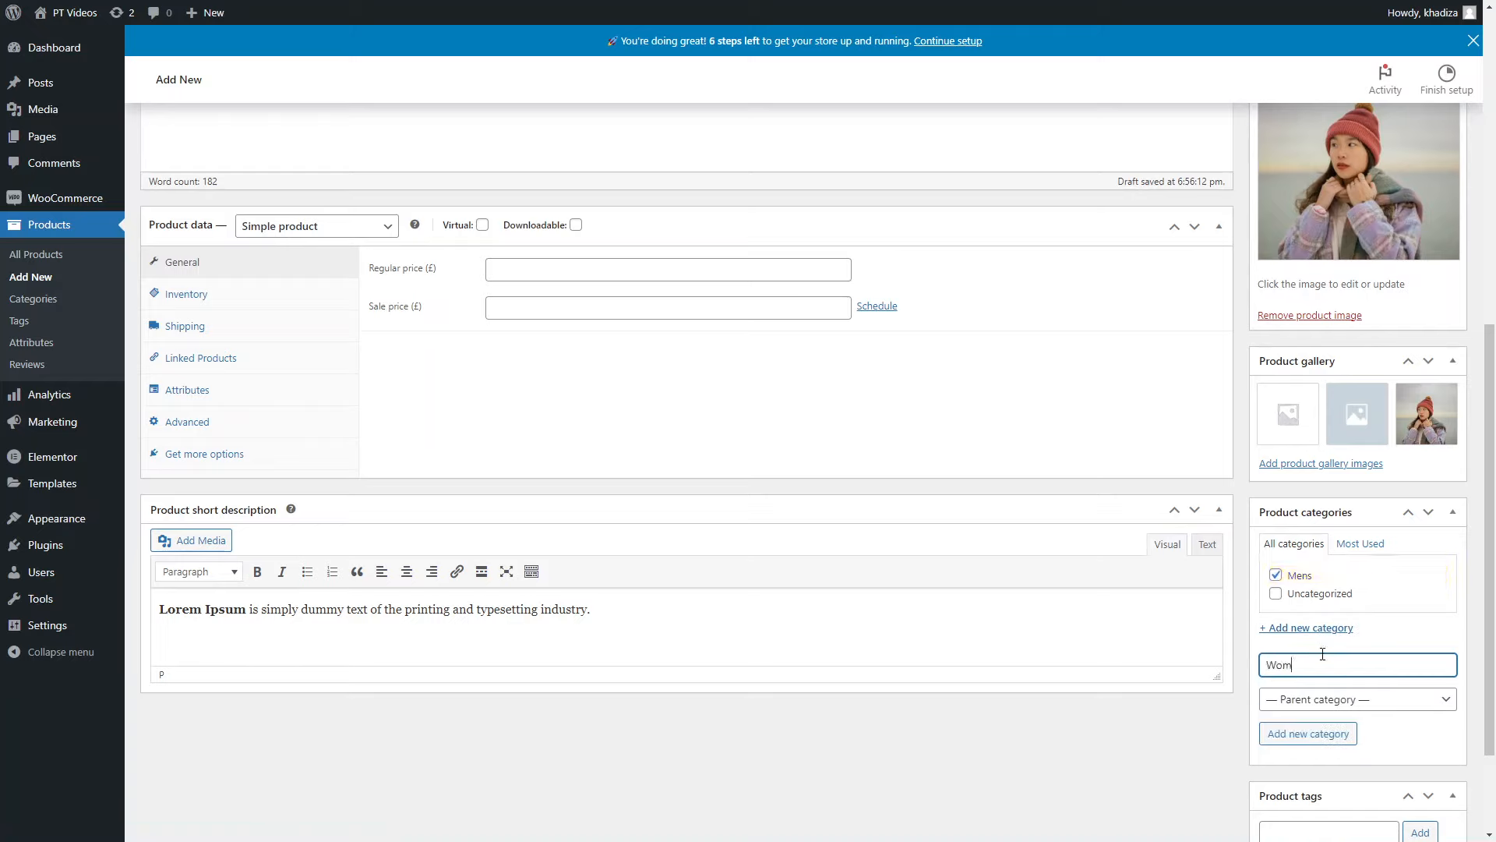
click(1312, 754)
click(1323, 733)
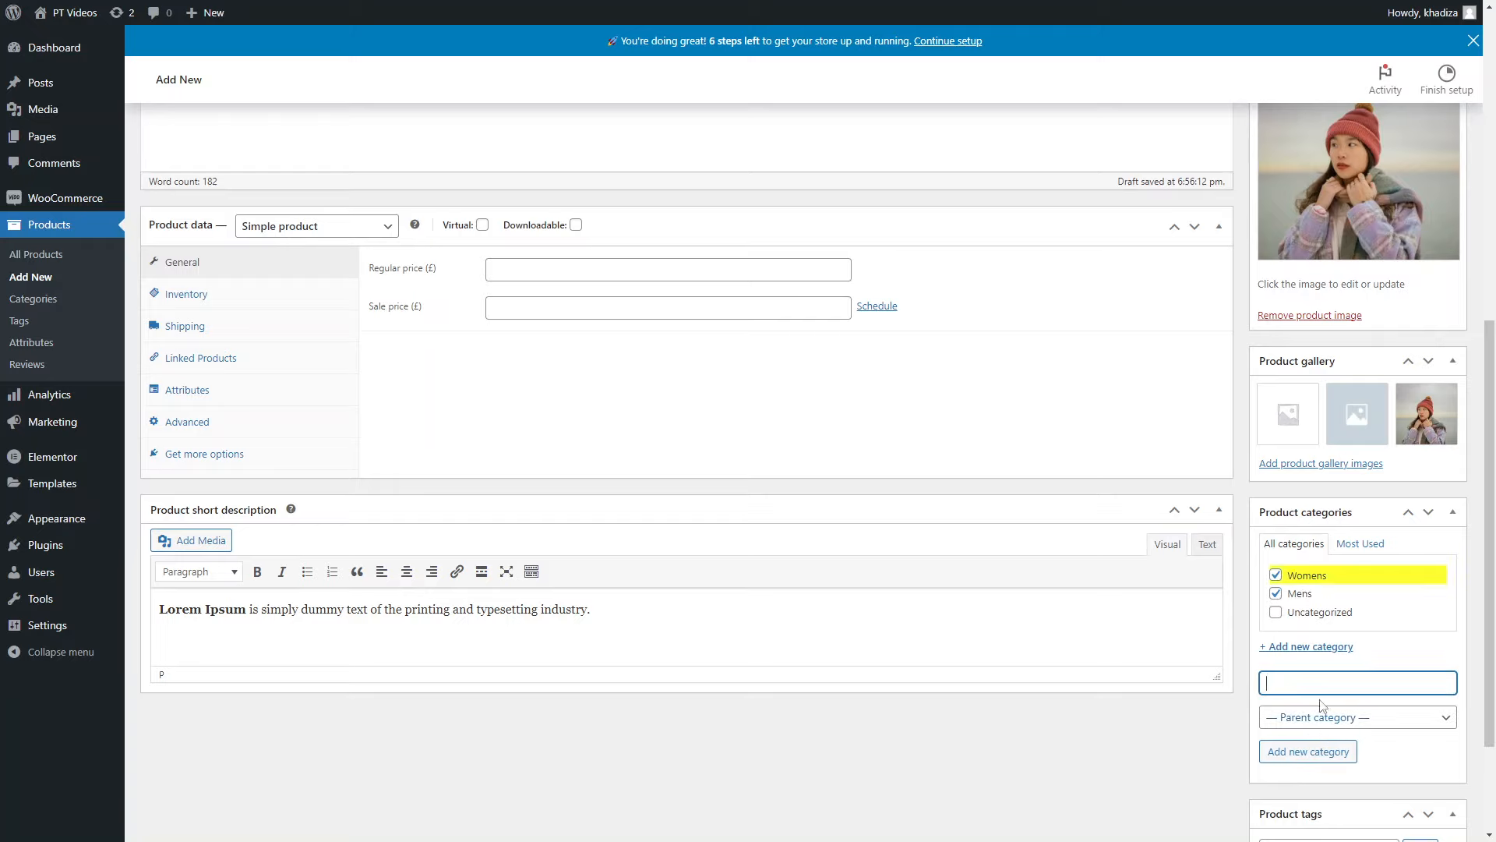
click(1299, 594)
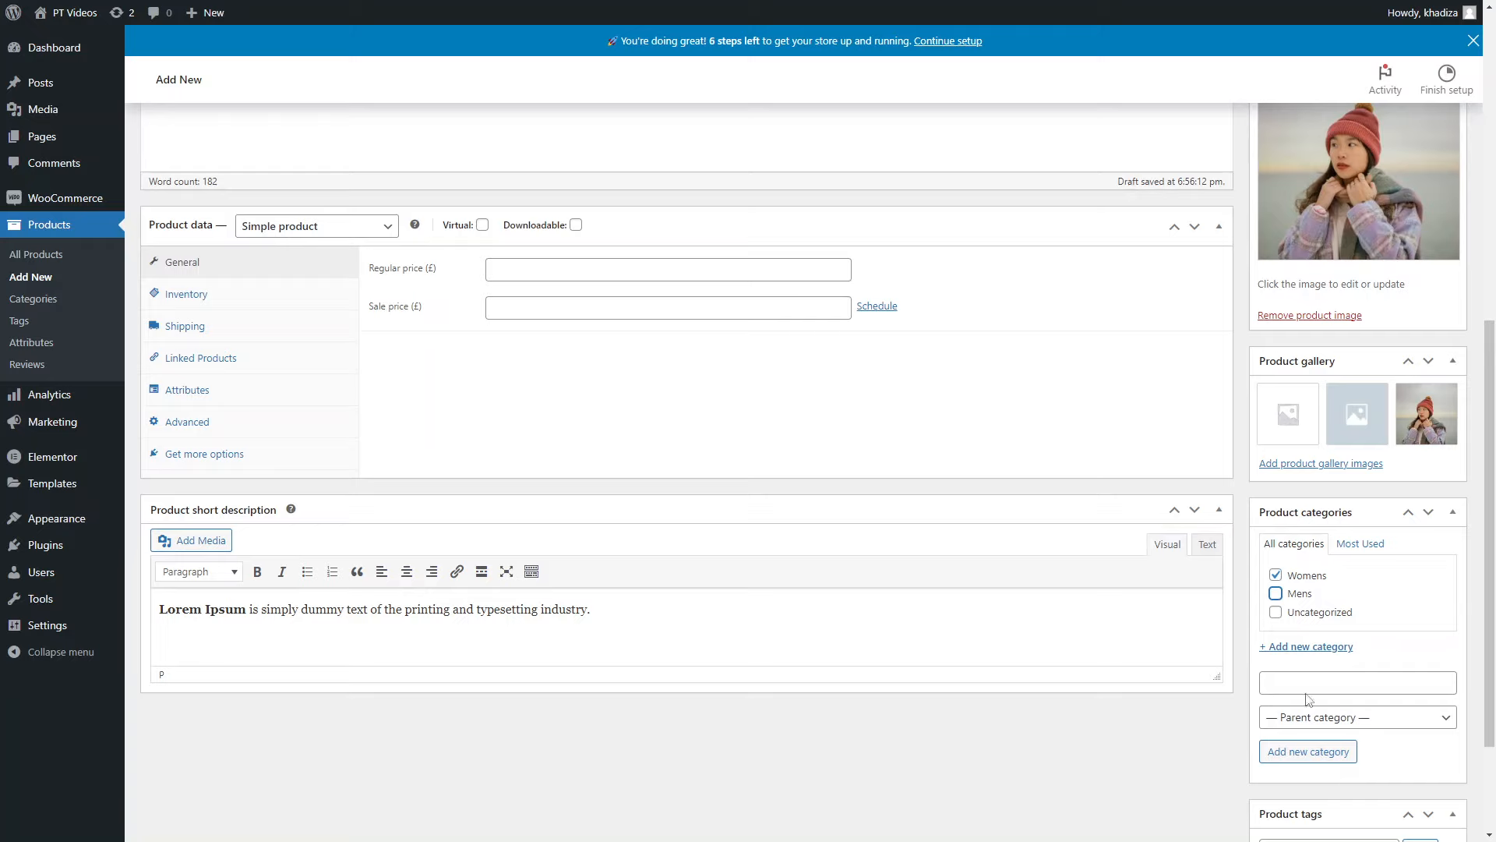
Step: Create a subcategory named Womens Hats with Womens as its parent, keeping both categories assigned to the product
click(1352, 716)
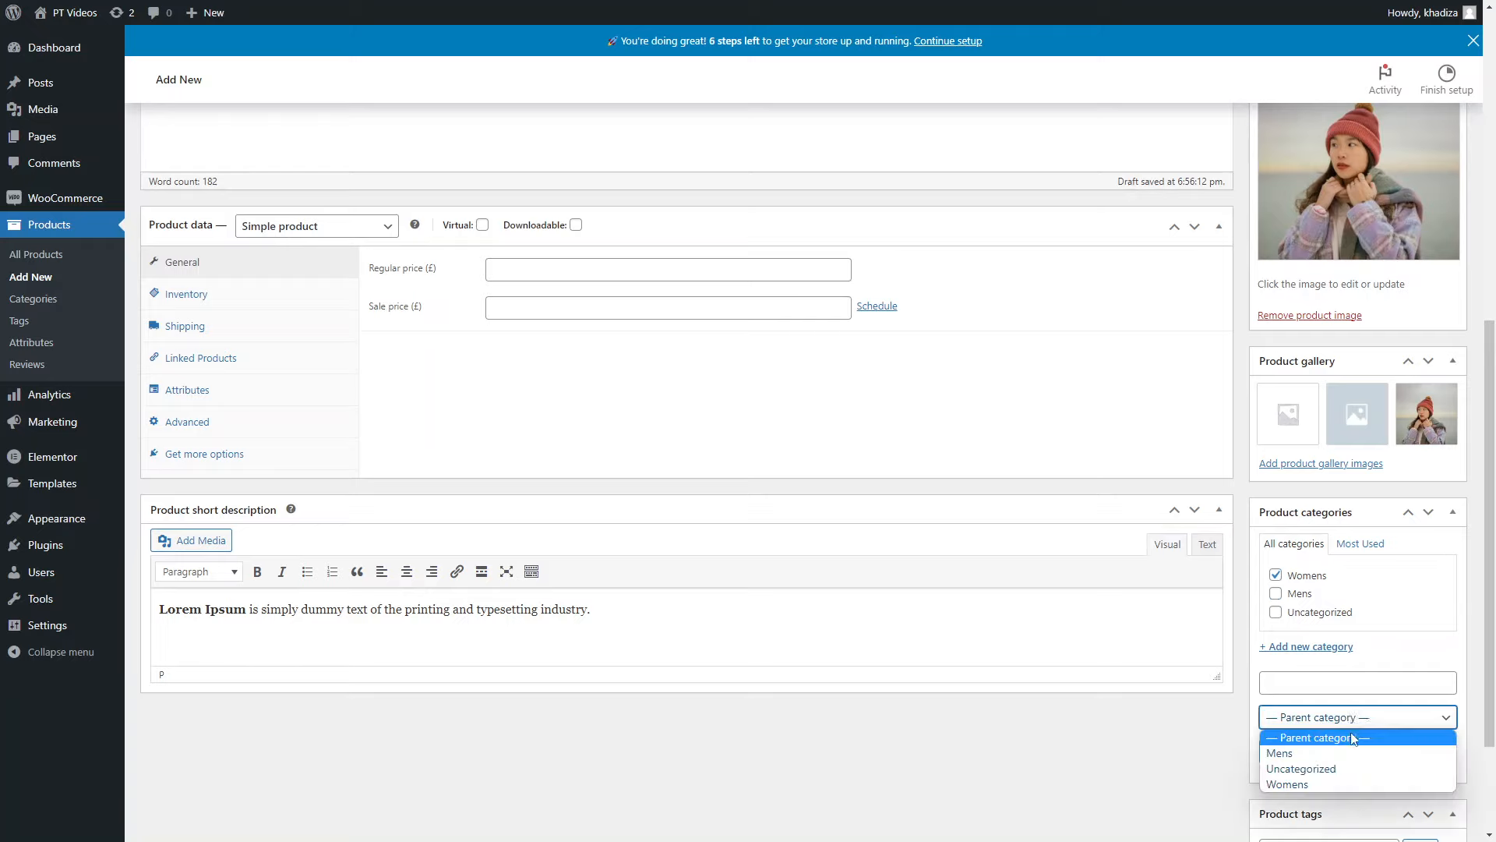
click(1385, 665)
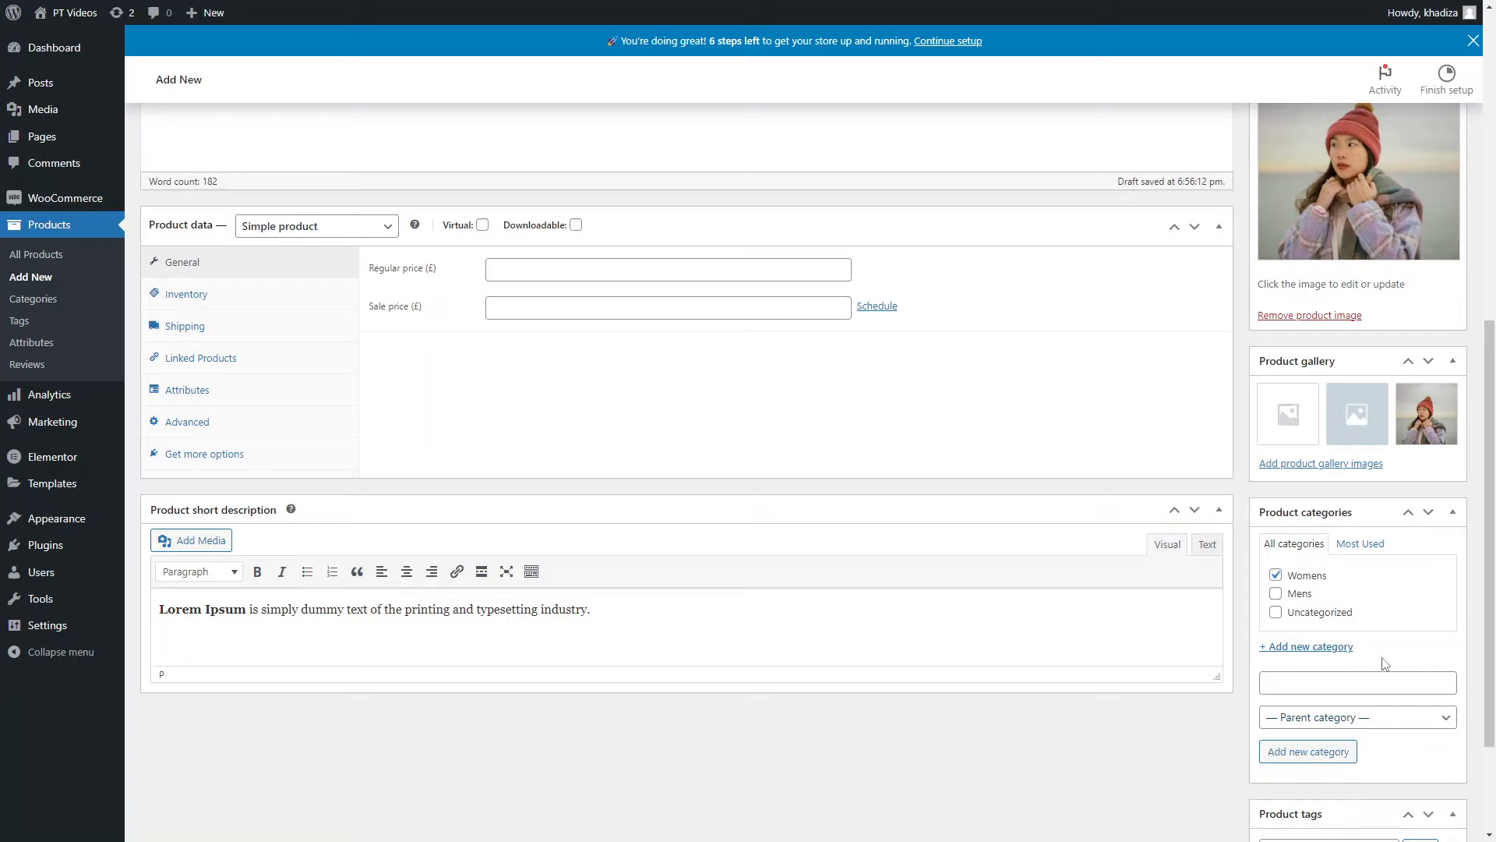
click(1345, 717)
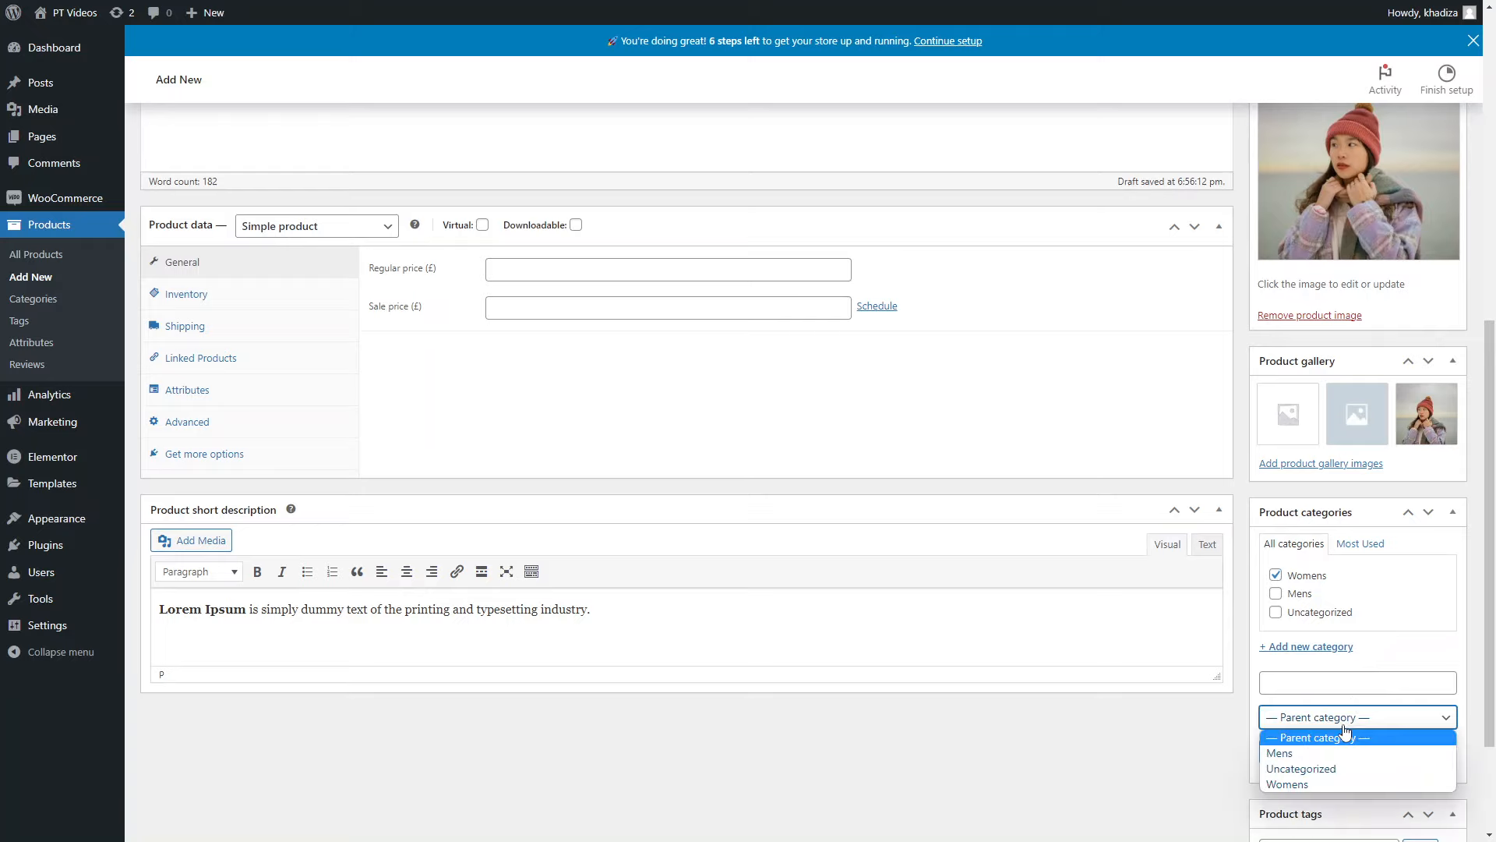
click(1352, 688)
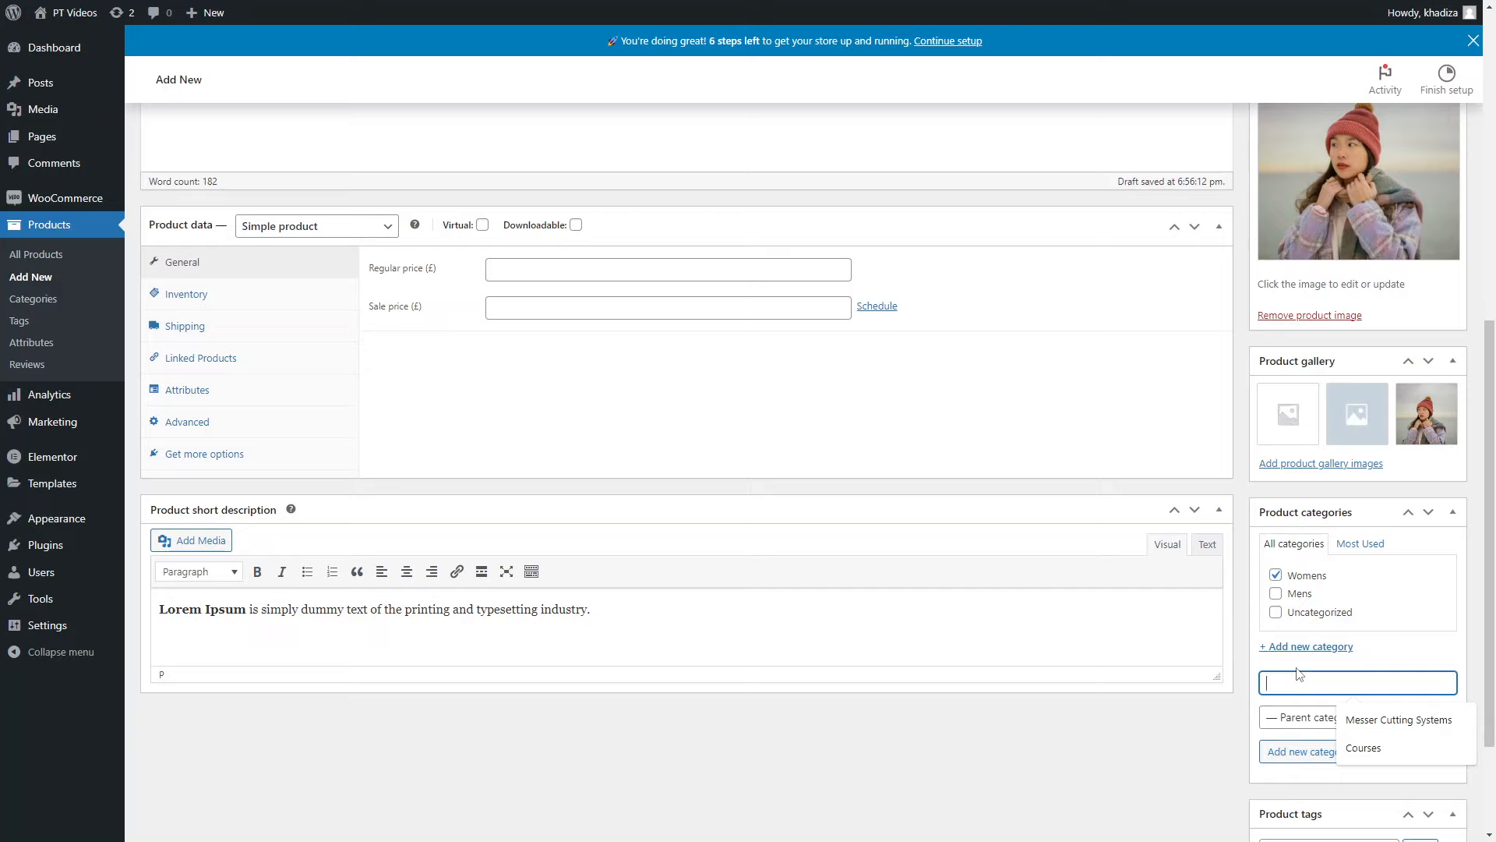
text(wo)
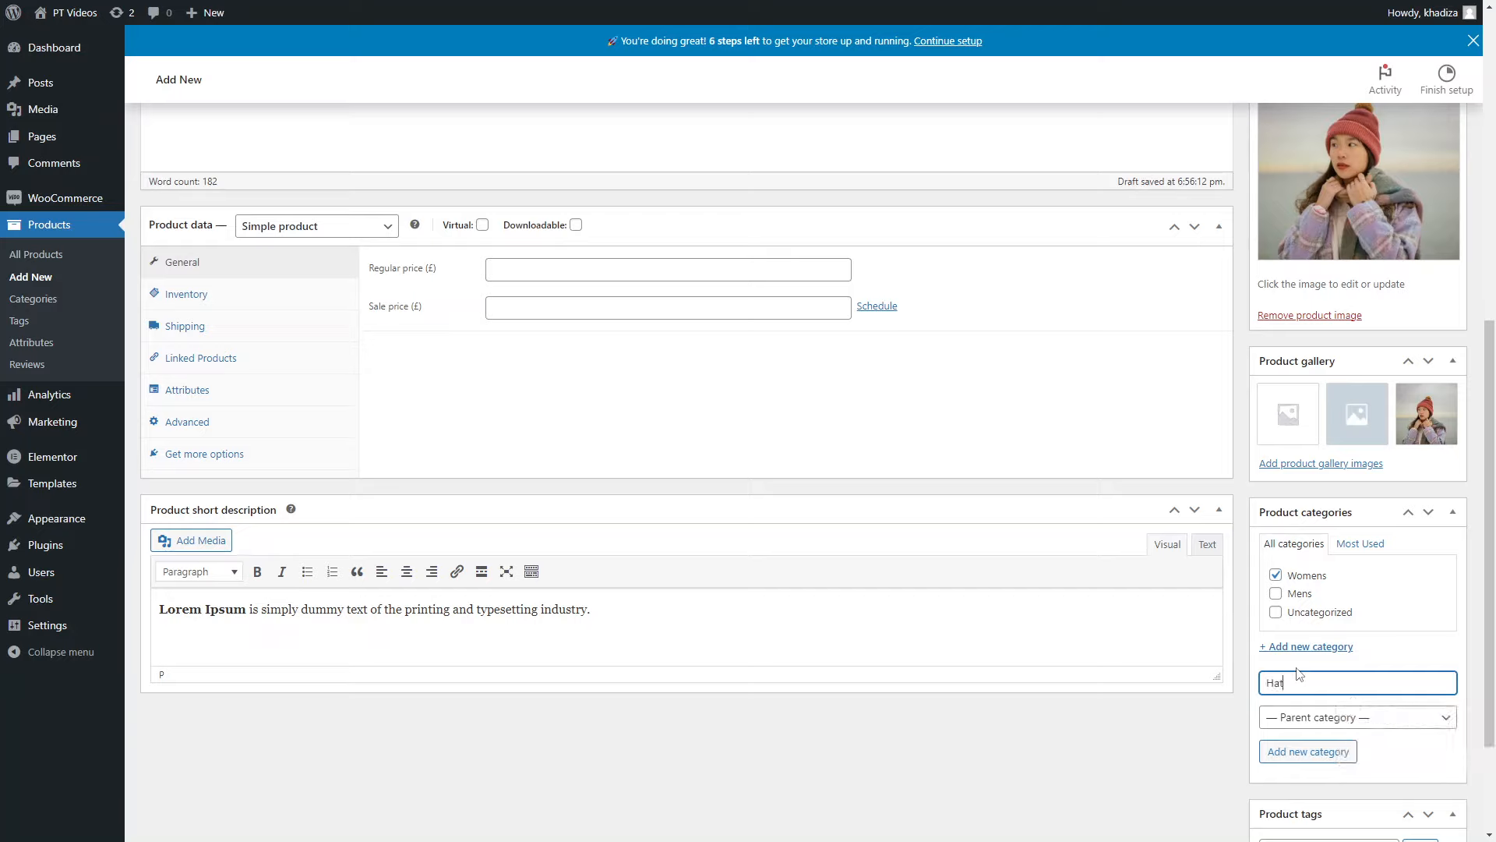
key(BackSpace)
key(BackSpace)
text(Womens Hats)
click(1321, 717)
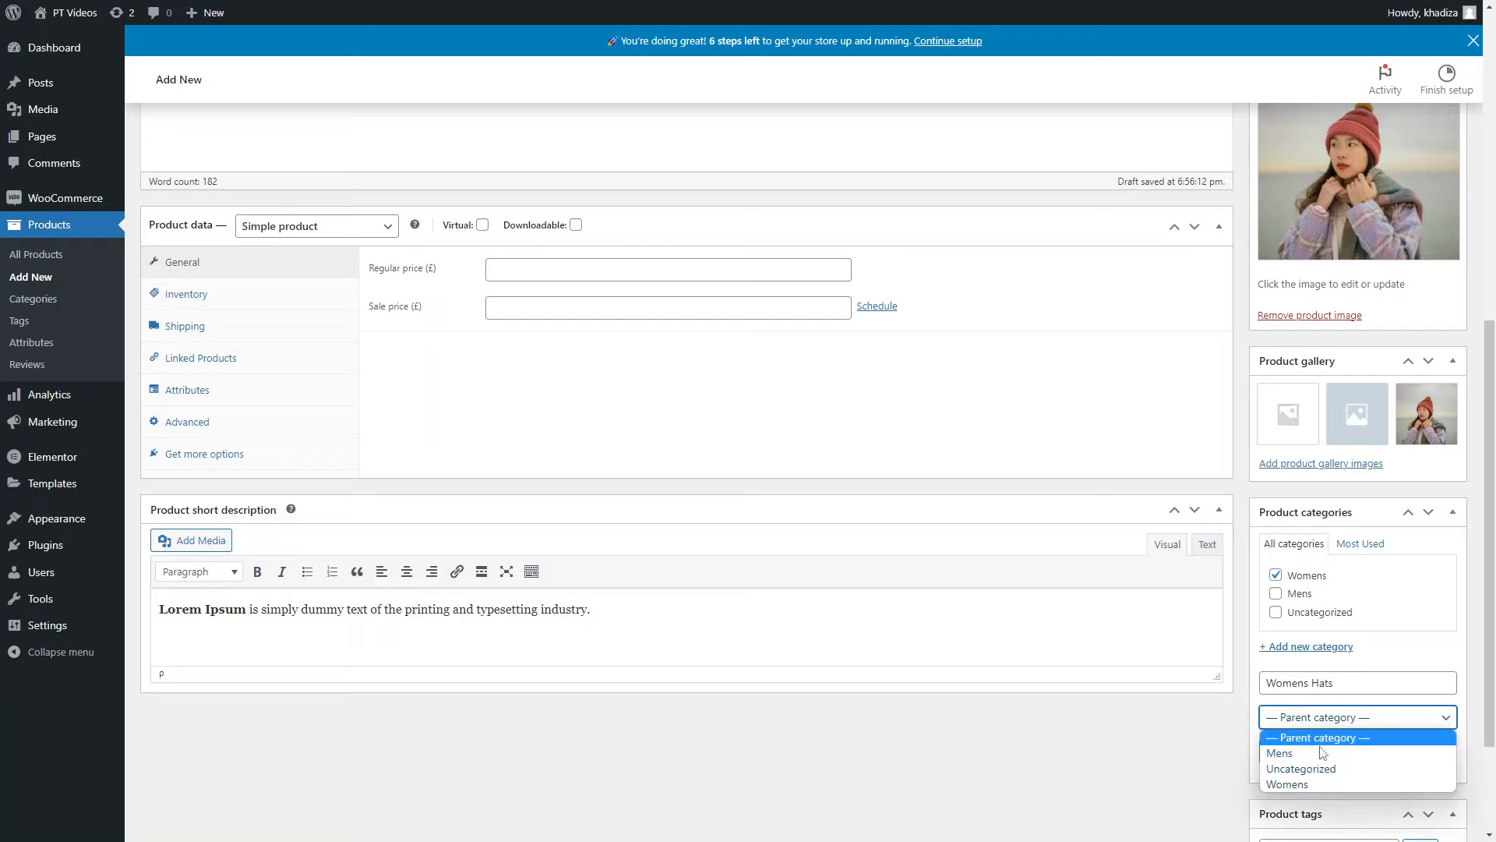
click(1317, 784)
click(1312, 753)
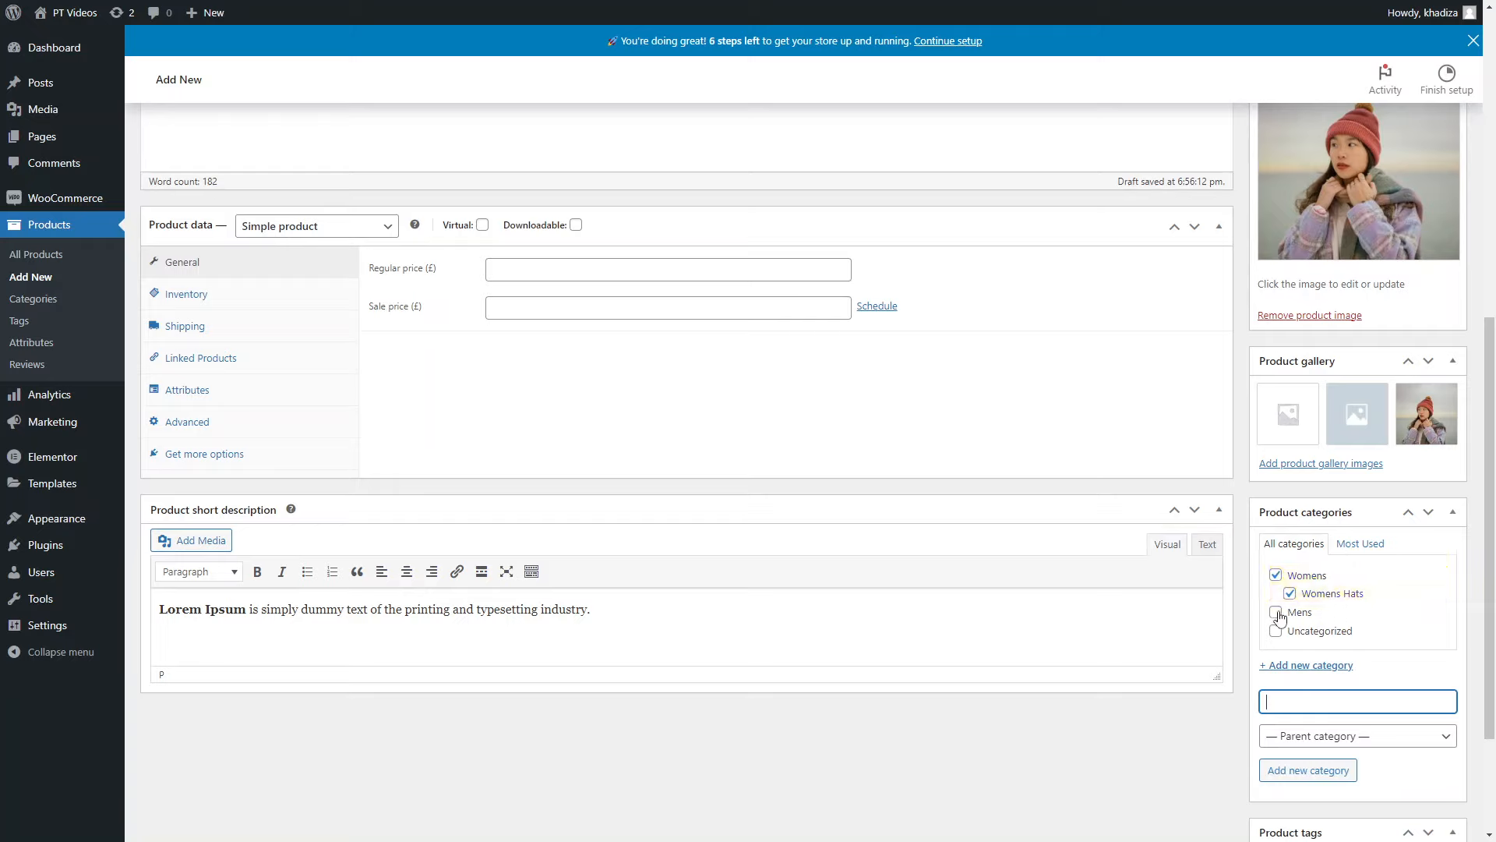
click(1314, 581)
click(1314, 581)
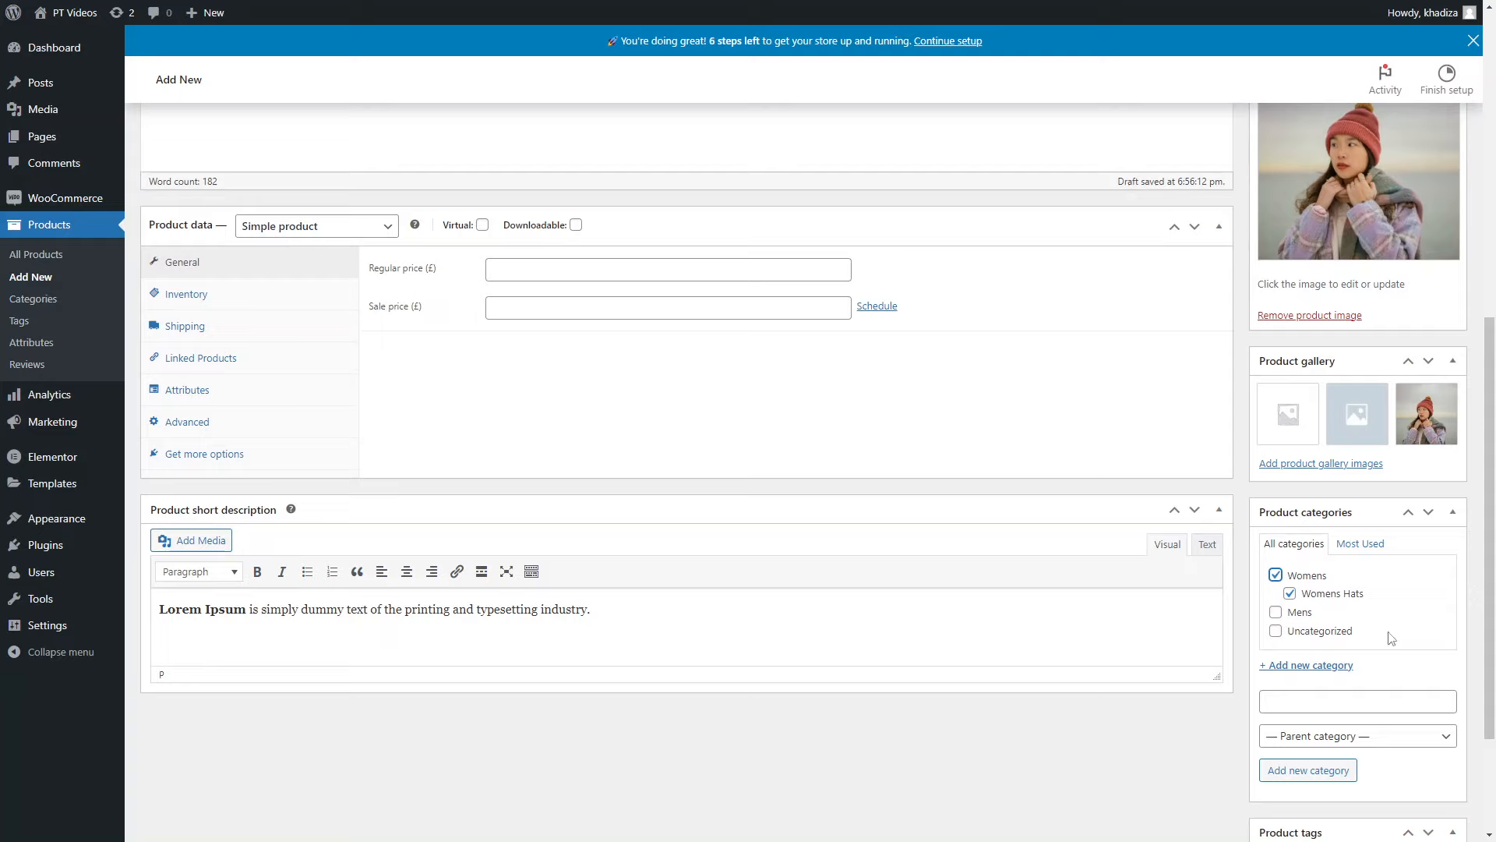
Step: Add the product tag Winter
scroll(1387, 635, down, 2)
scroll(1333, 628, down, 1)
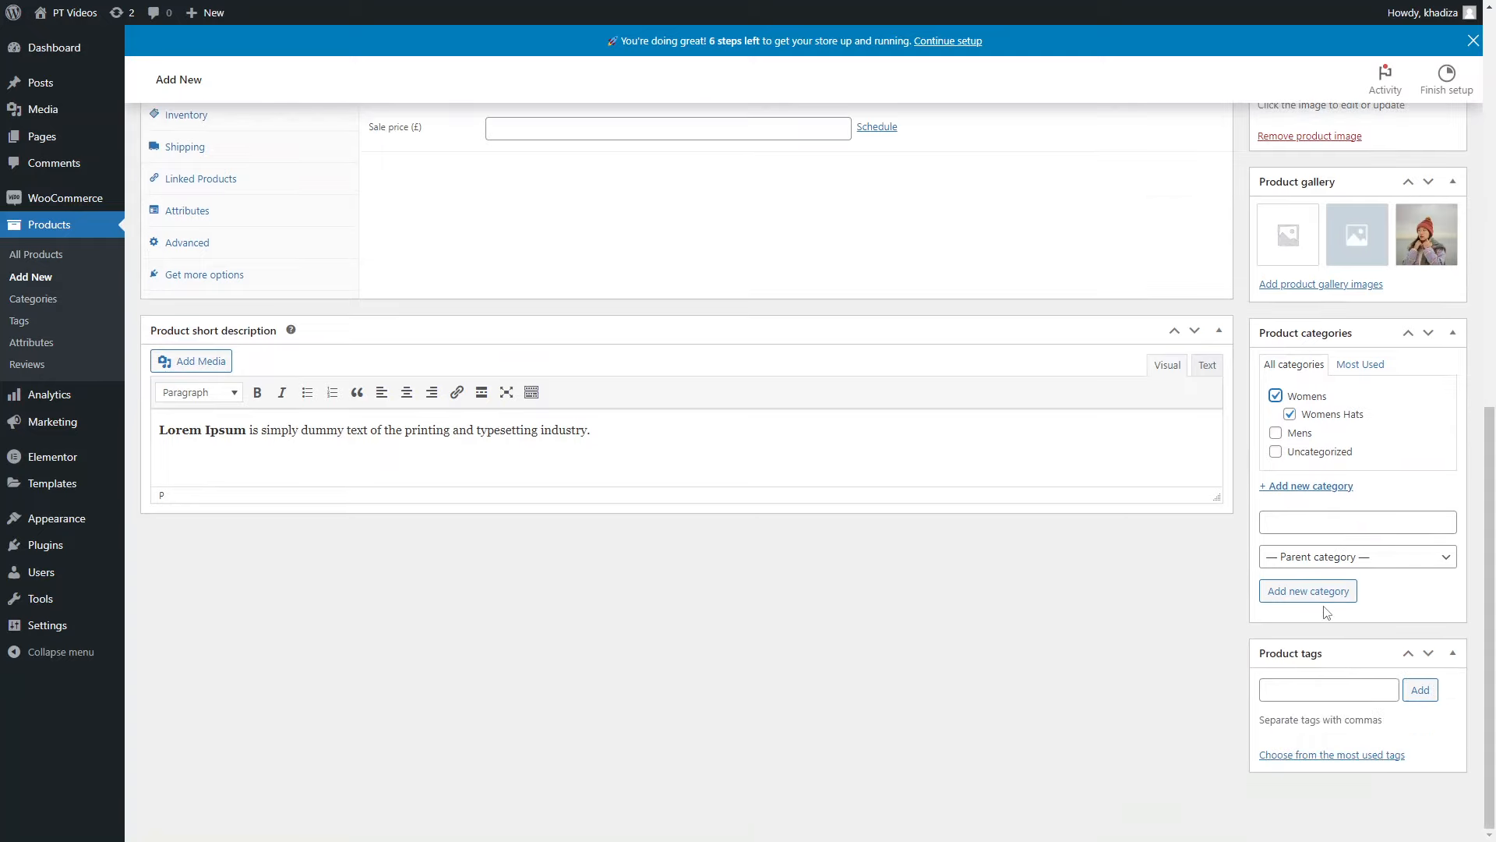
click(1333, 700)
text(Winter)
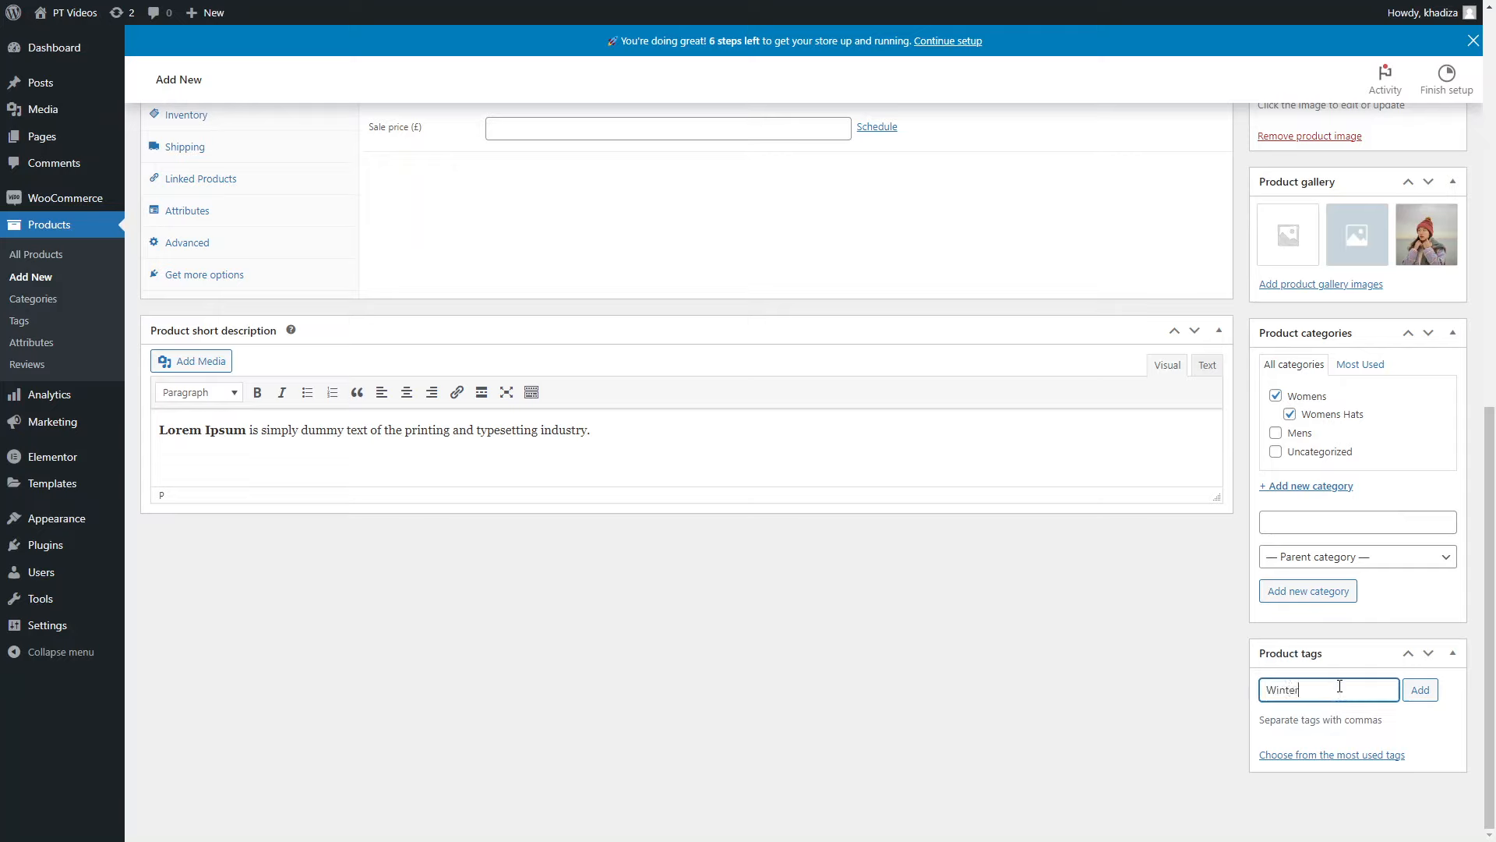
key(Return)
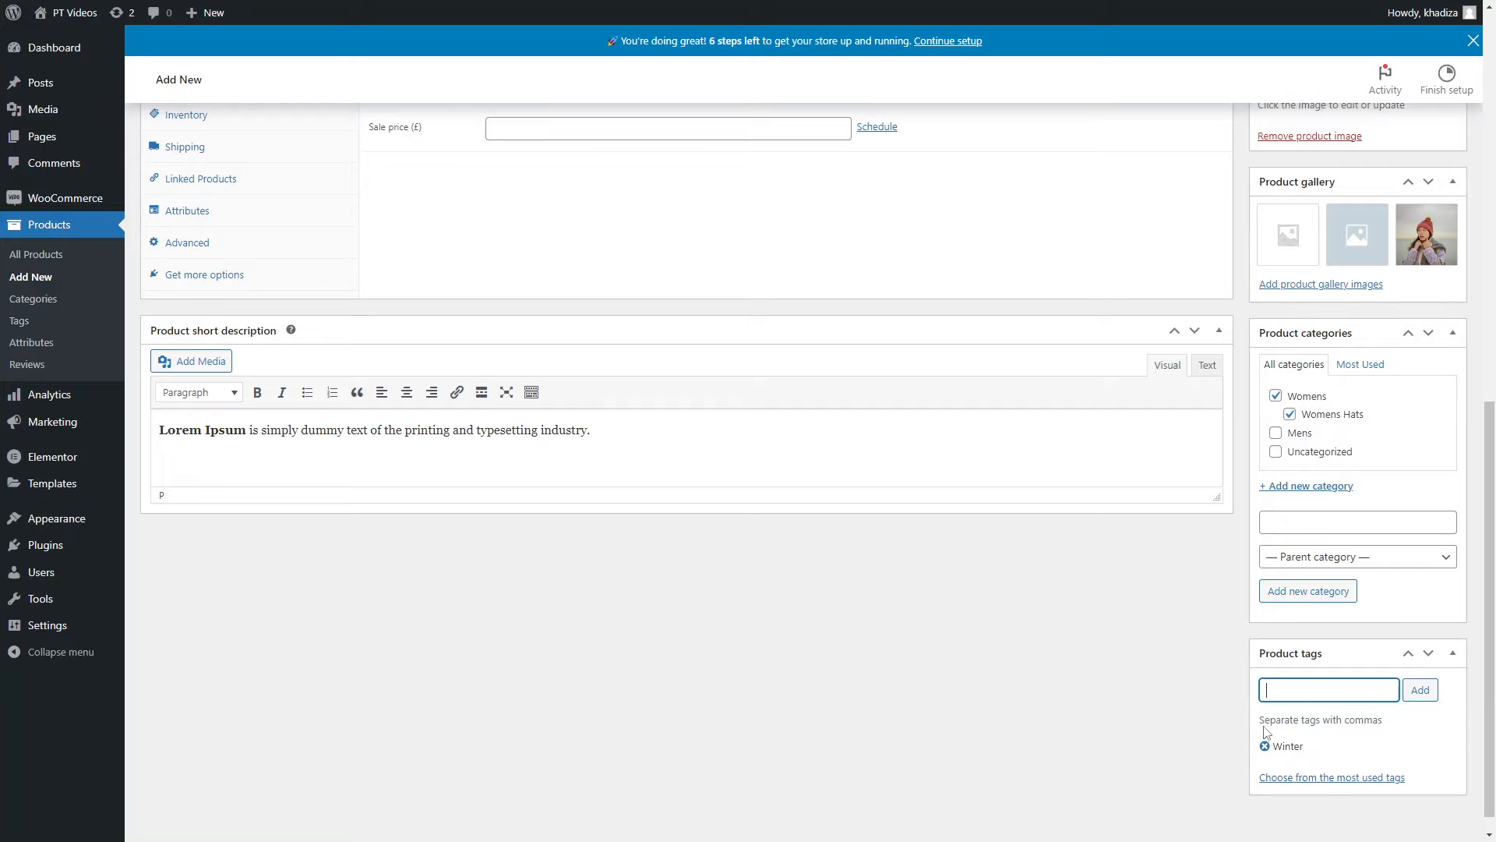
Step: Examine the product data section and its product type choices, leaving Simple product selected
scroll(1229, 698, up, 5)
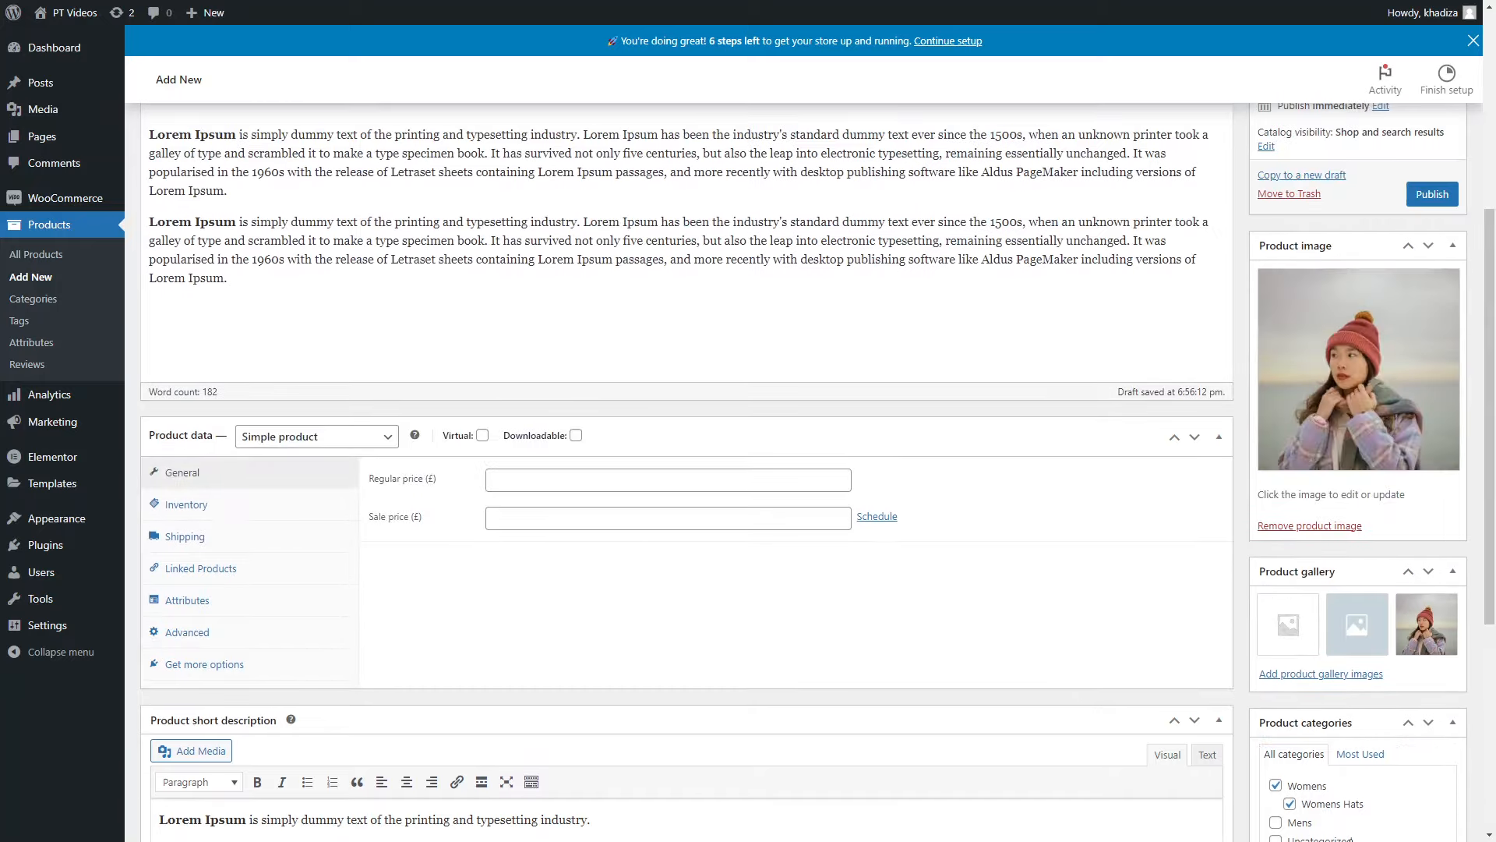
scroll(766, 435, down, 3)
scroll(767, 436, up, 3)
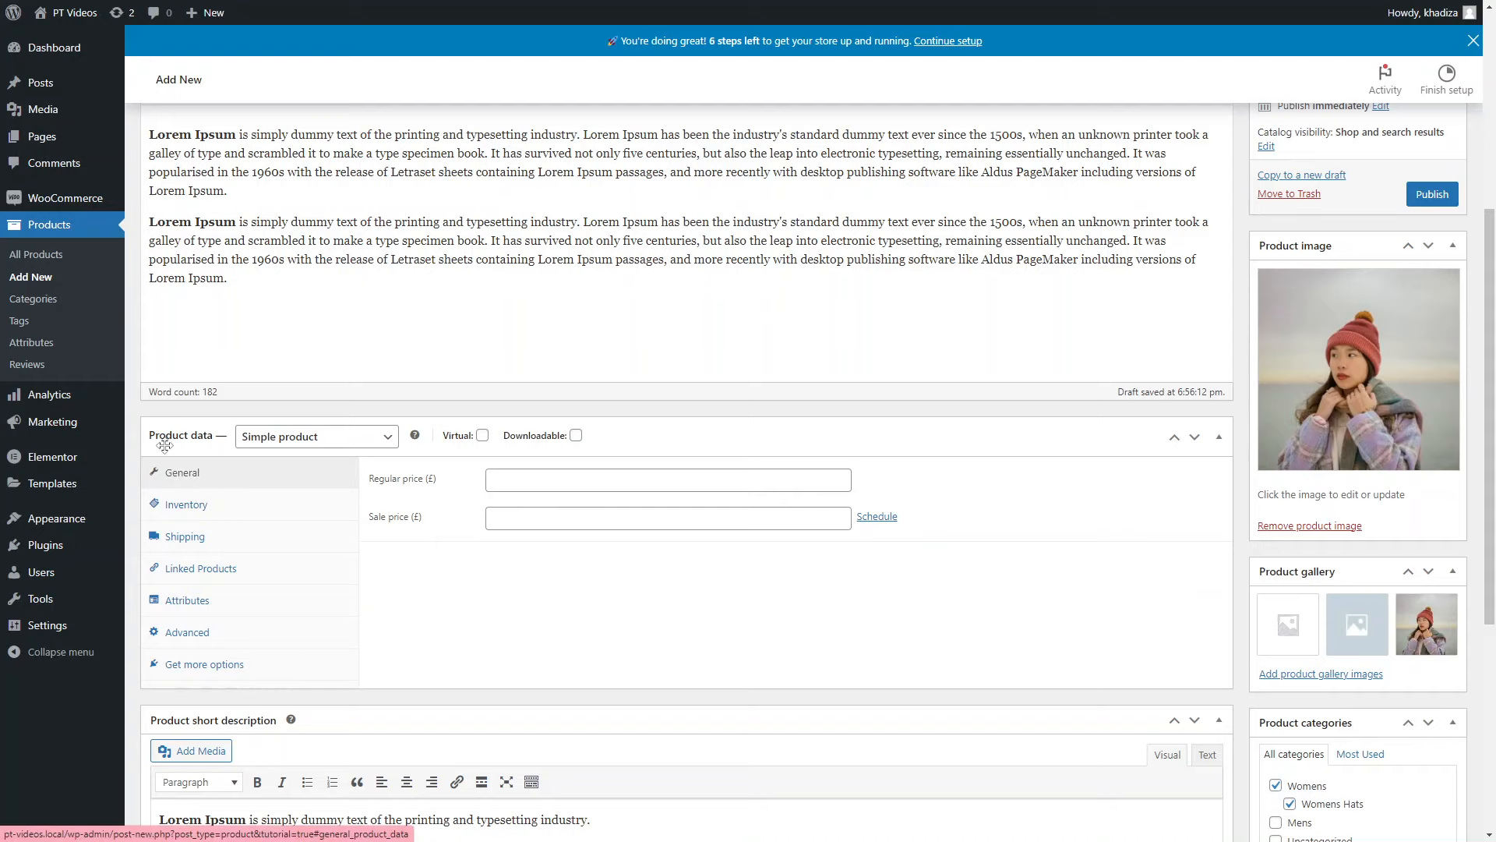
click(281, 441)
click(164, 438)
click(300, 442)
click(668, 428)
click(664, 435)
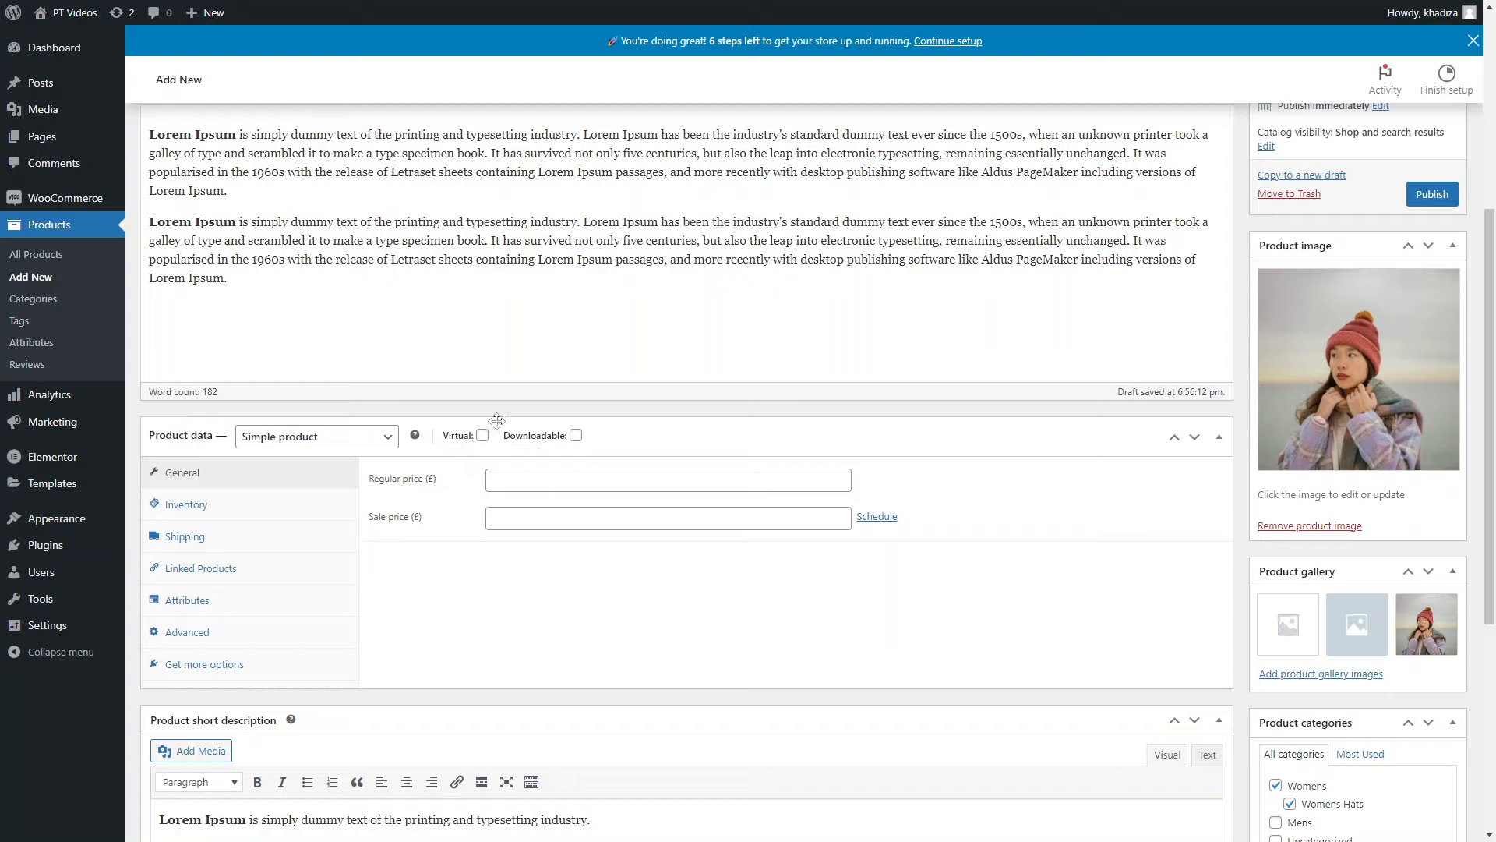
click(332, 438)
click(332, 438)
Step: Set the product's regular price to 20.00 pounds
click(542, 478)
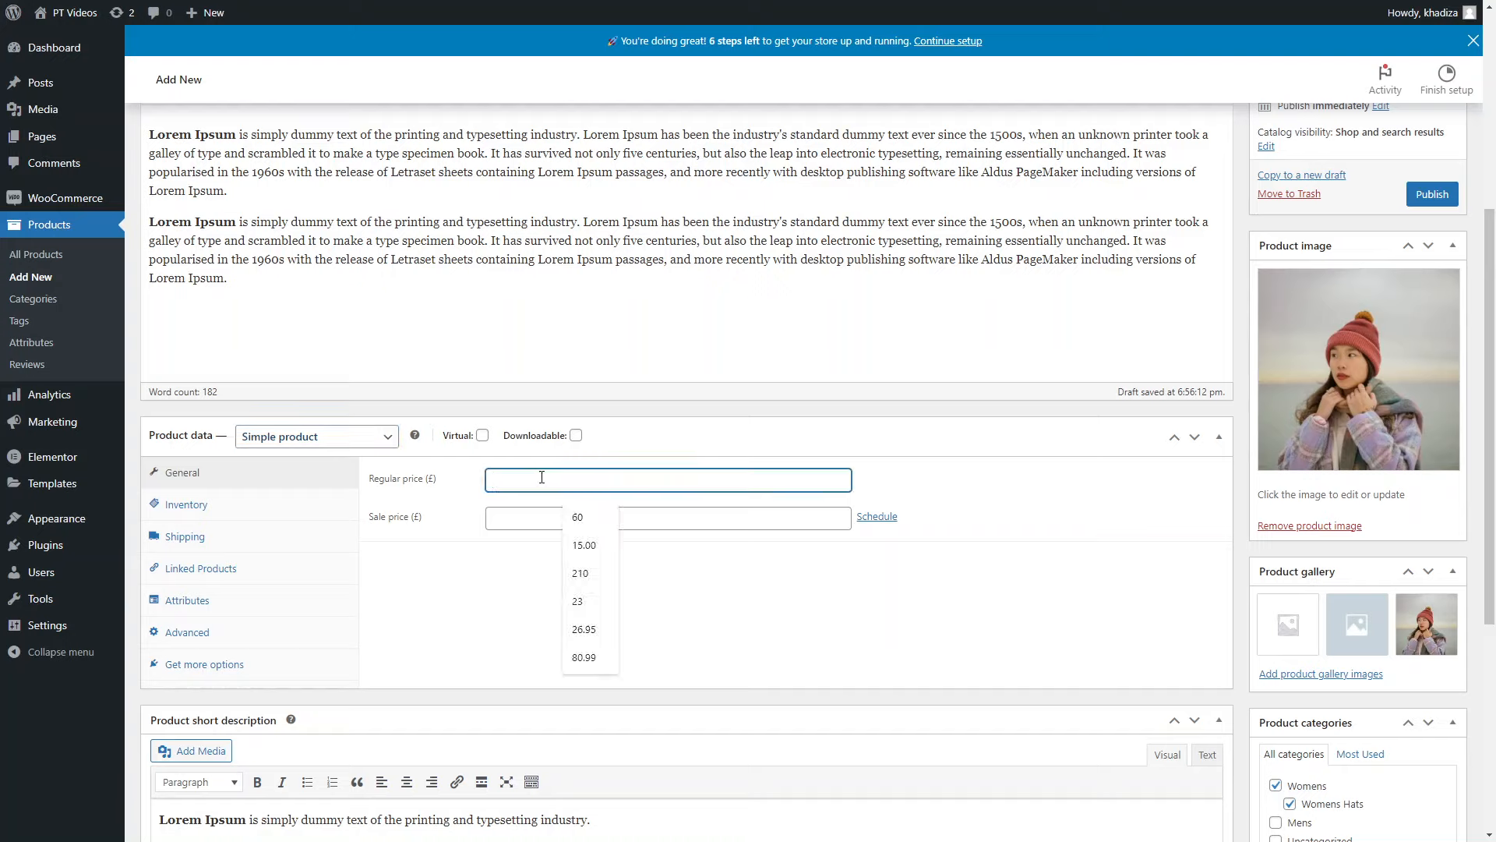
text(20)
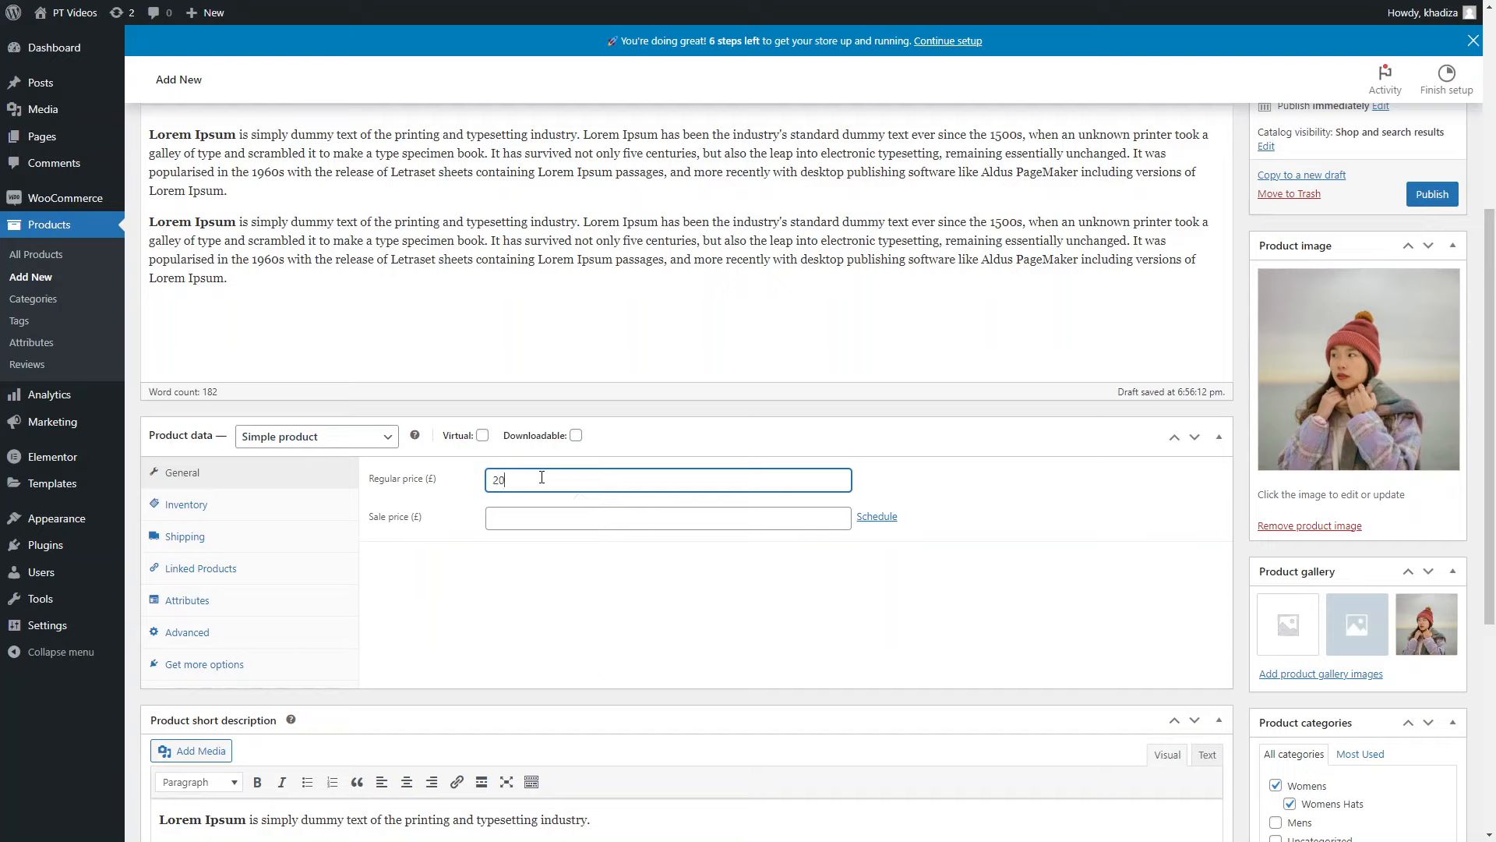
text(.00)
click(532, 583)
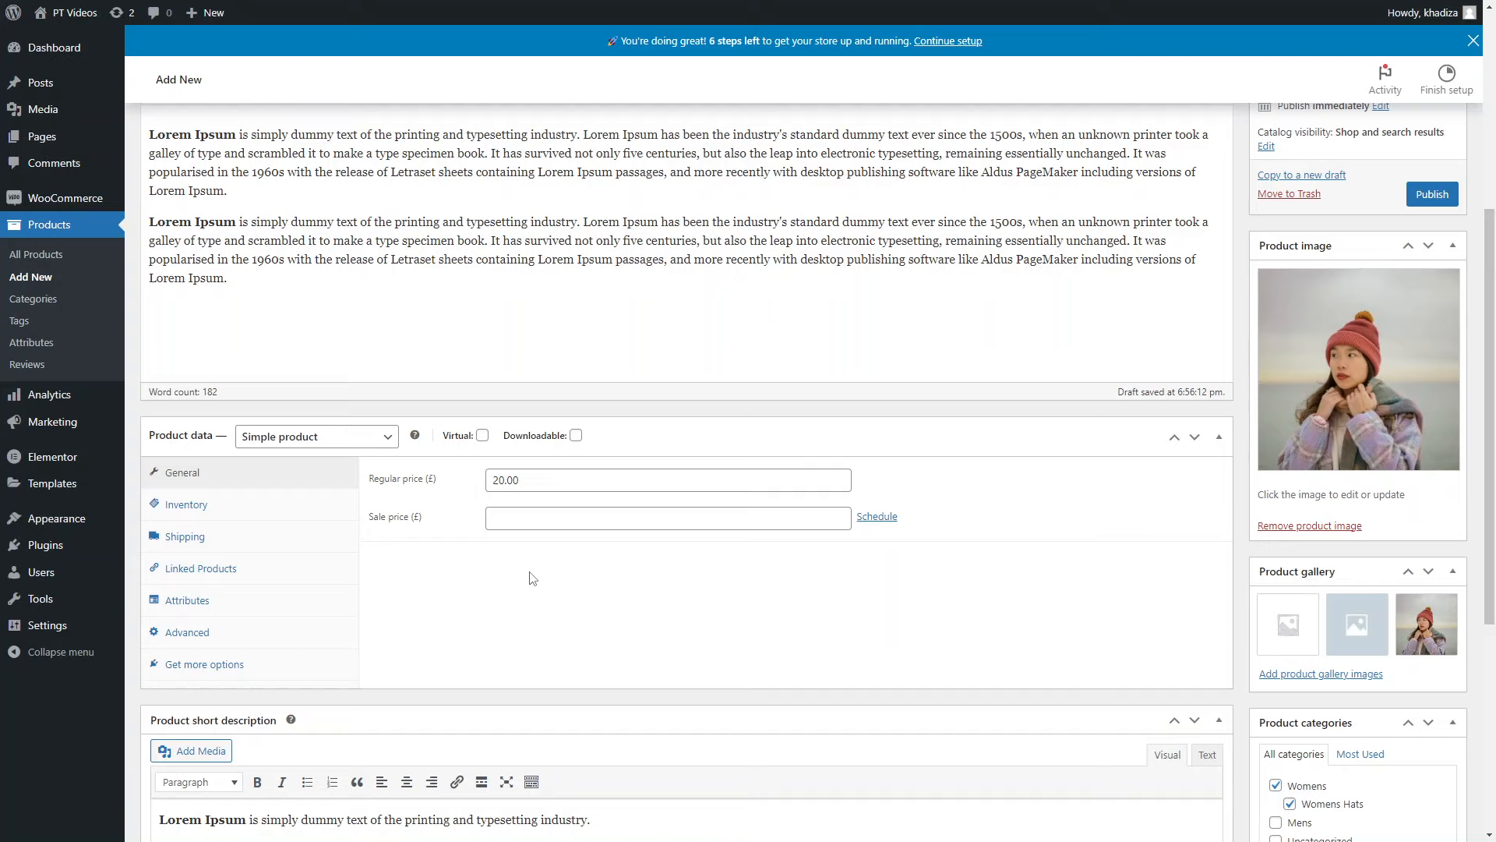
Step: Set the product's sale price to 18.00 pounds
click(547, 530)
text(18)
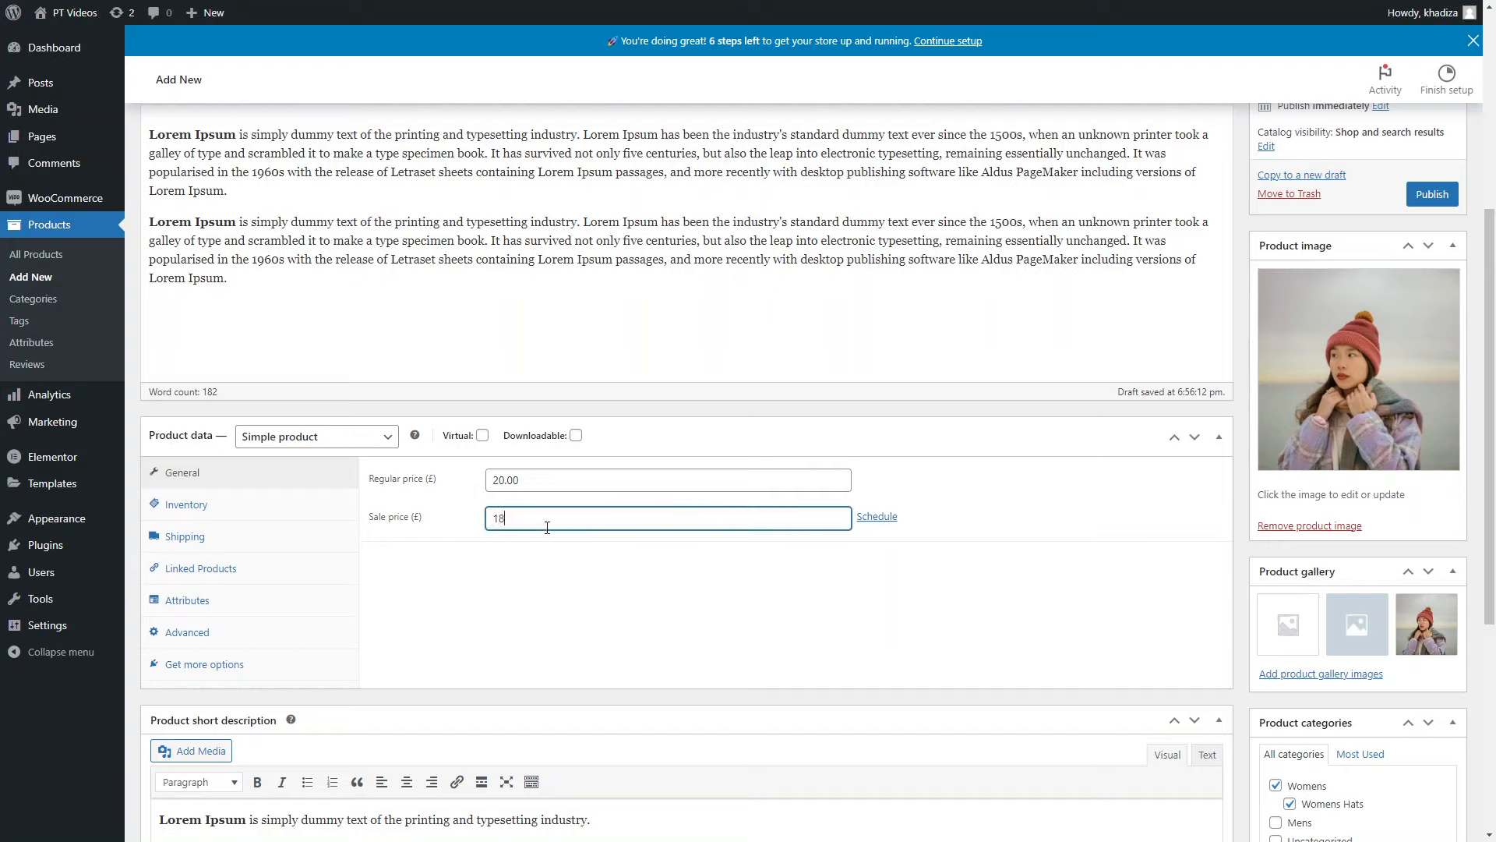
click(549, 577)
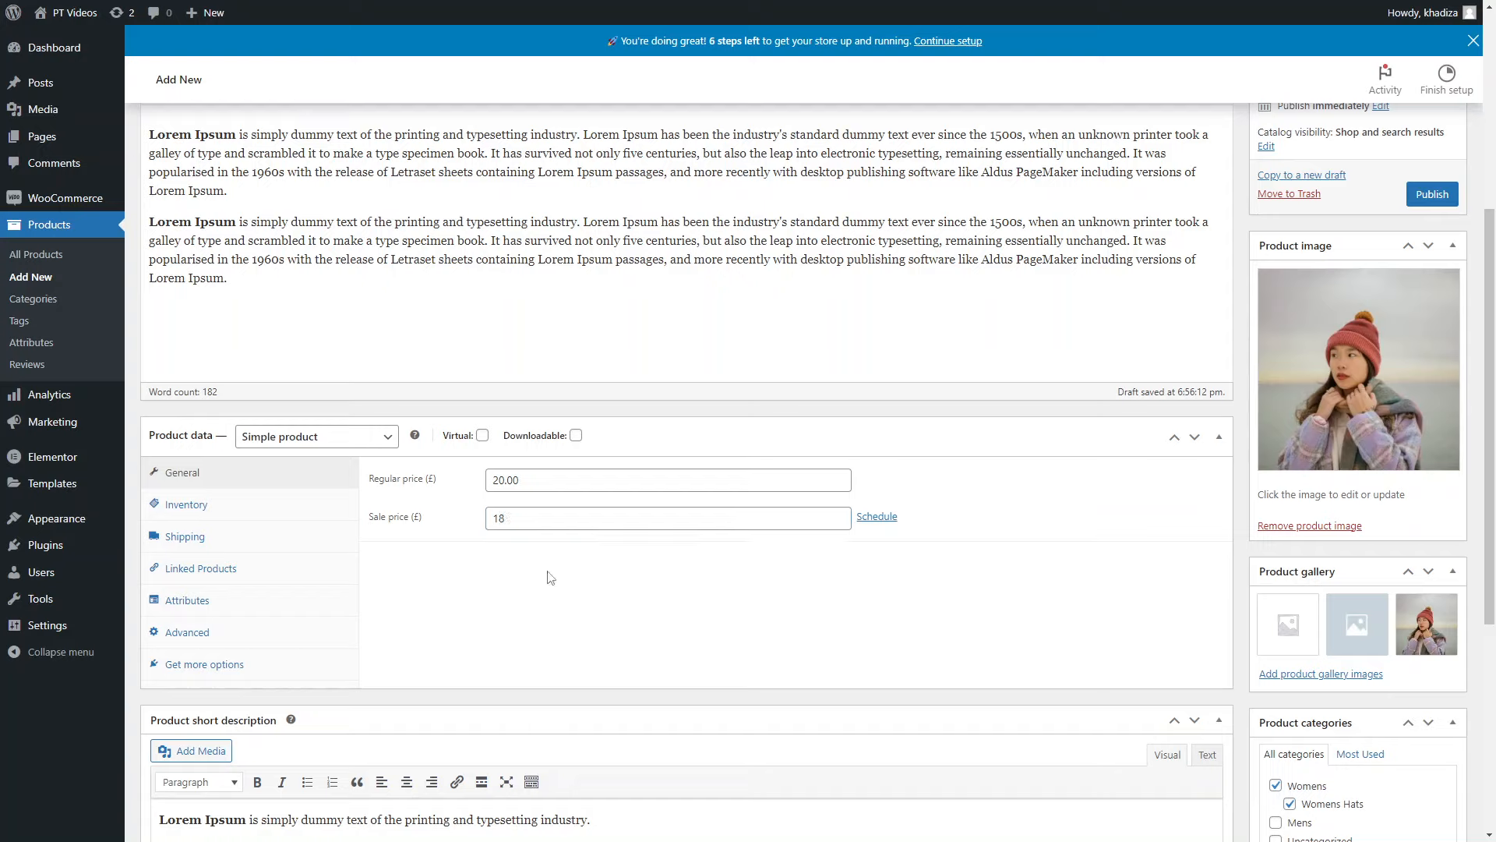
click(521, 518)
text(.)
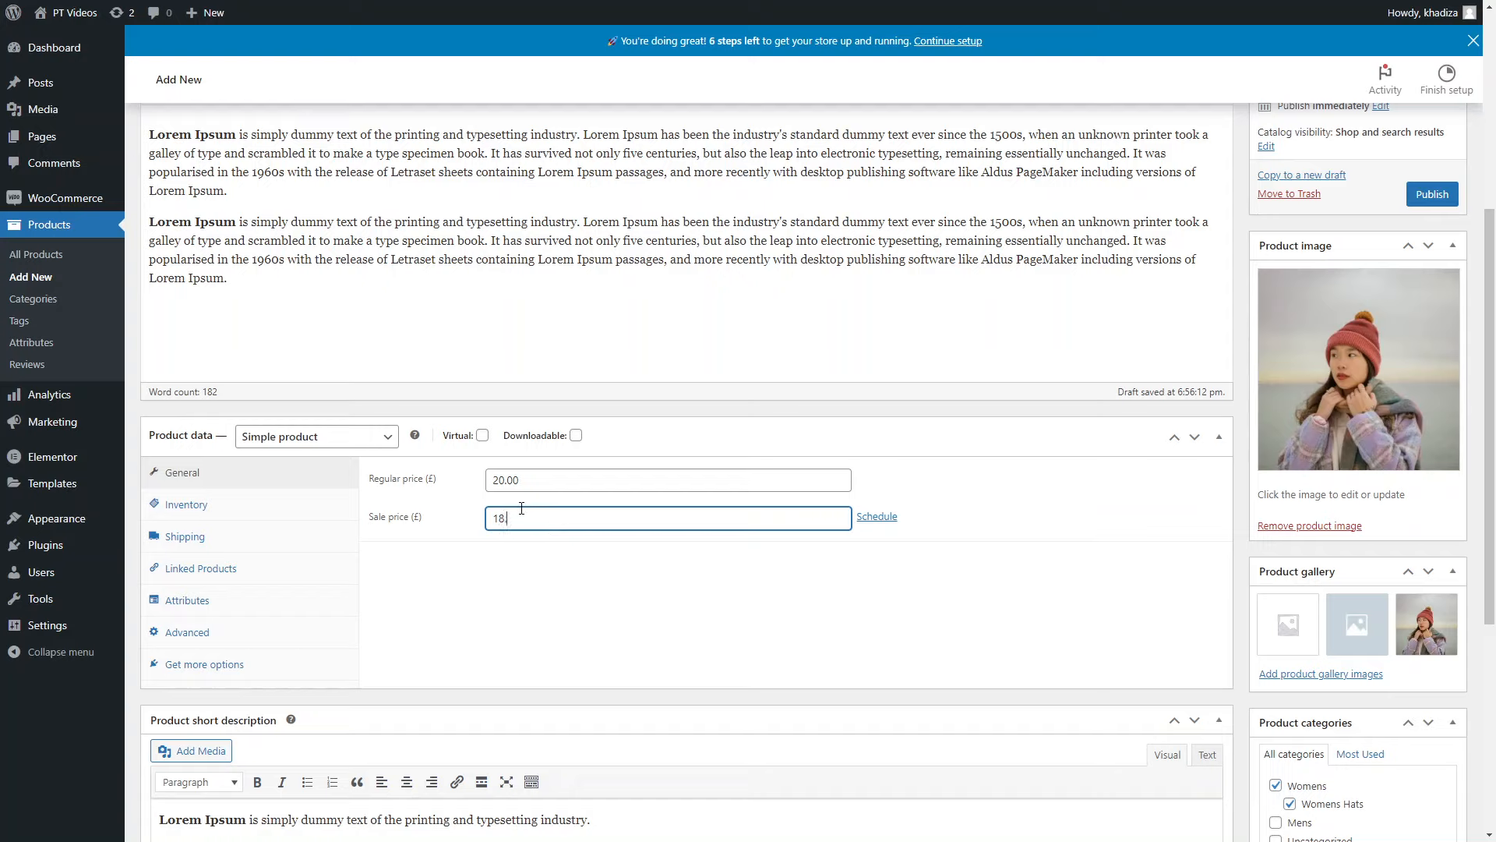
text(00)
click(579, 563)
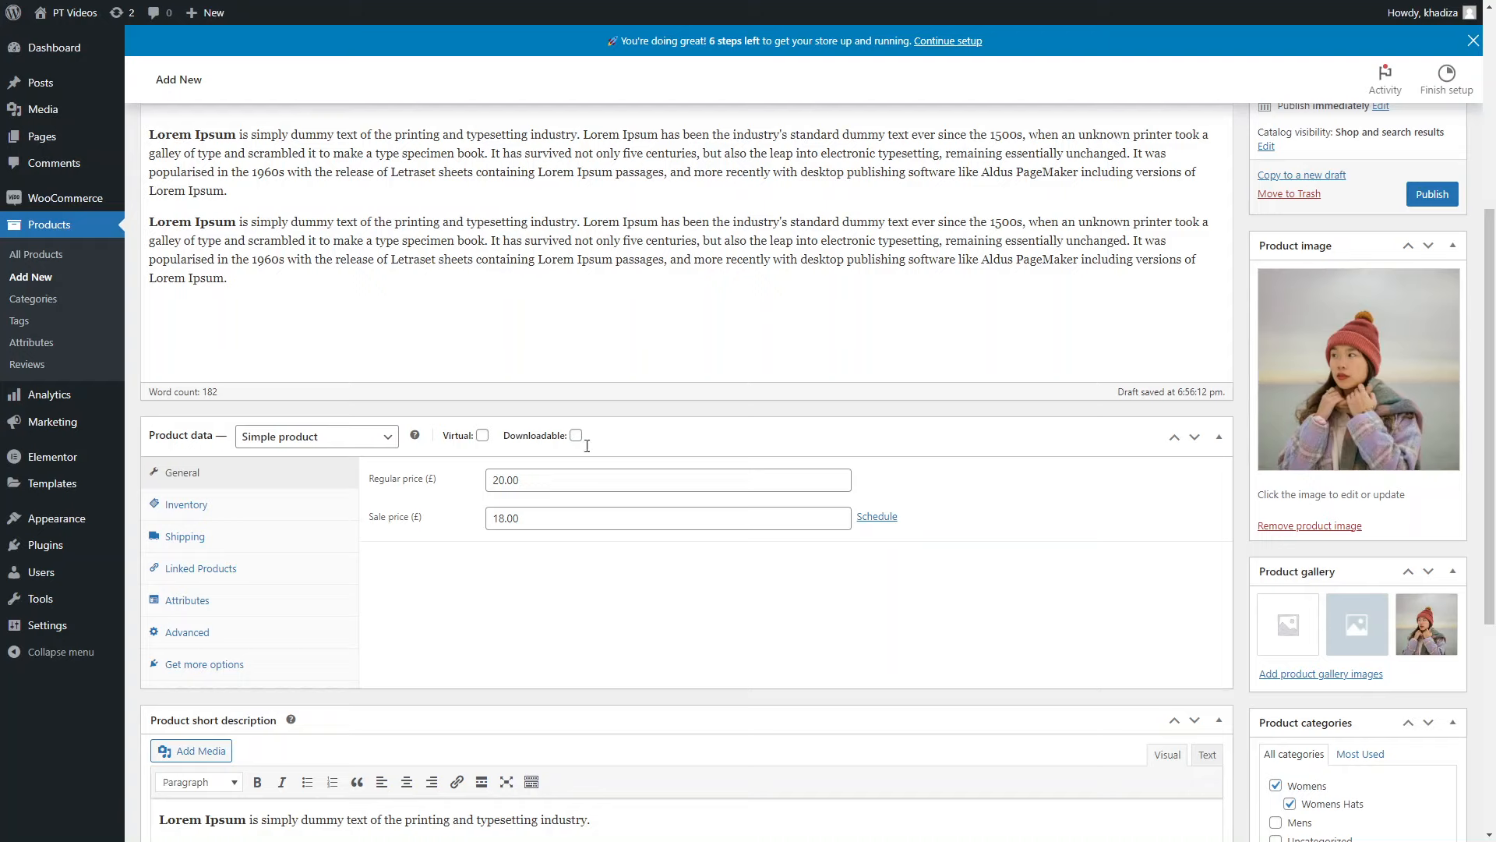
Step: Schedule the sale price from 2022-12-09 to 2022-12-23 and cancel that schedule again
click(877, 516)
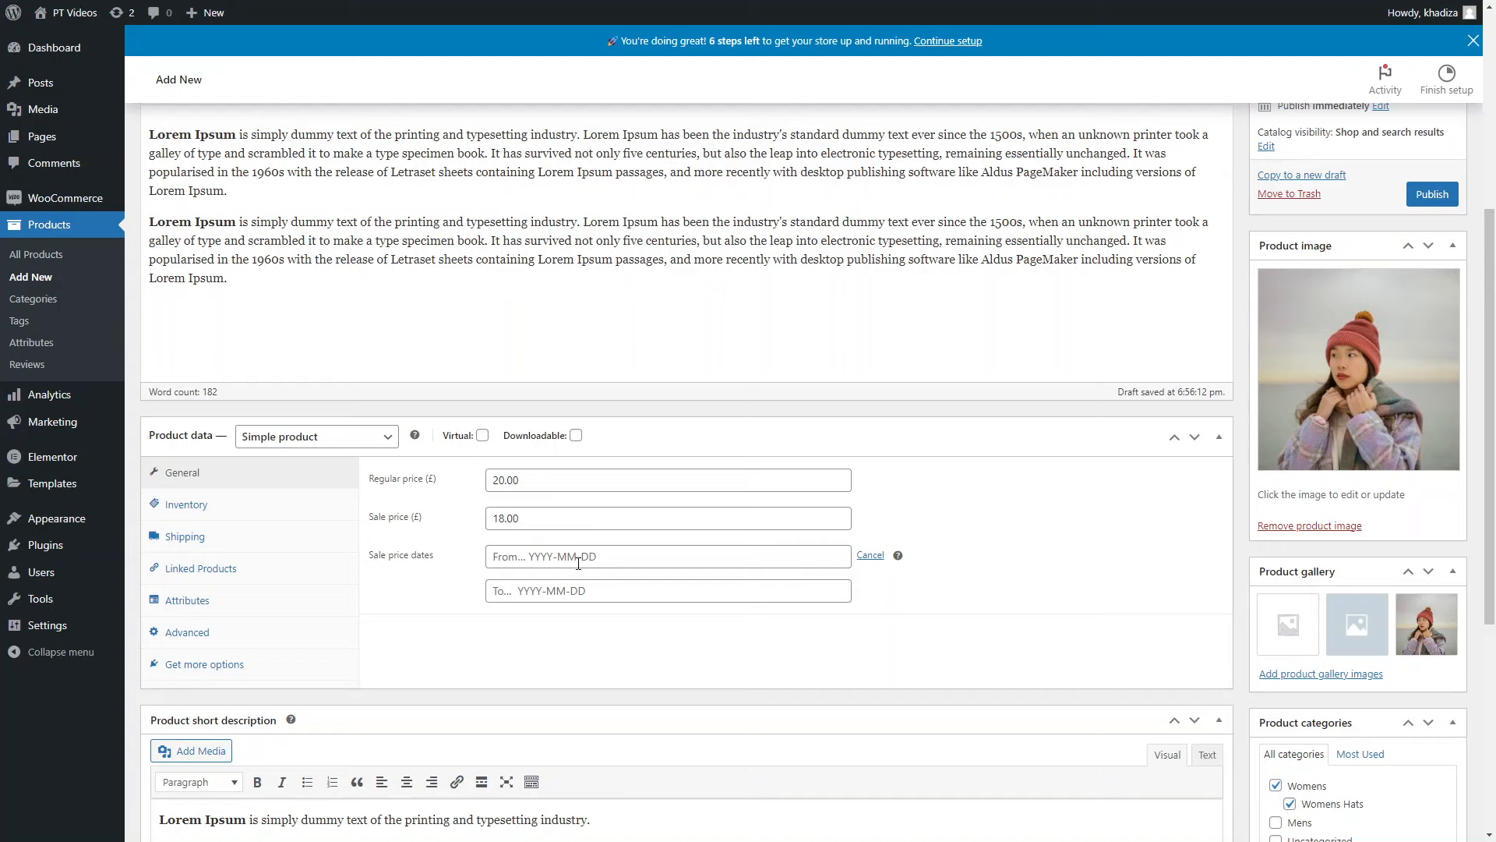
click(608, 556)
click(617, 658)
click(628, 594)
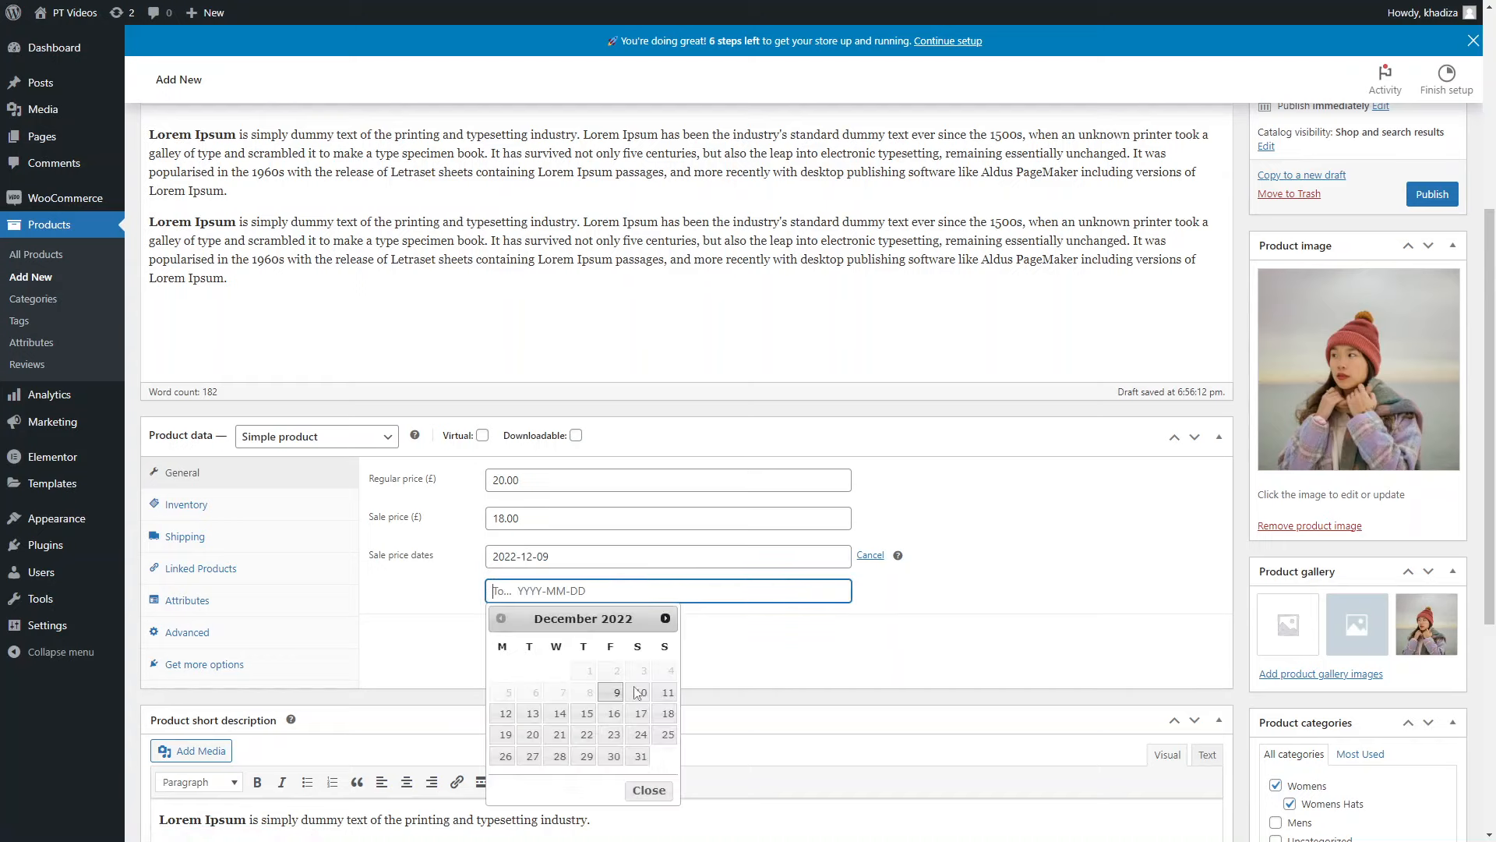
click(615, 735)
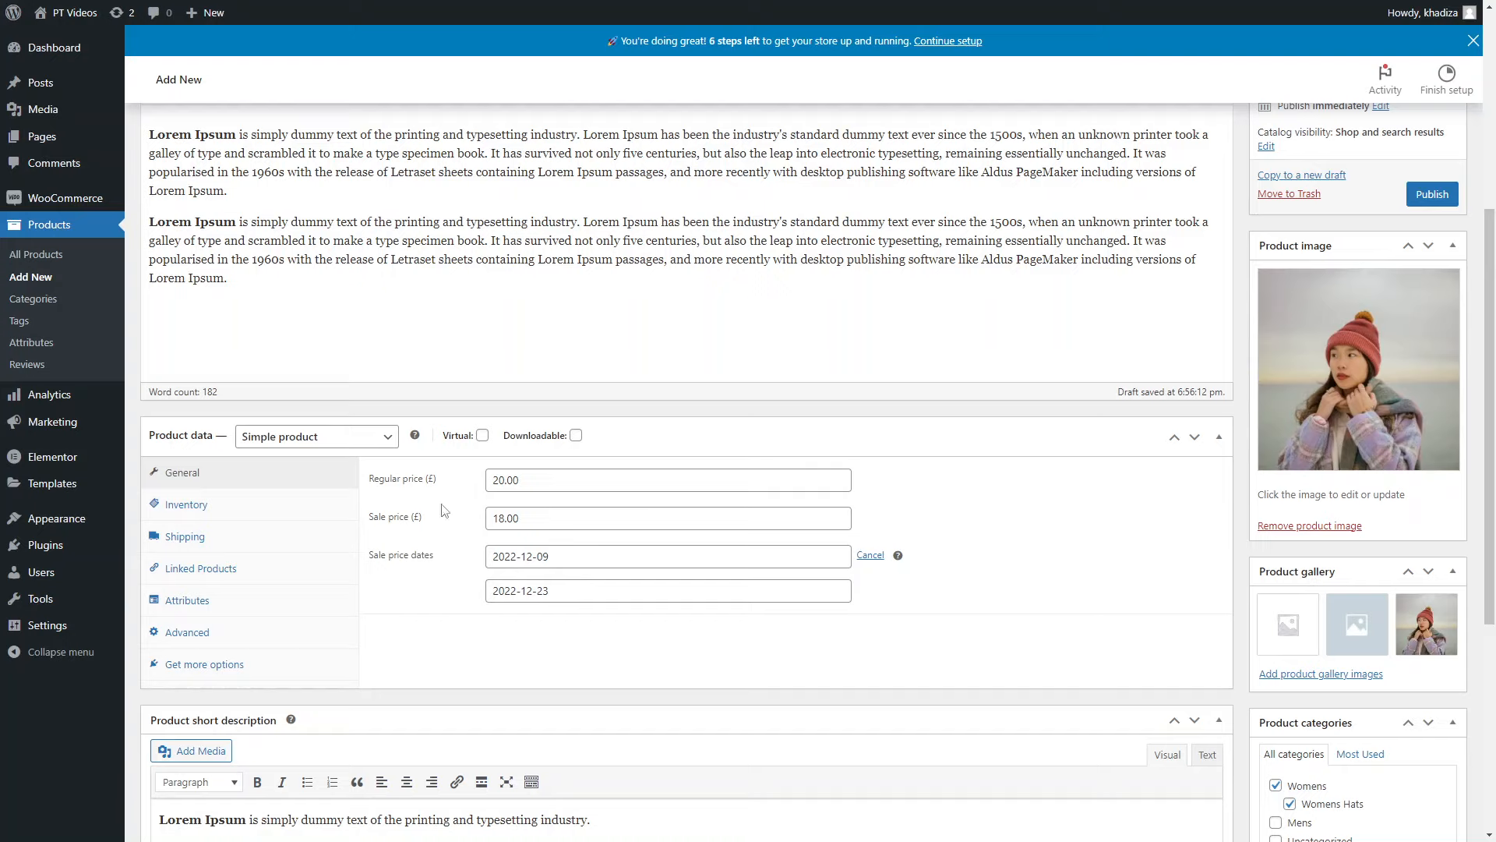
click(870, 556)
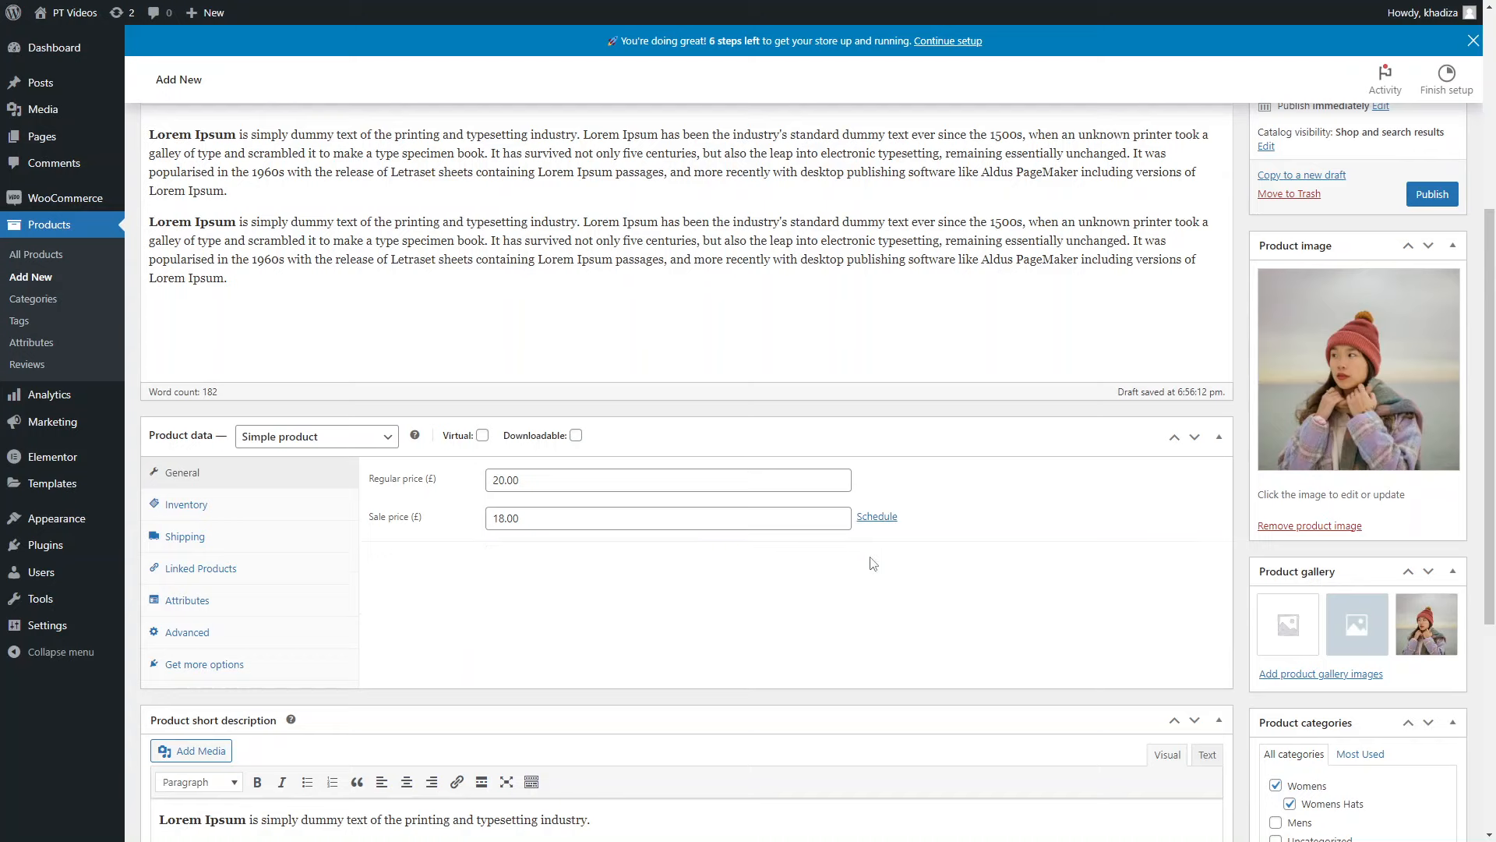
Step: Enable stock level management in the product's inventory settings and set the stock quantity to 50
click(325, 514)
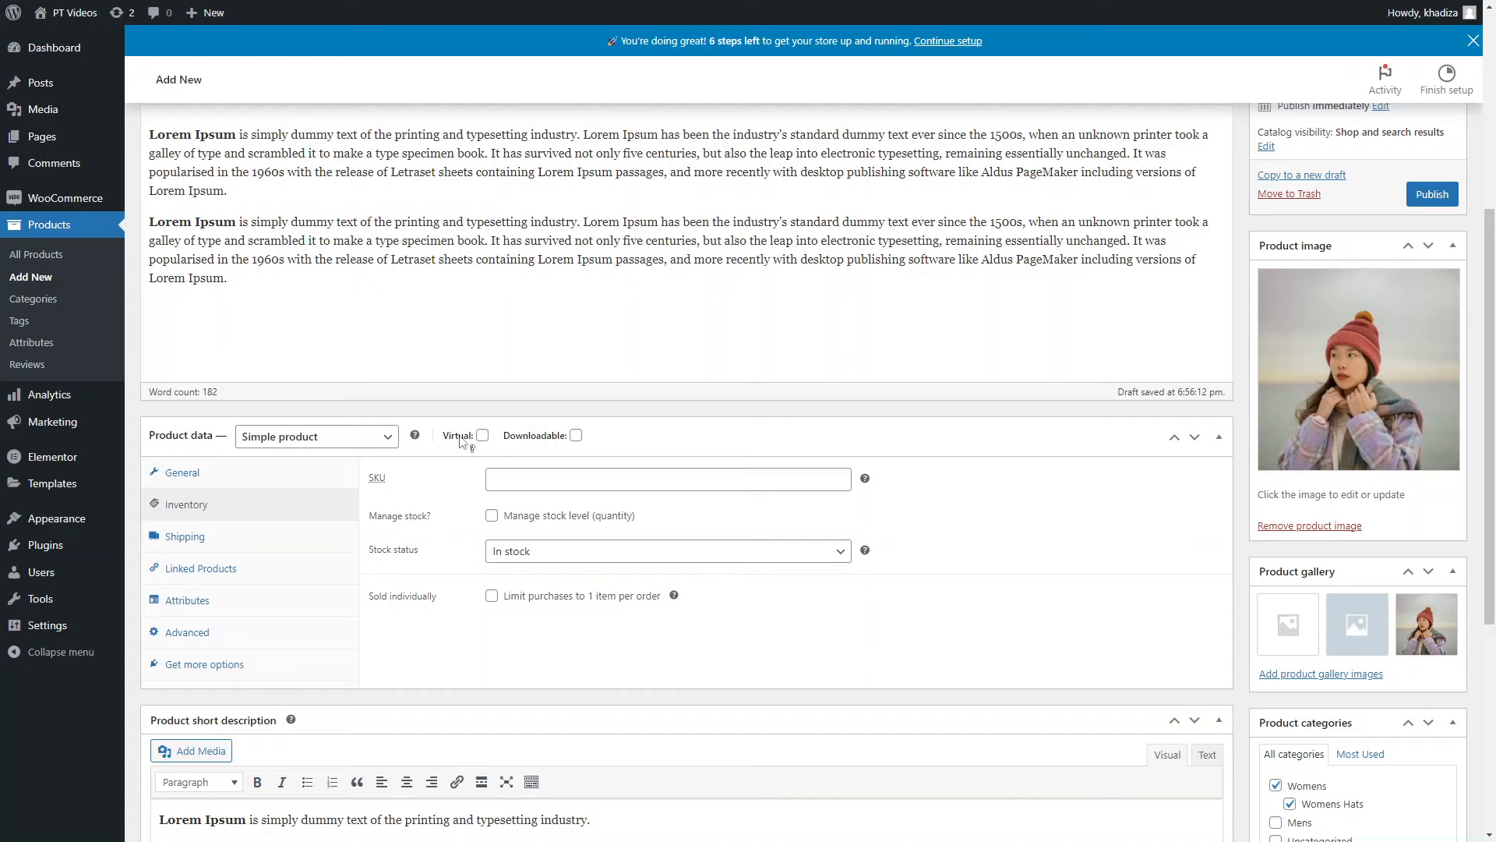
click(520, 480)
click(444, 515)
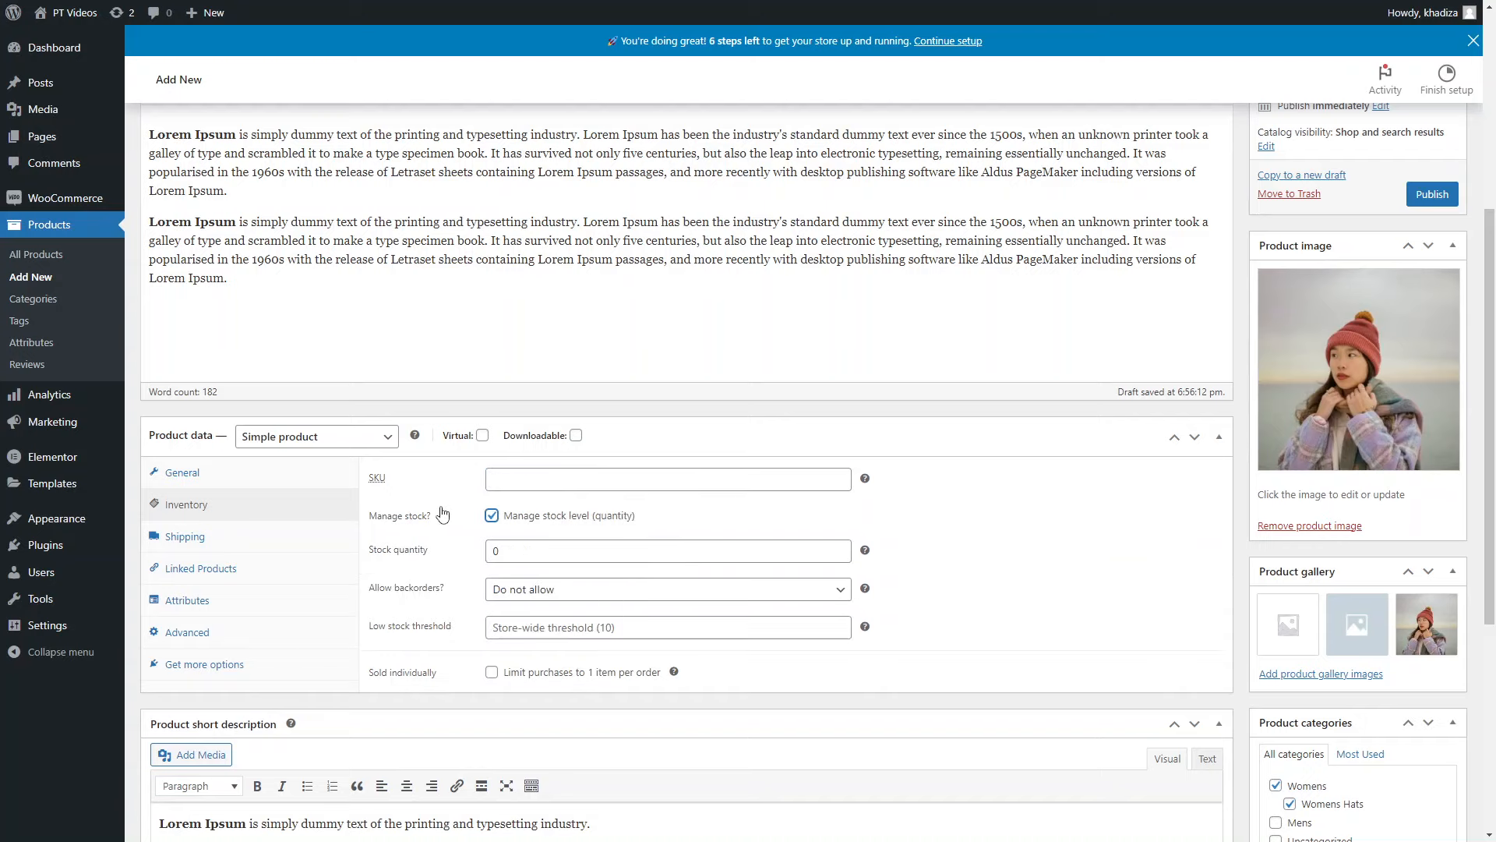
click(492, 516)
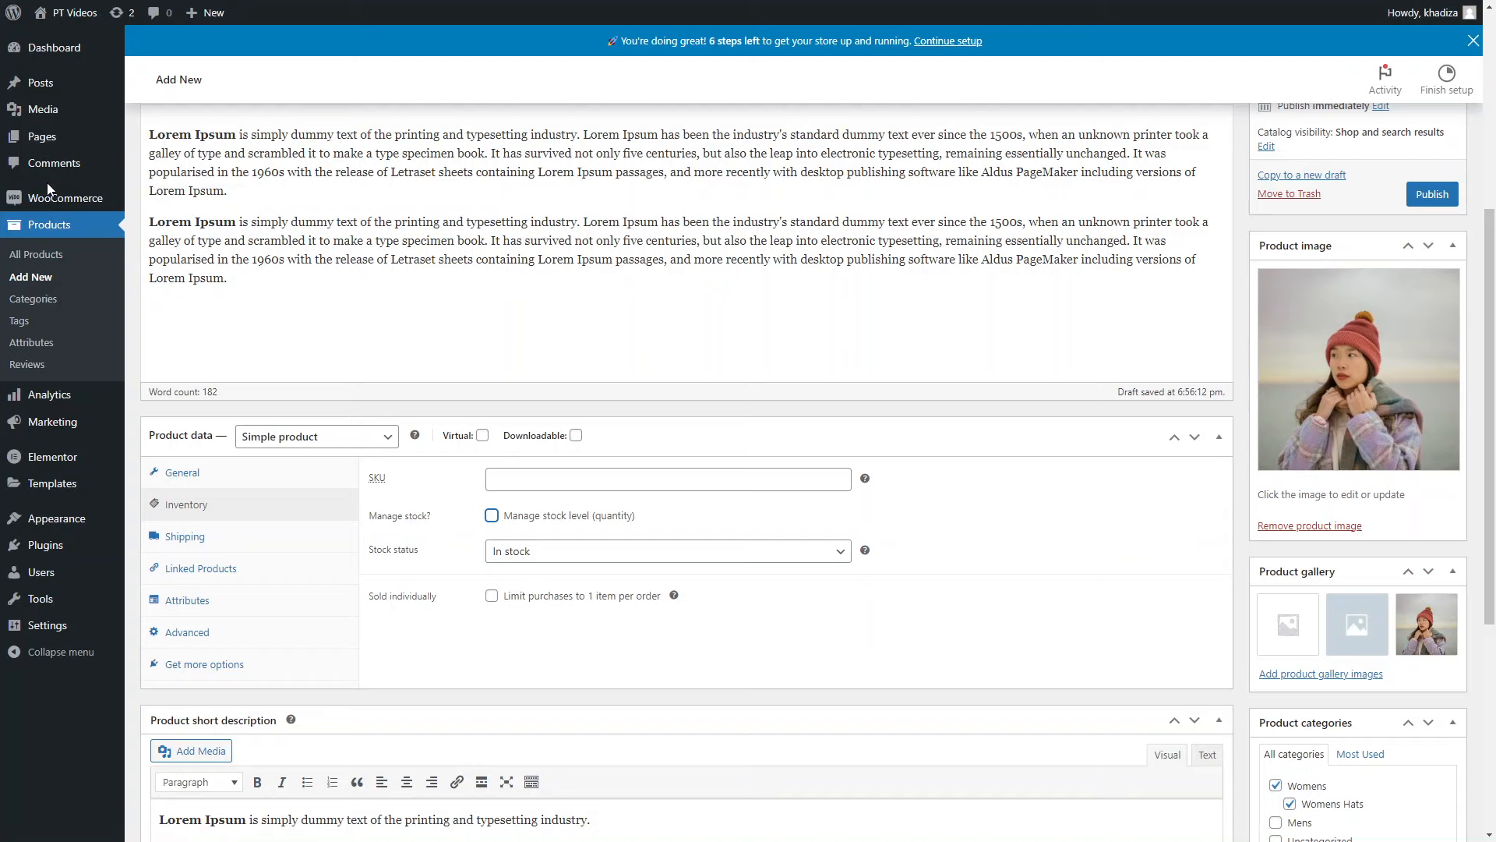
click(492, 517)
click(492, 518)
click(492, 516)
key(Tab)
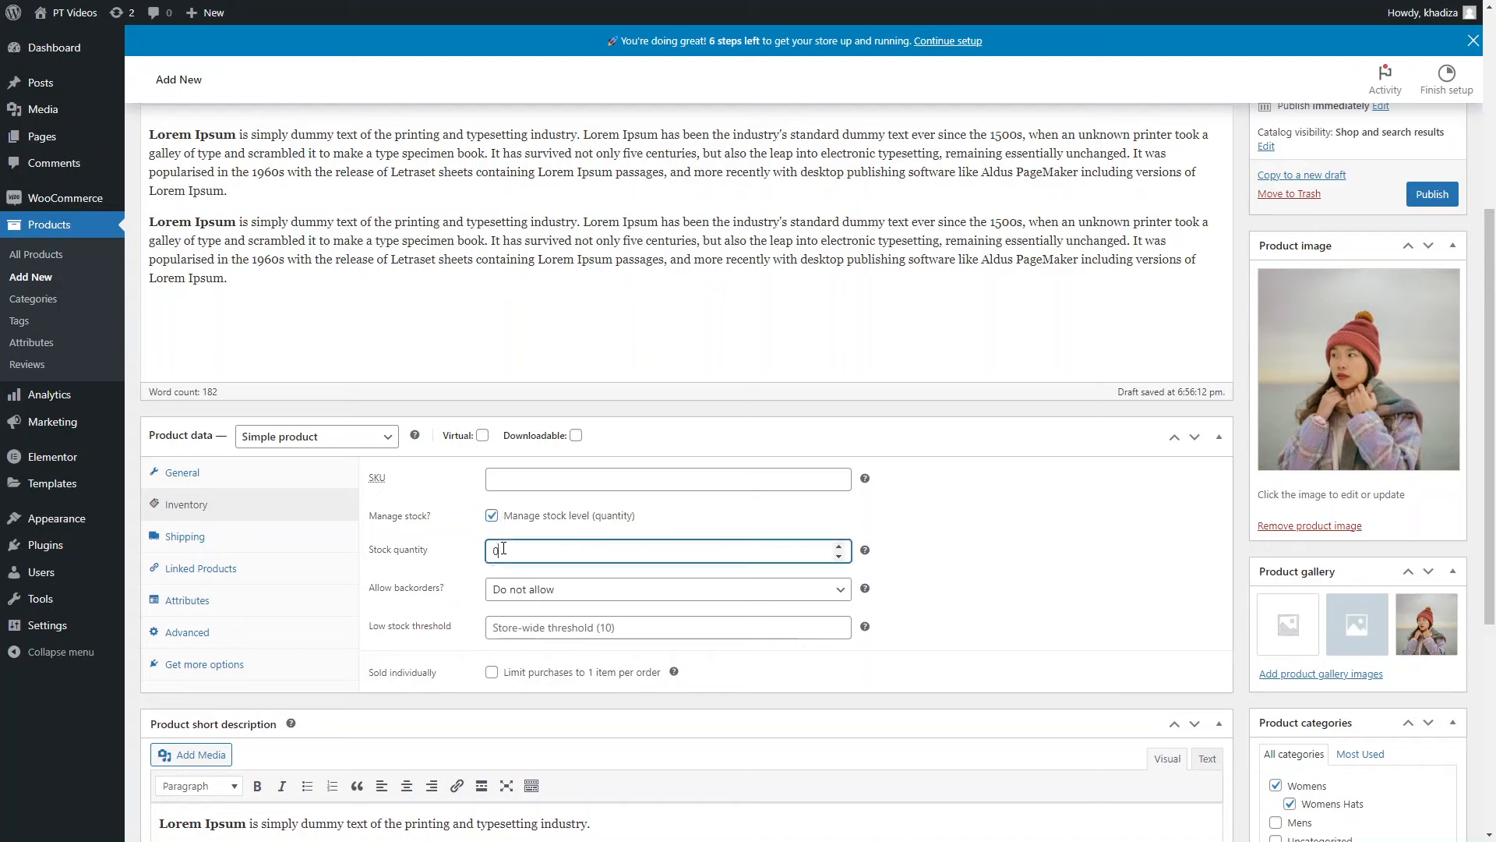
text(50)
Step: Try the Allow option for backorders and set backorders back to Do not allow
click(539, 600)
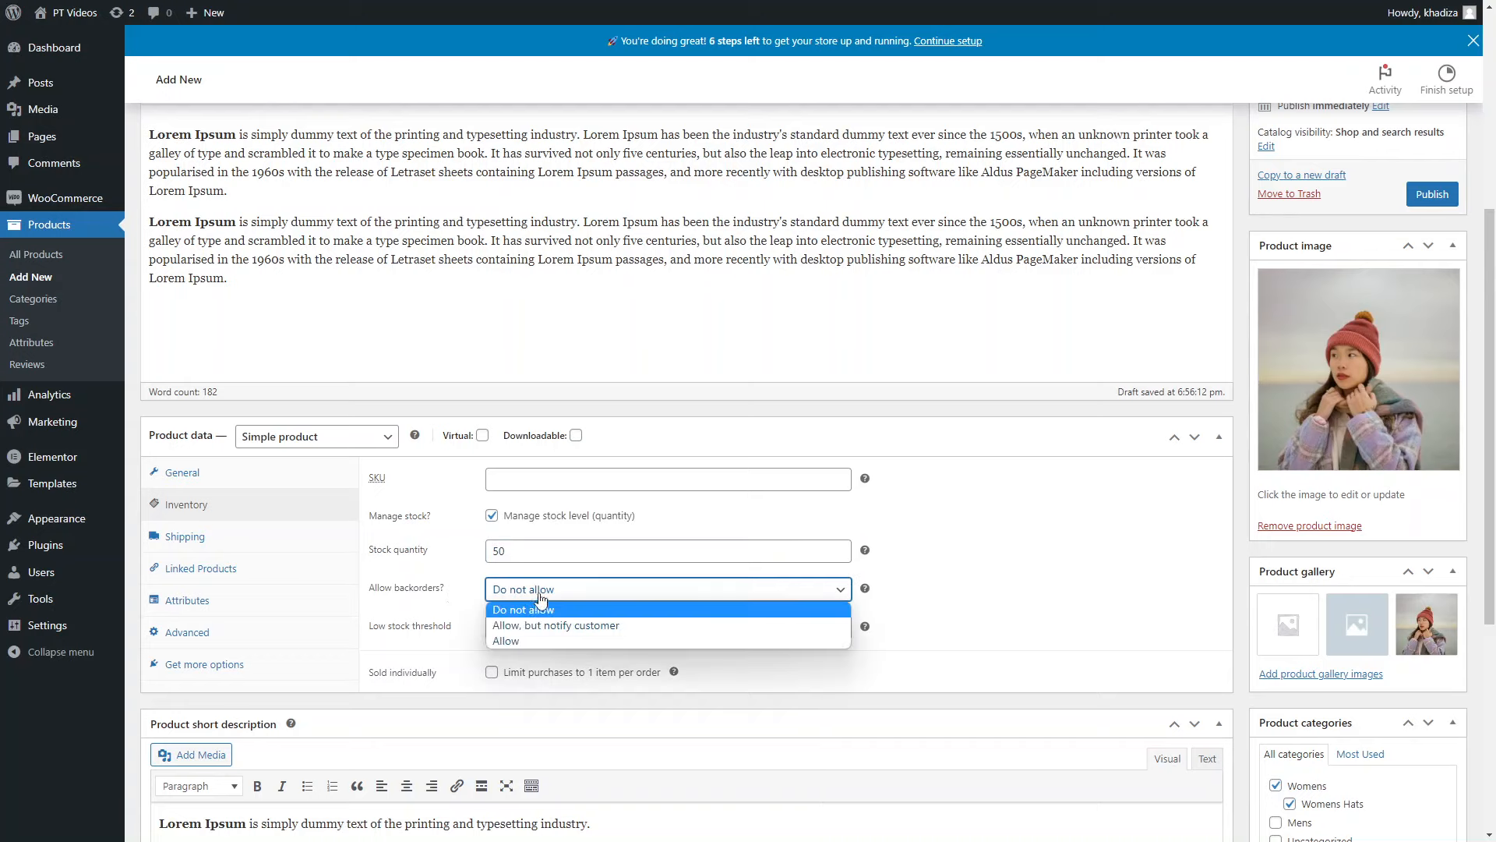
click(541, 600)
click(592, 590)
click(592, 640)
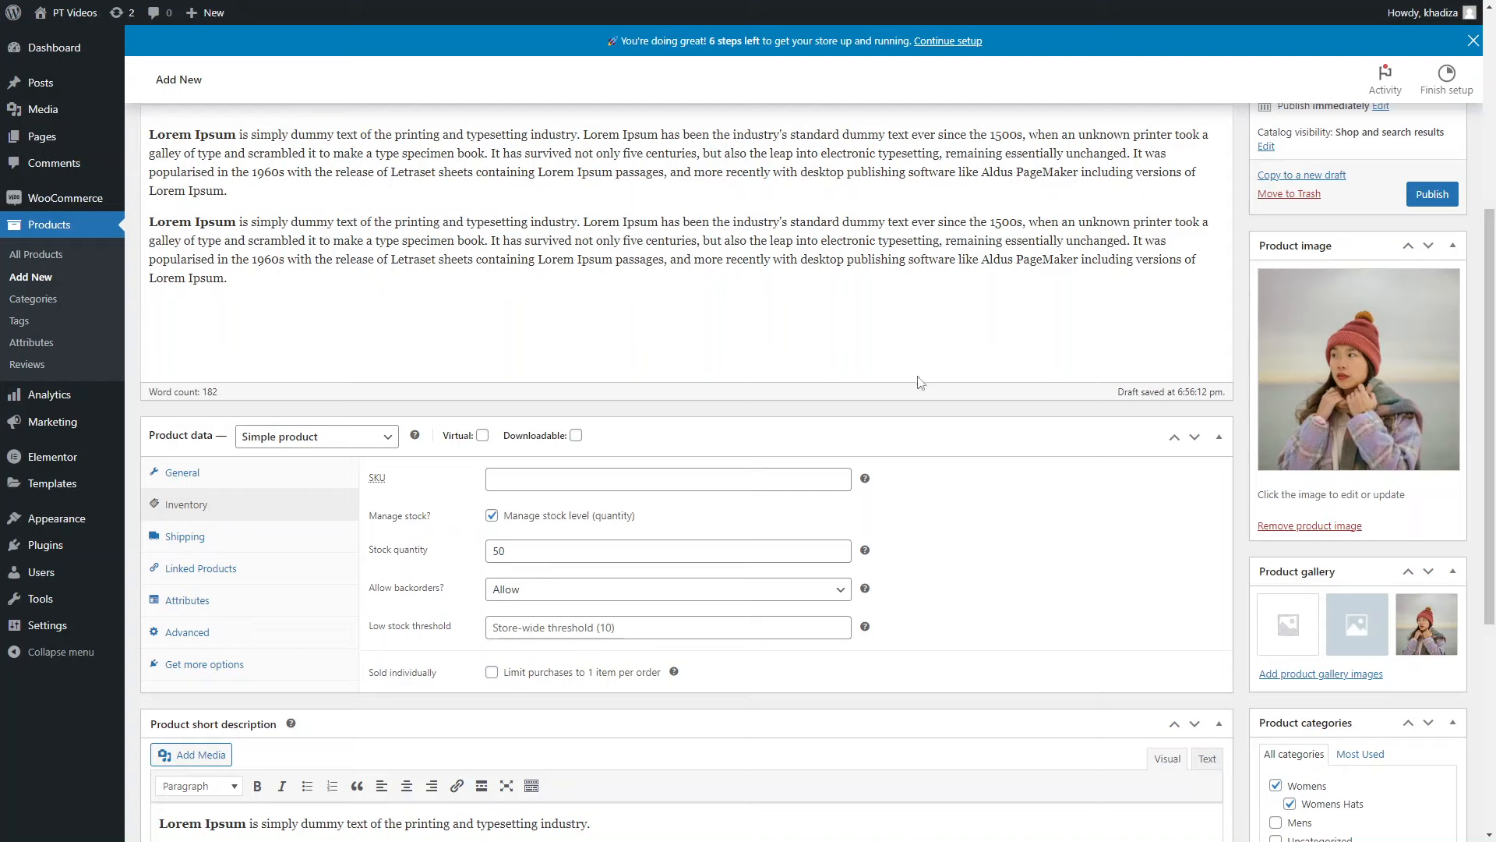
click(536, 590)
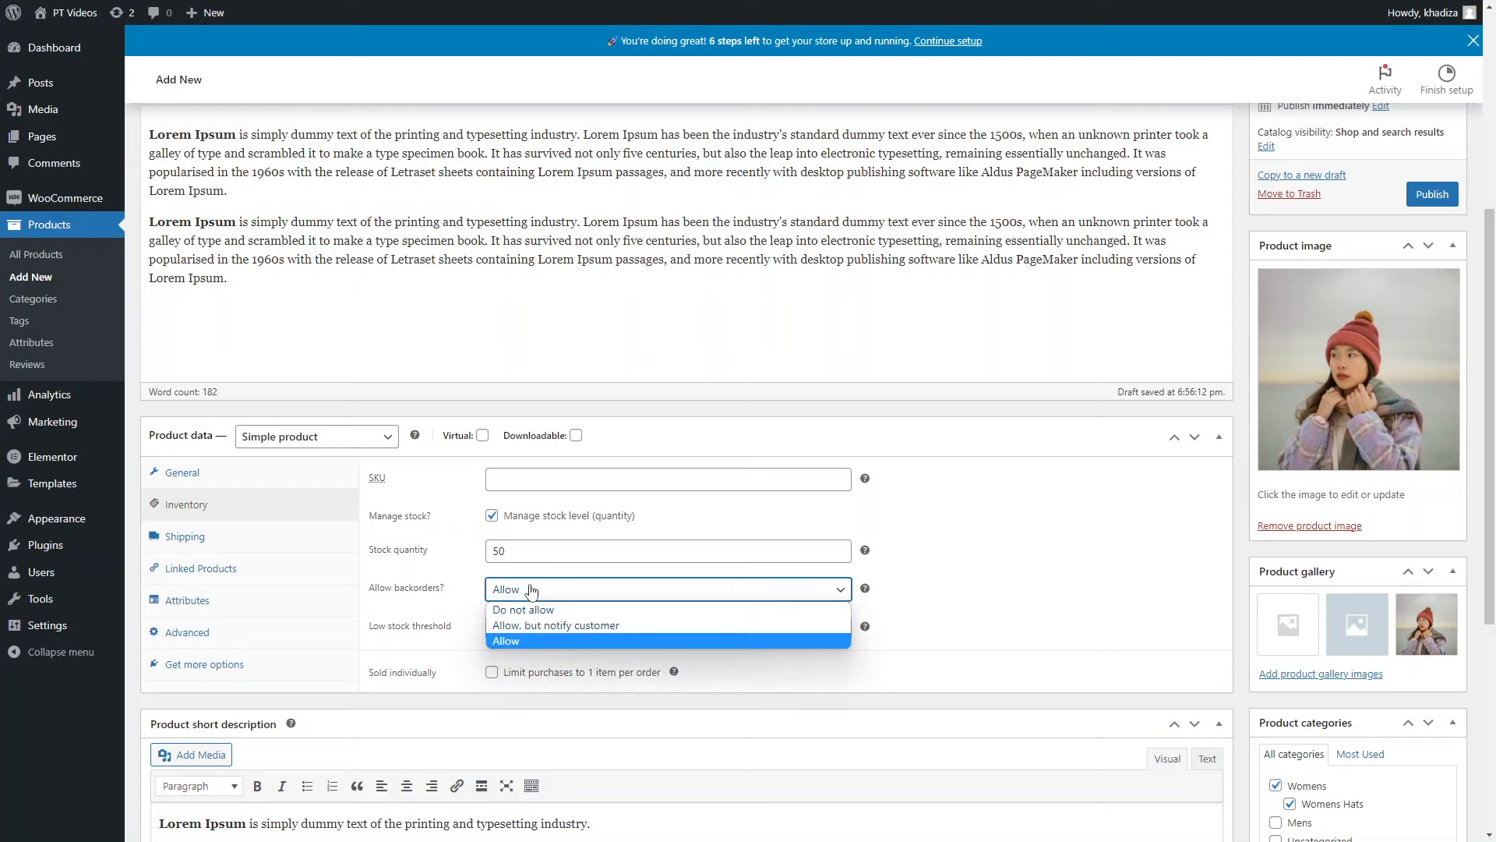
click(580, 615)
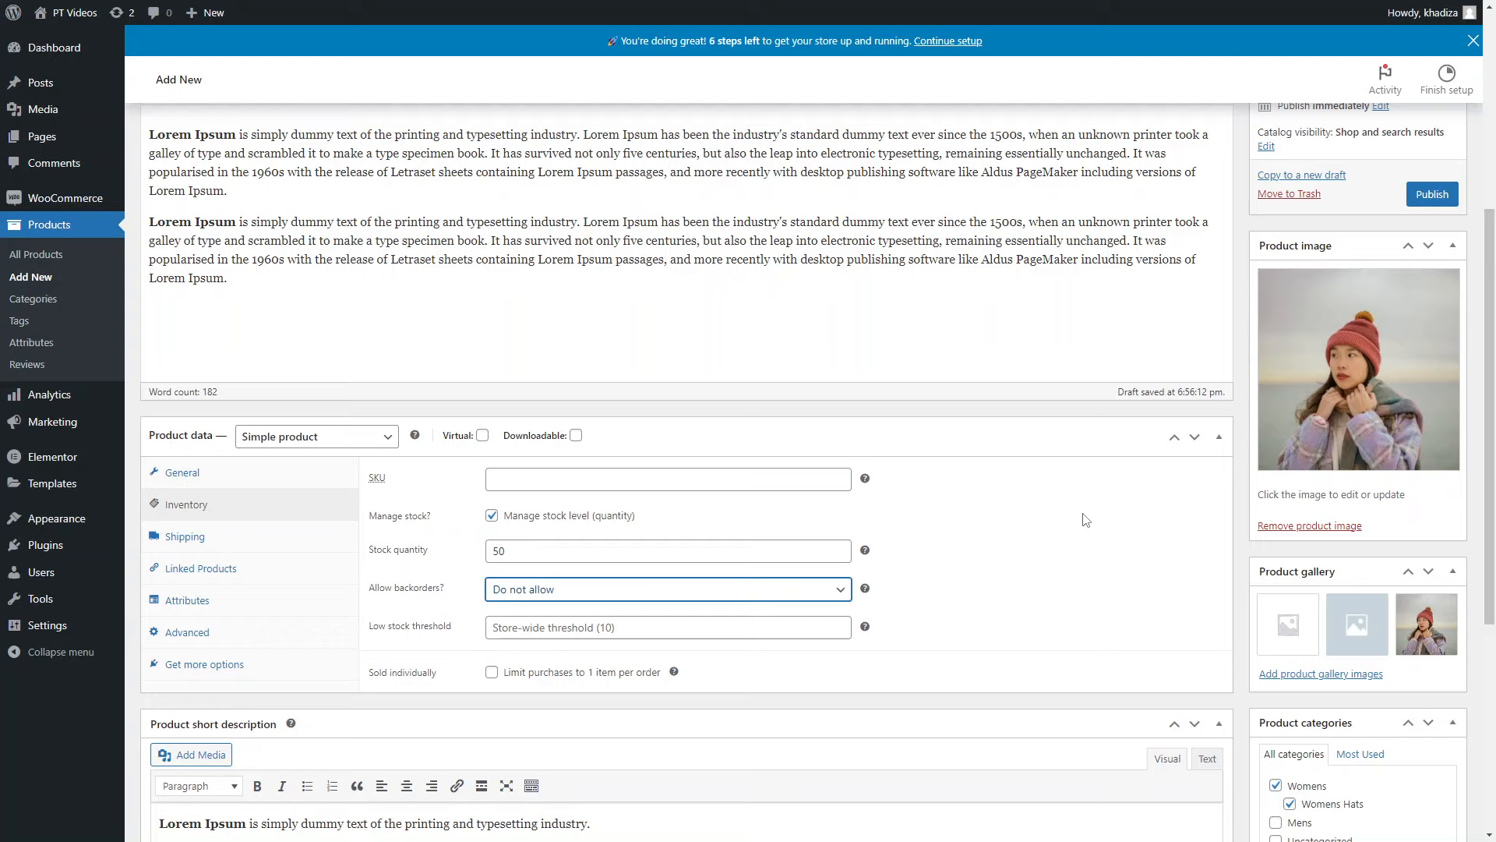
Step: Enter 12 as the low stock threshold and clear the value again
click(615, 625)
text(12)
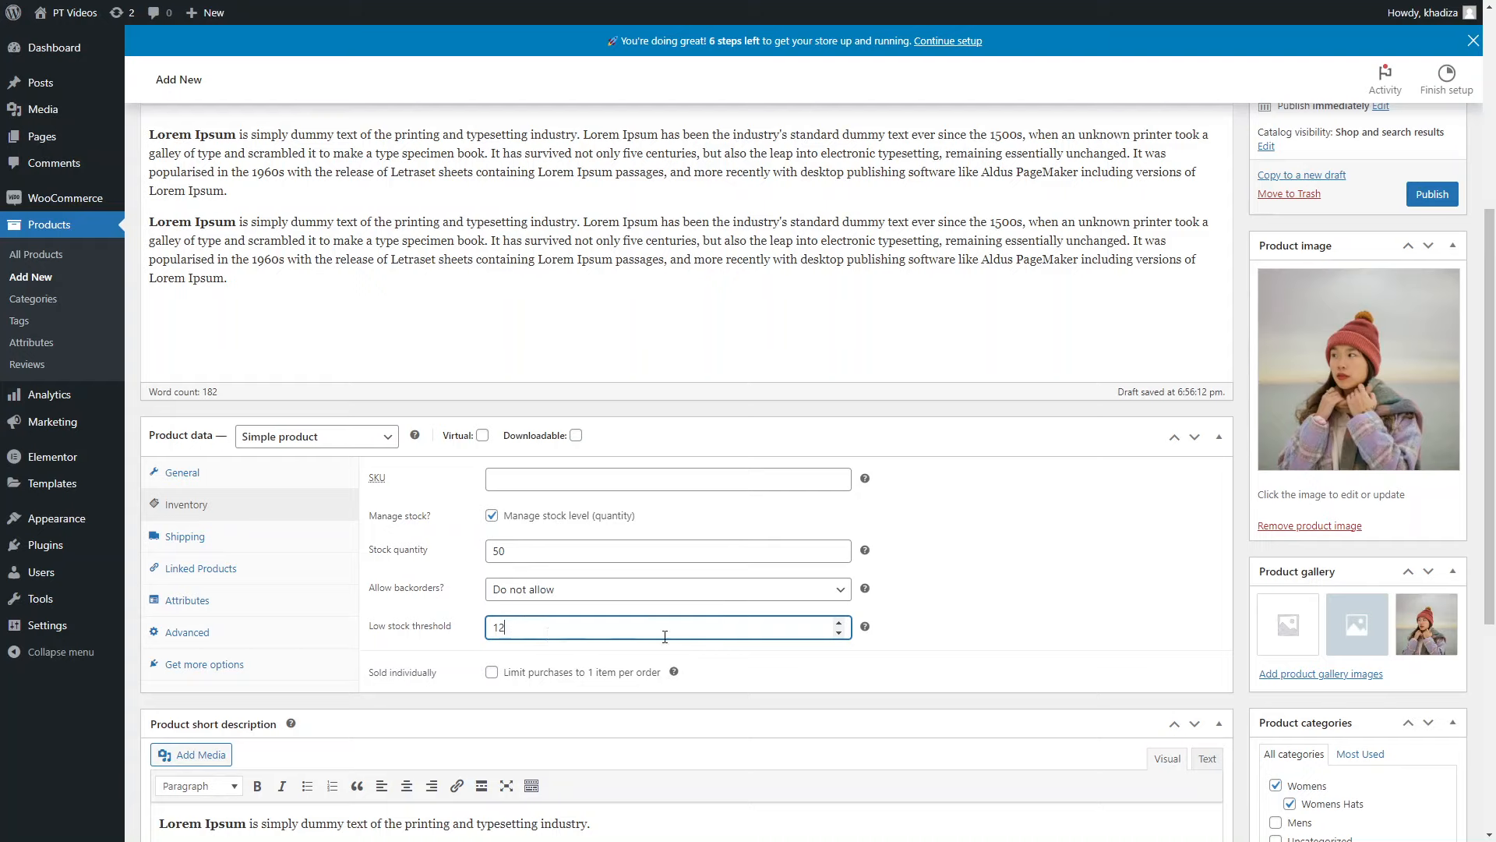
key(BackSpace)
key(BackSpace)
click(939, 624)
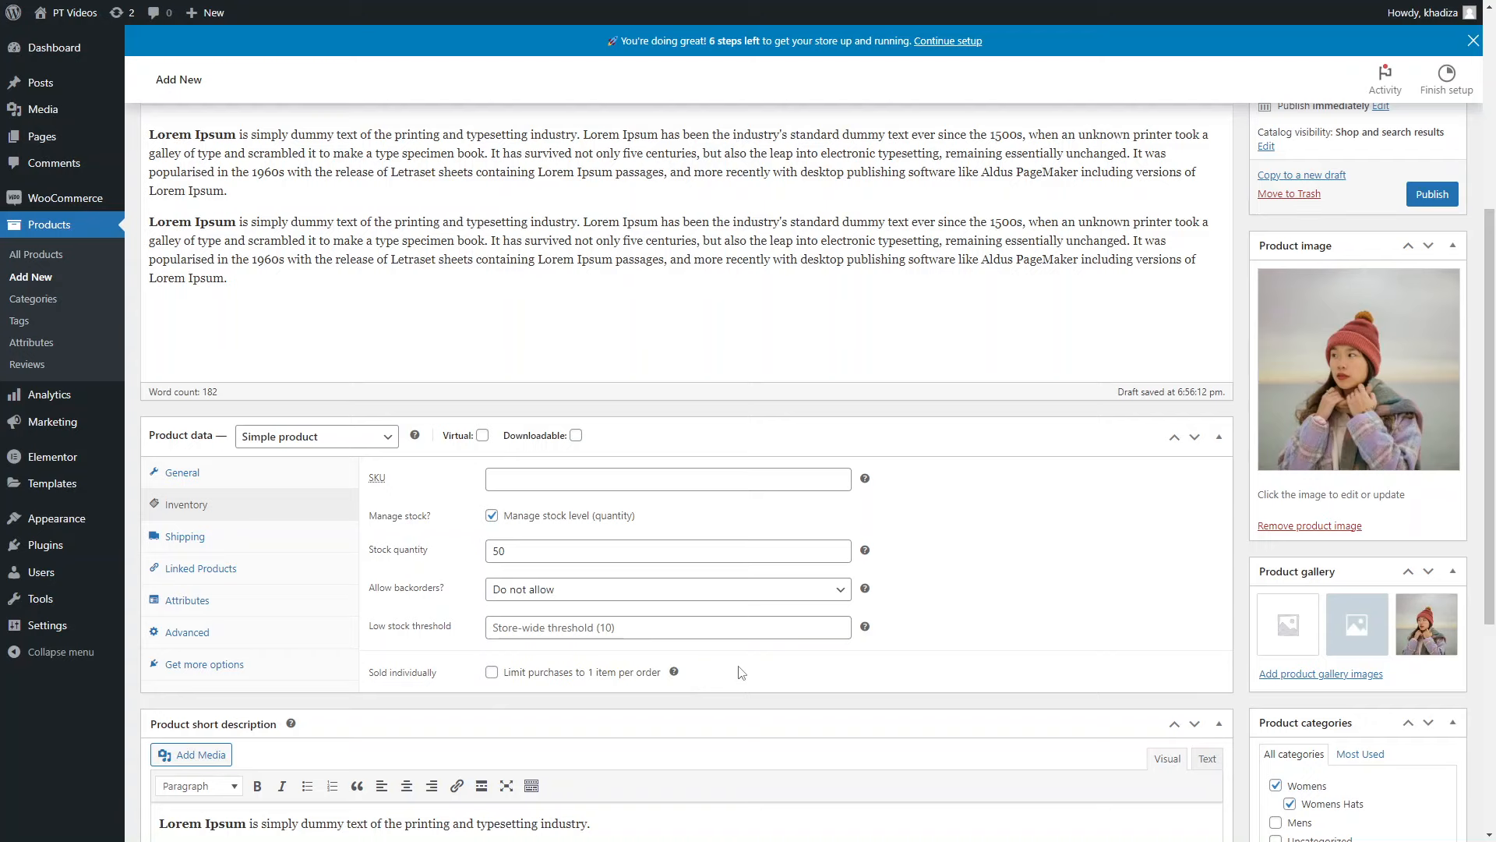
Step: Turn off stock level management and choose In stock as the product's stock status
scroll(796, 474, up, 2)
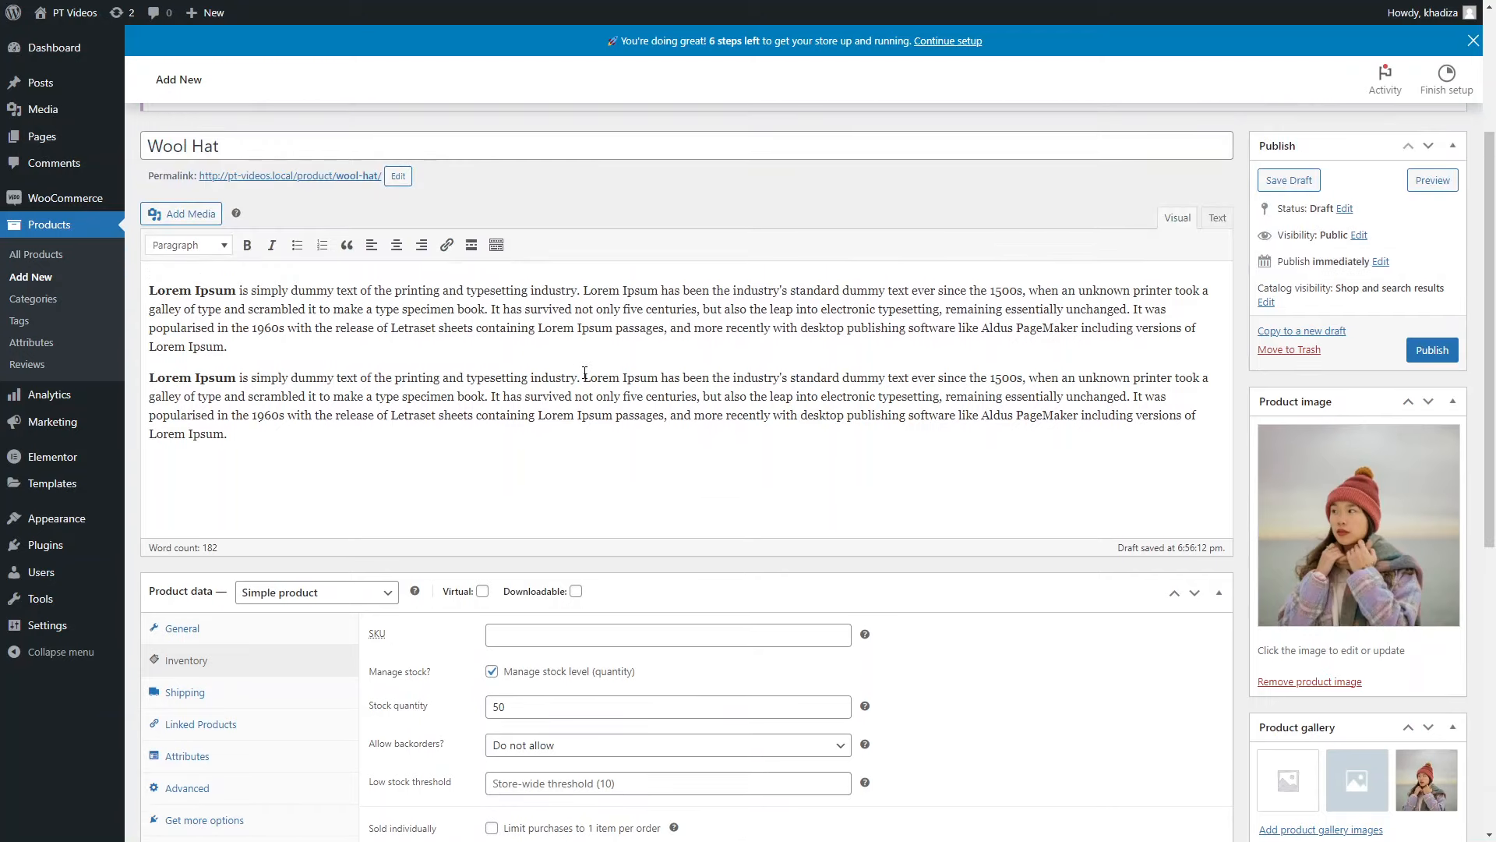
scroll(588, 373, down, 4)
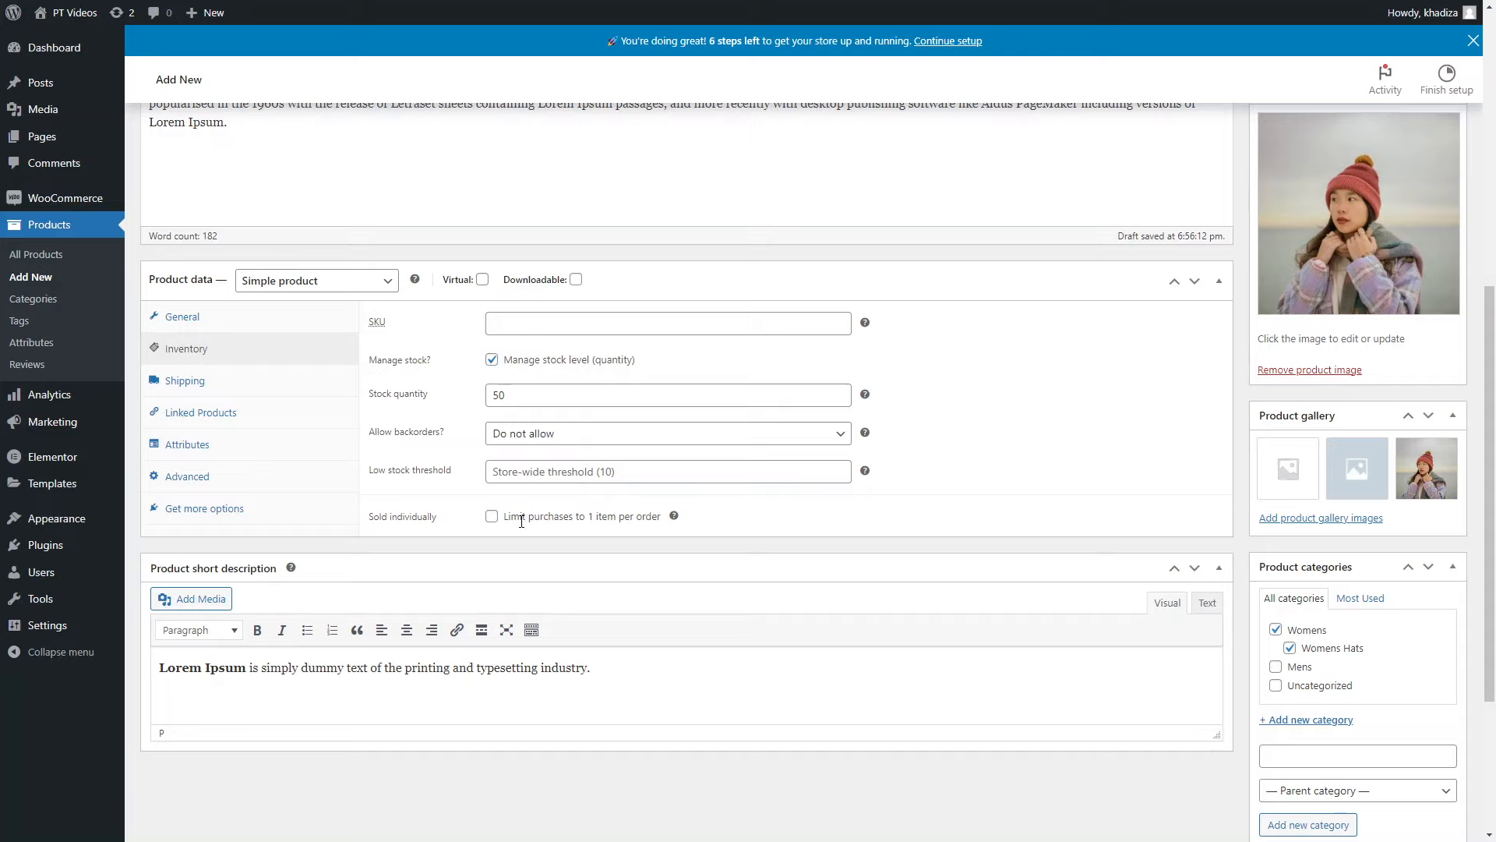
click(492, 359)
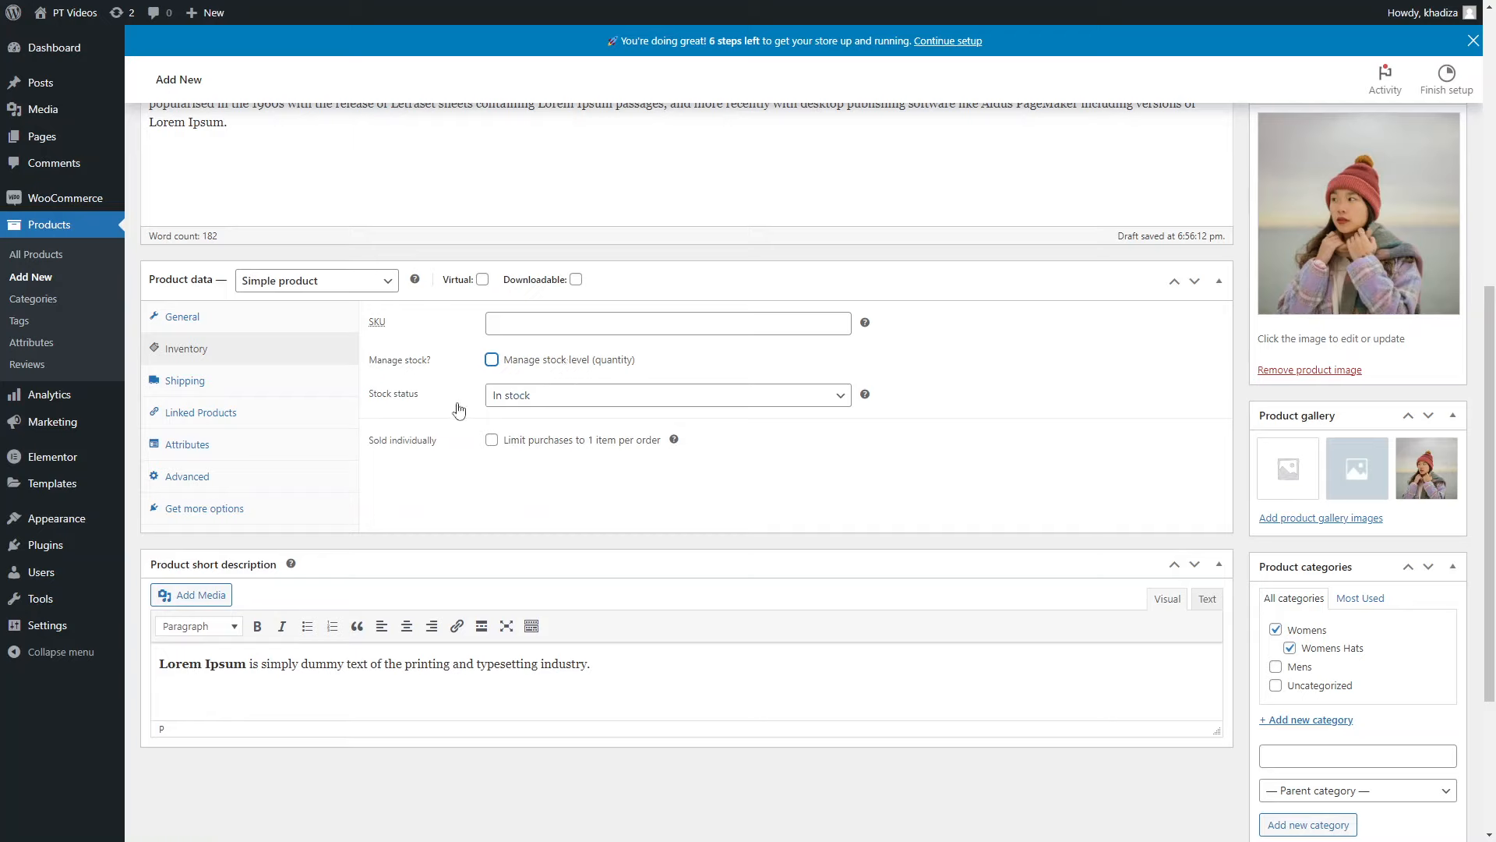
click(516, 398)
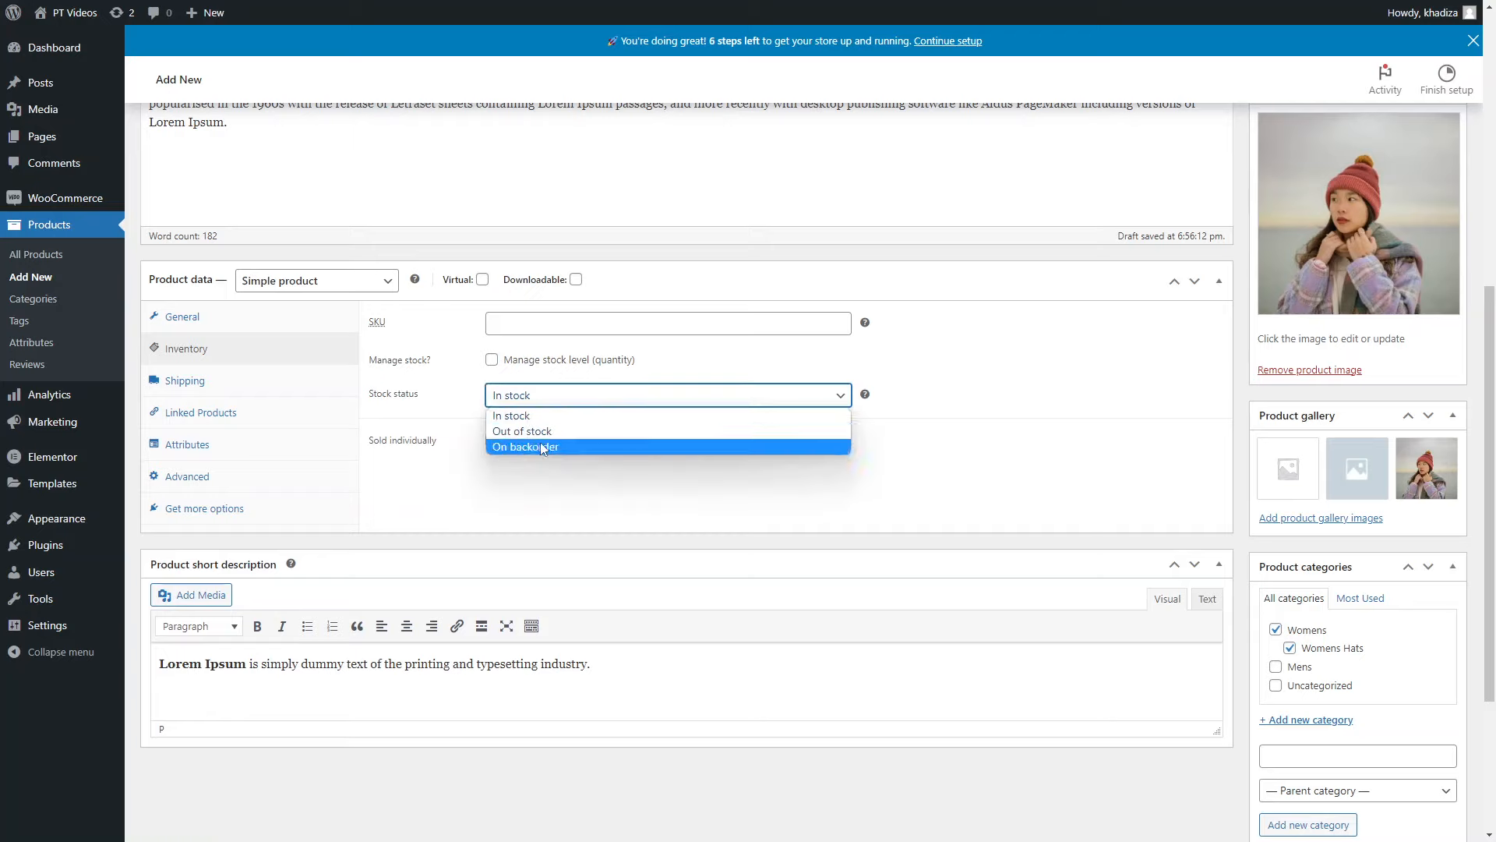
click(463, 479)
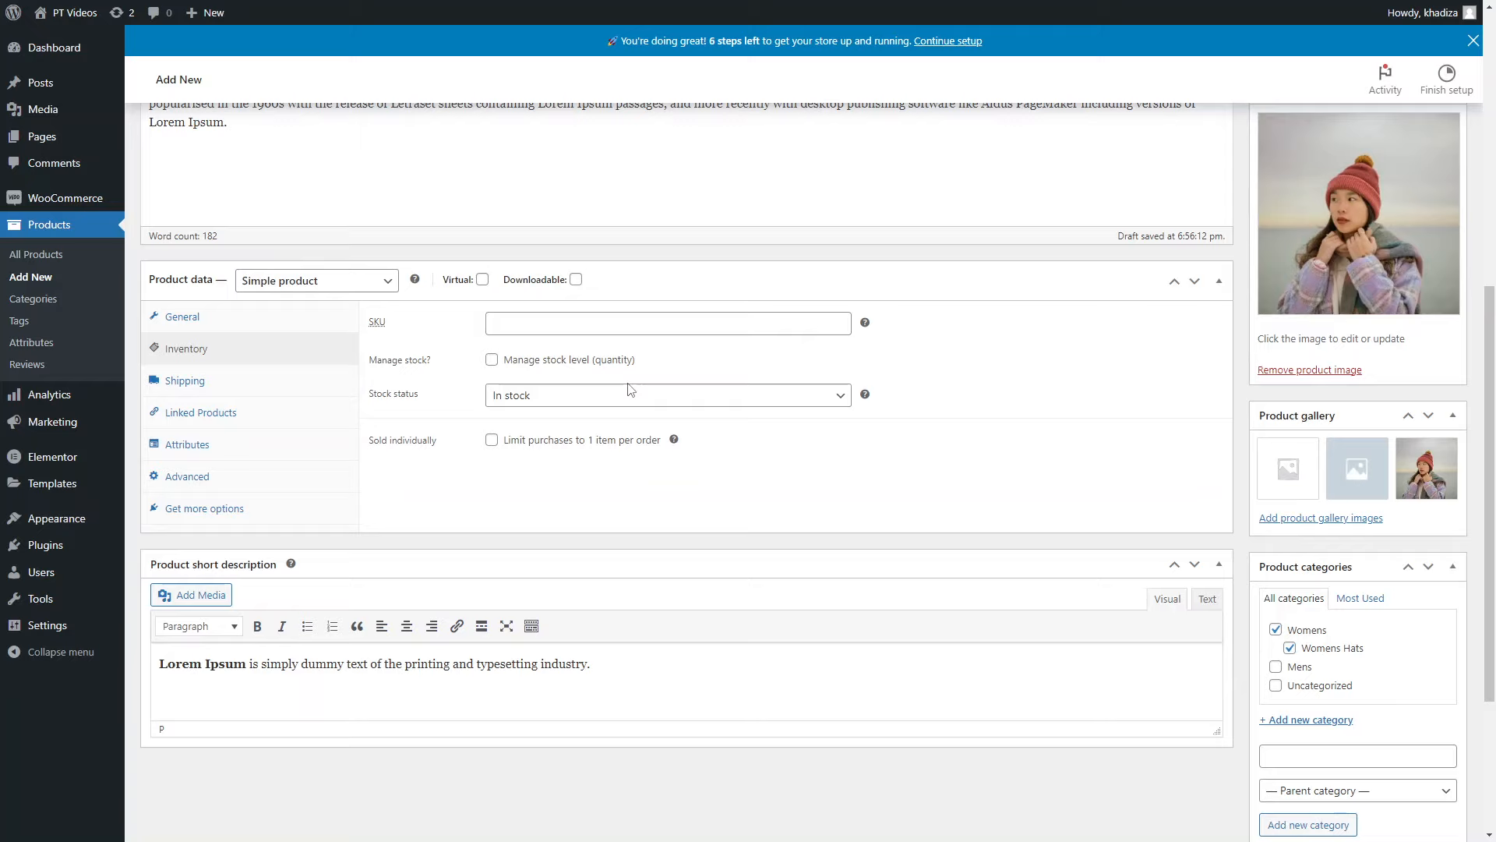
click(678, 393)
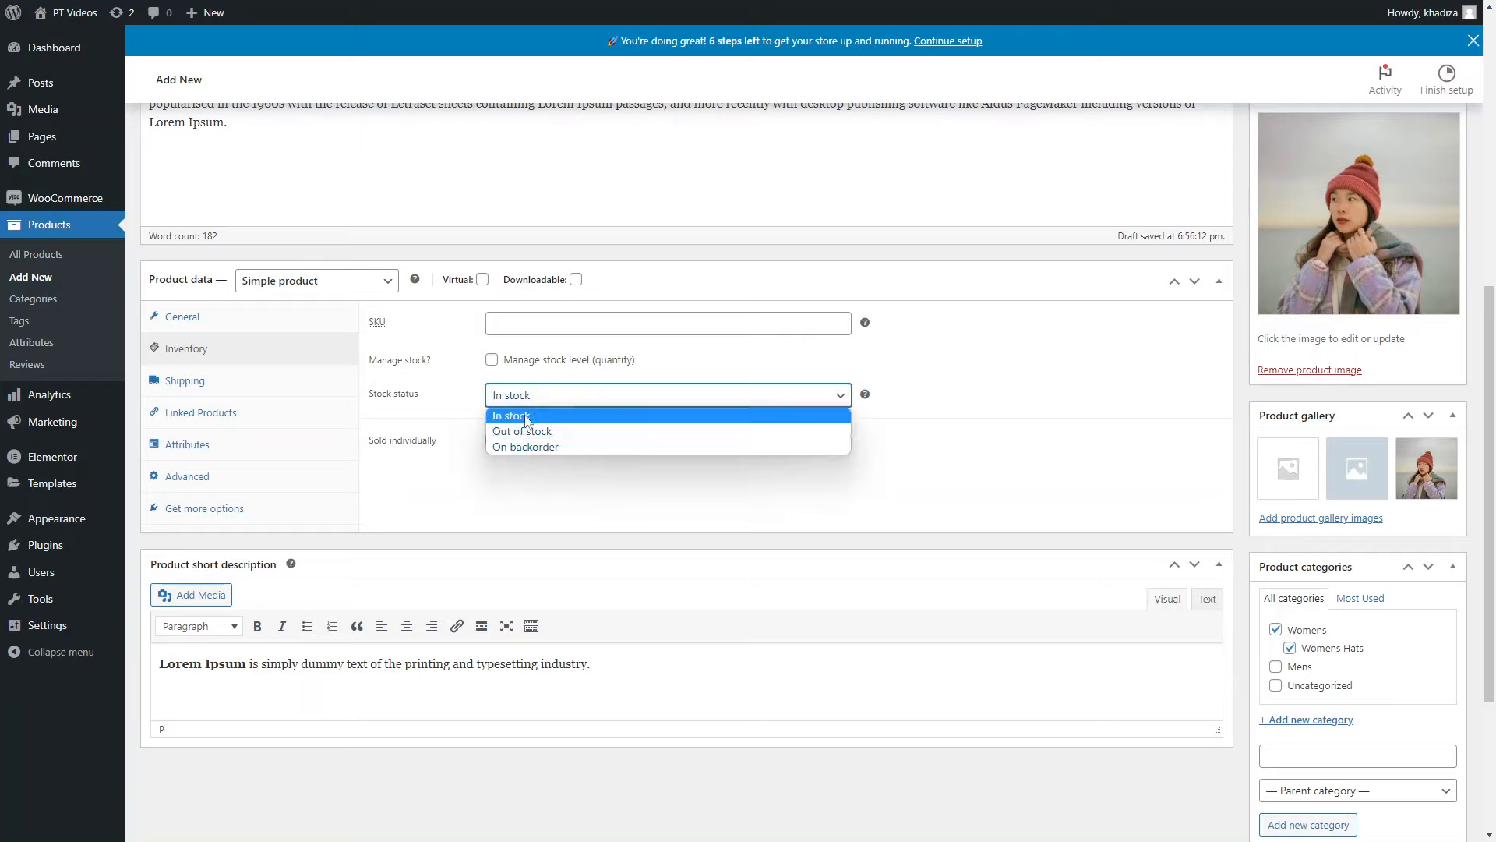
click(526, 421)
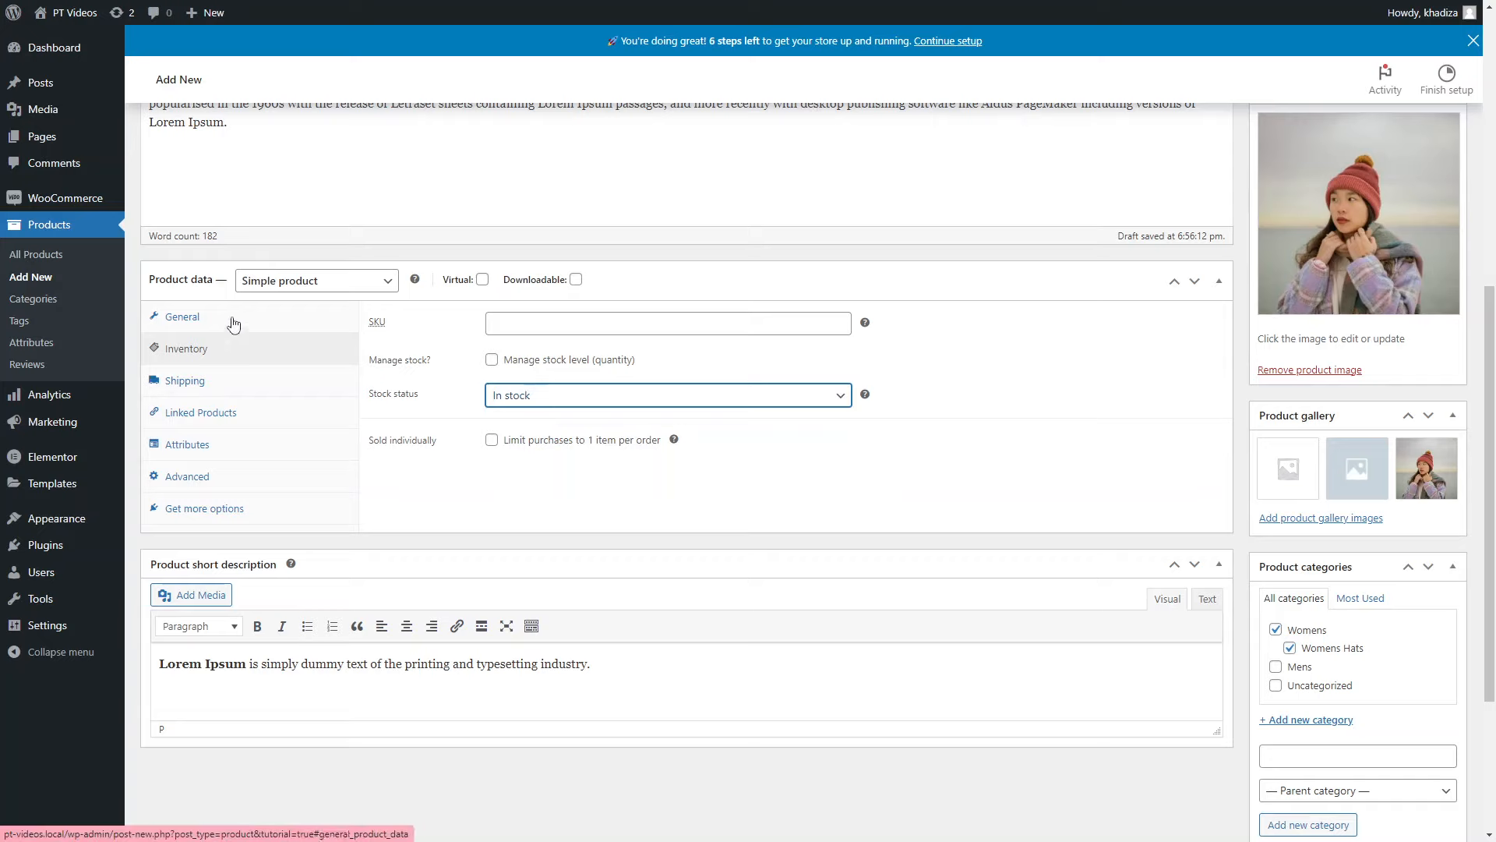
Step: Review the product's shipping settings and the shipping class choices, keeping No shipping class
click(241, 382)
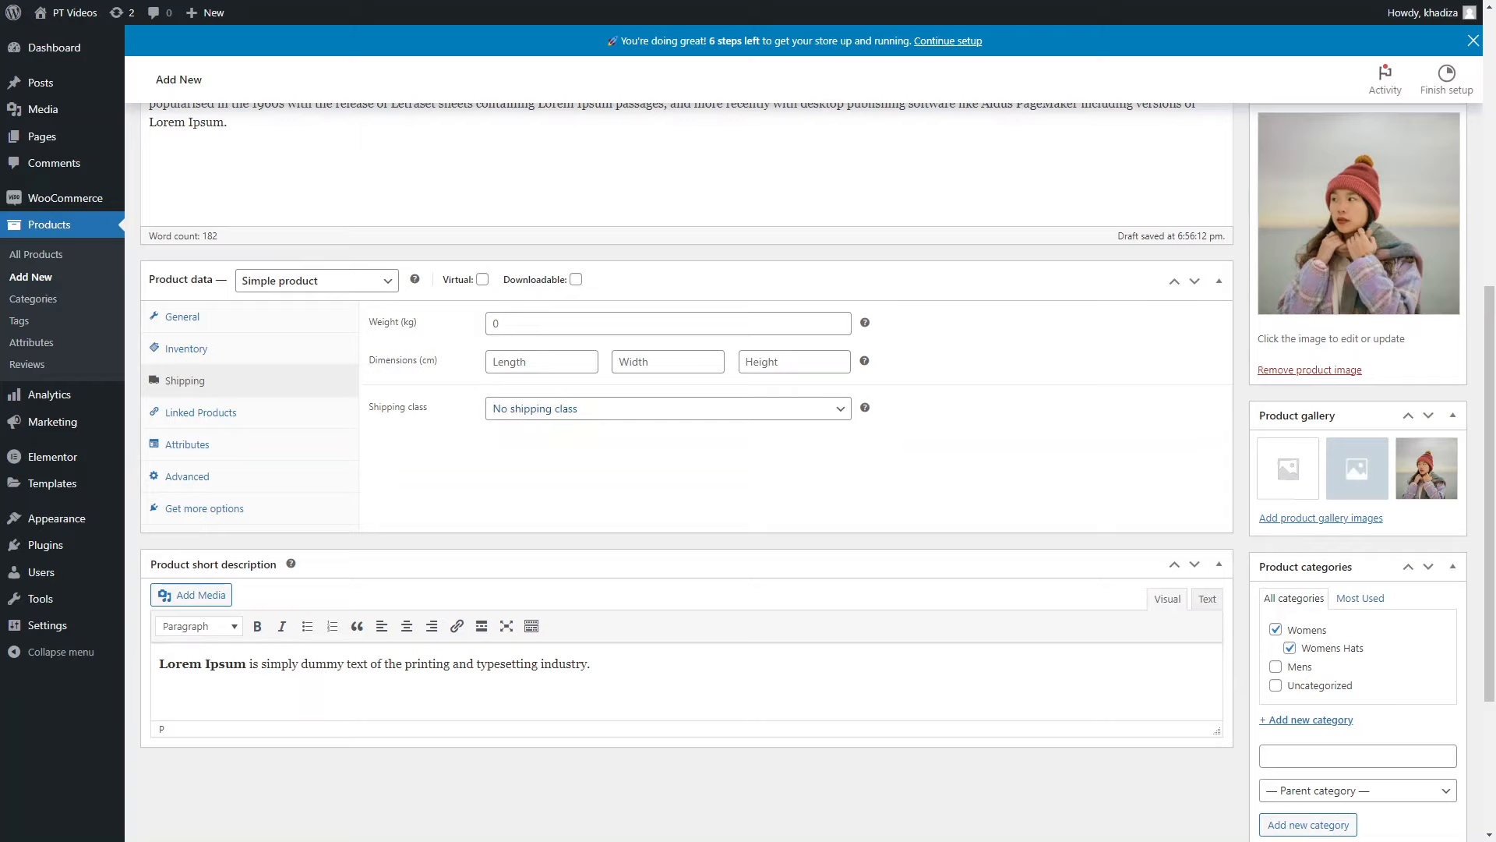
click(514, 410)
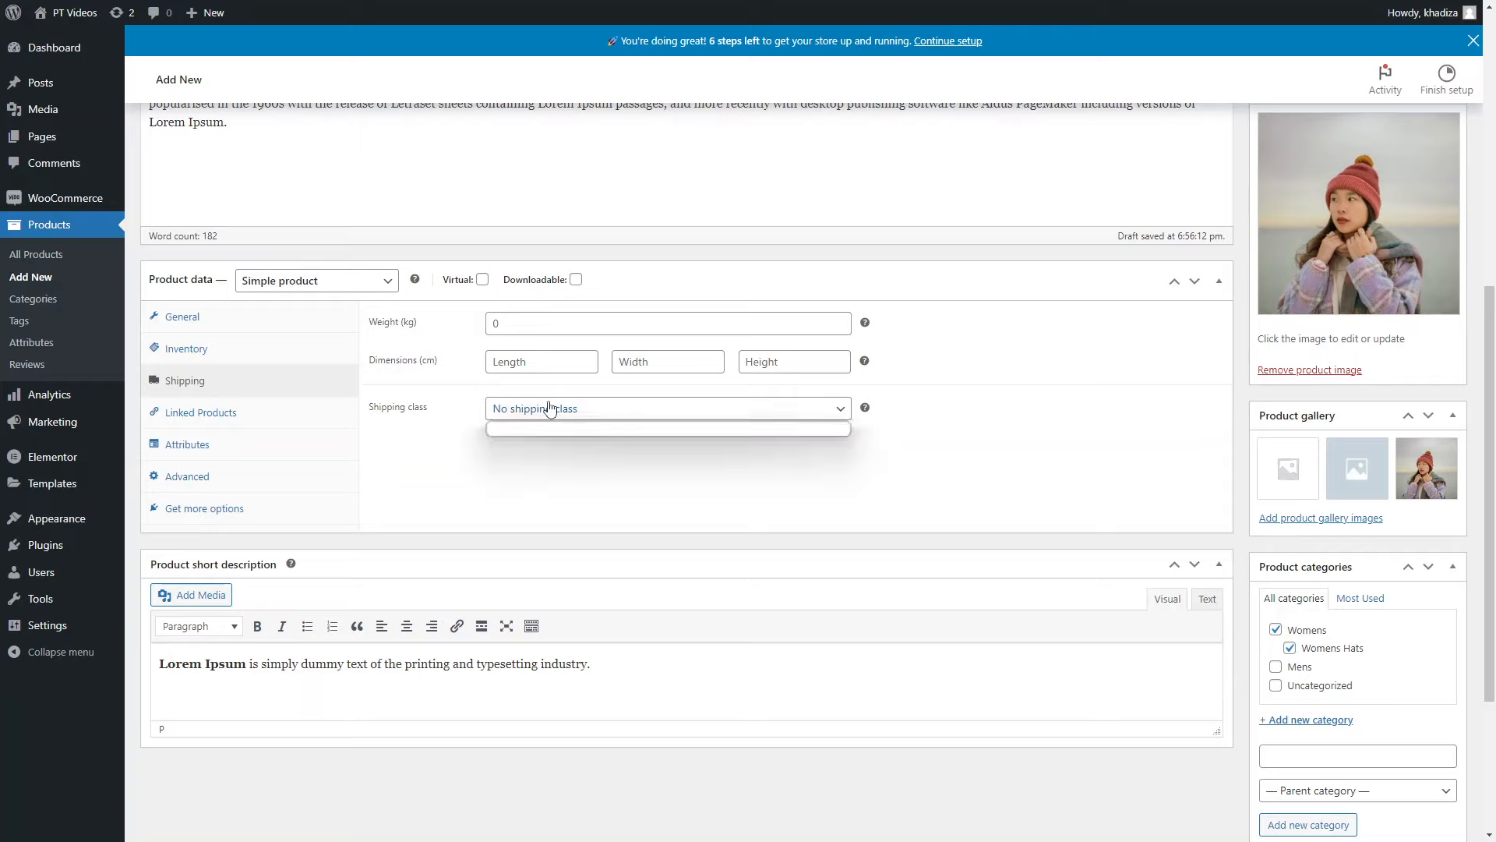
click(554, 428)
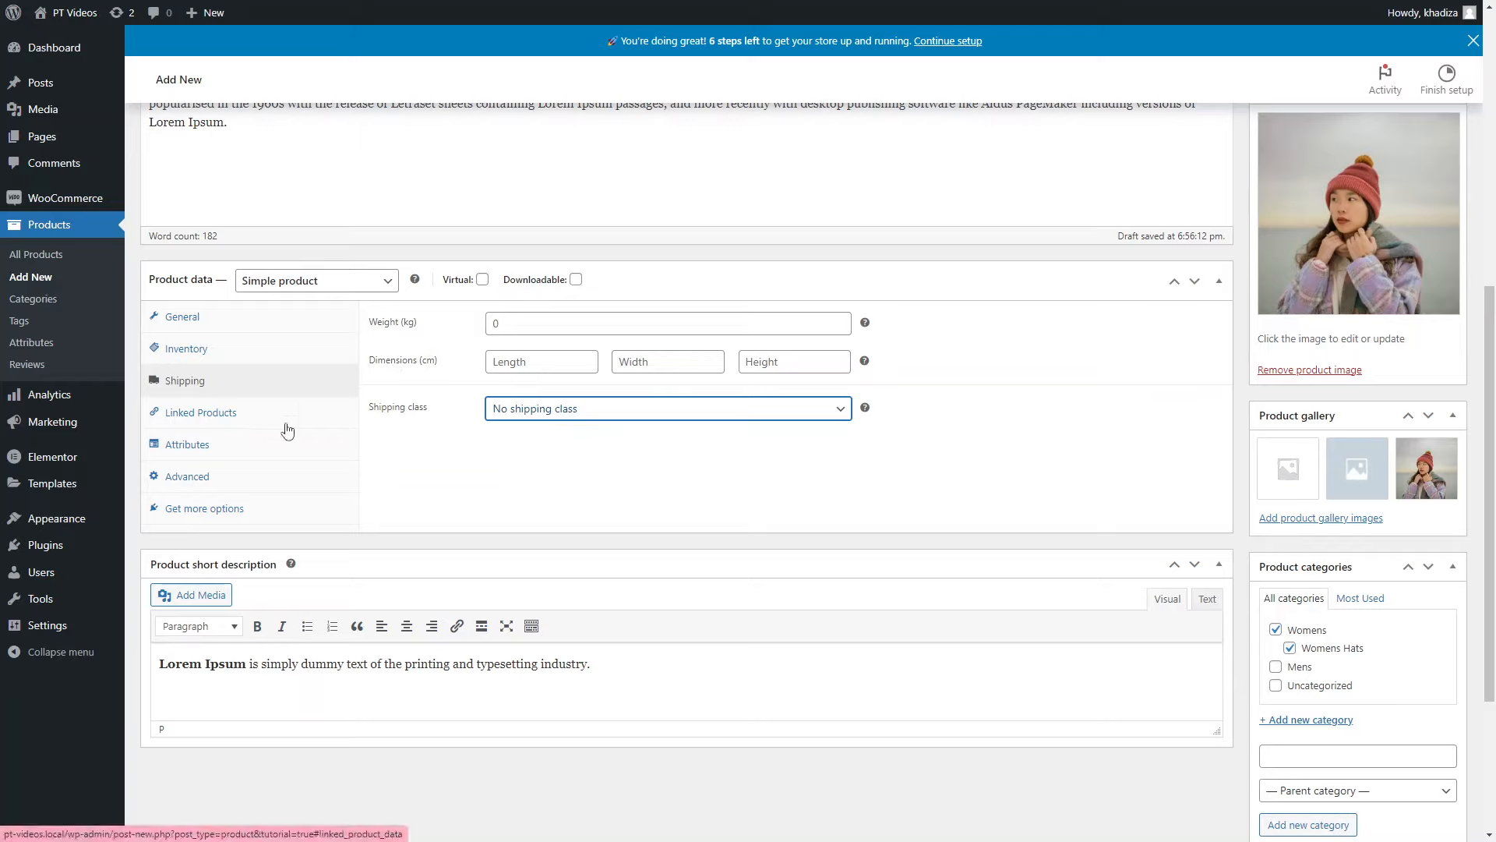
Step: Examine the linked products settings and the product search for upsells
click(335, 414)
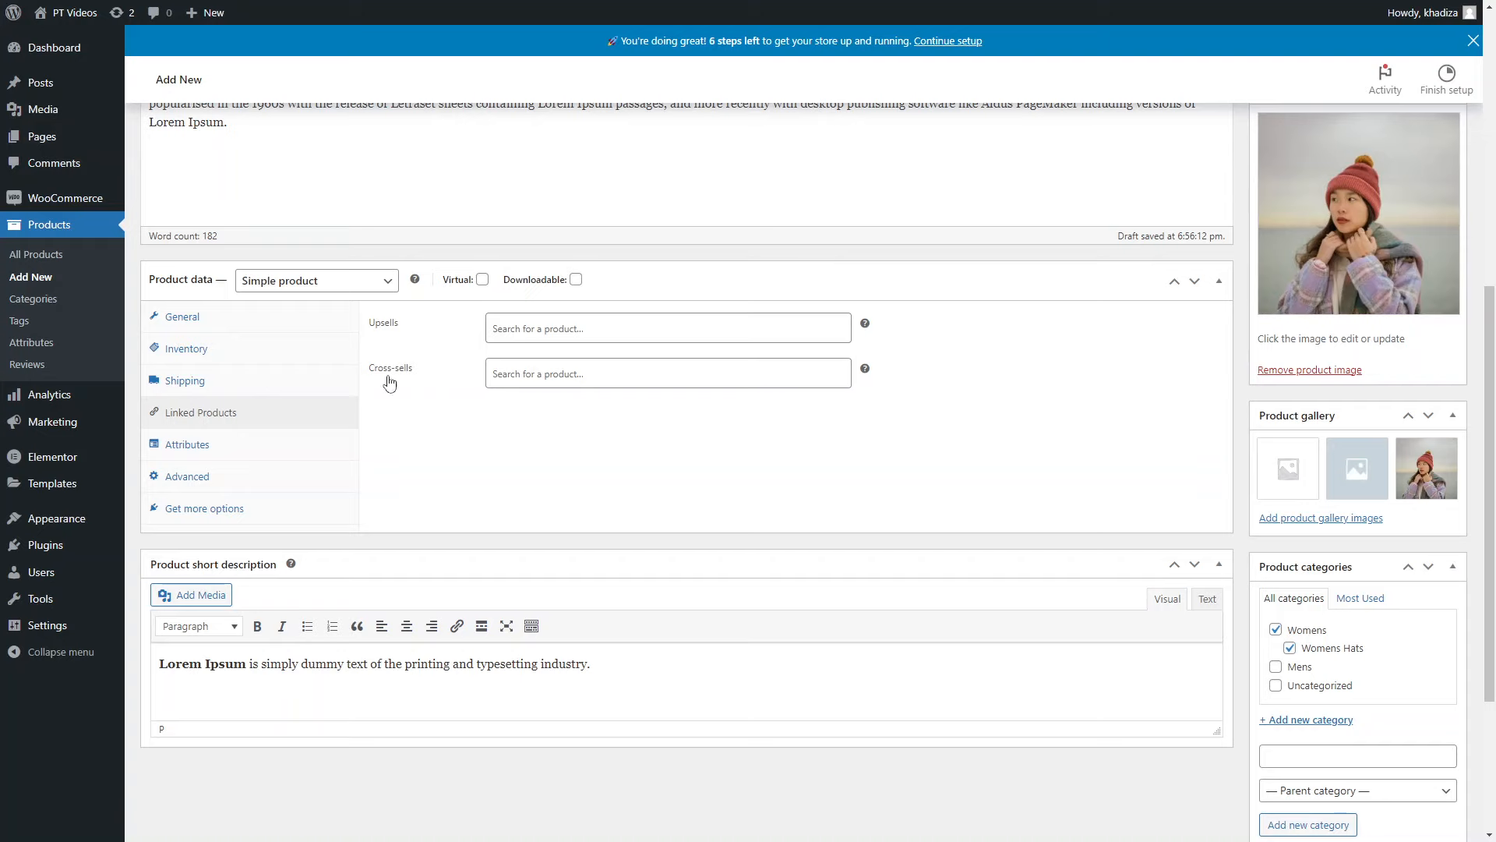
scroll(772, 298, up, 1)
scroll(819, 398, up, 2)
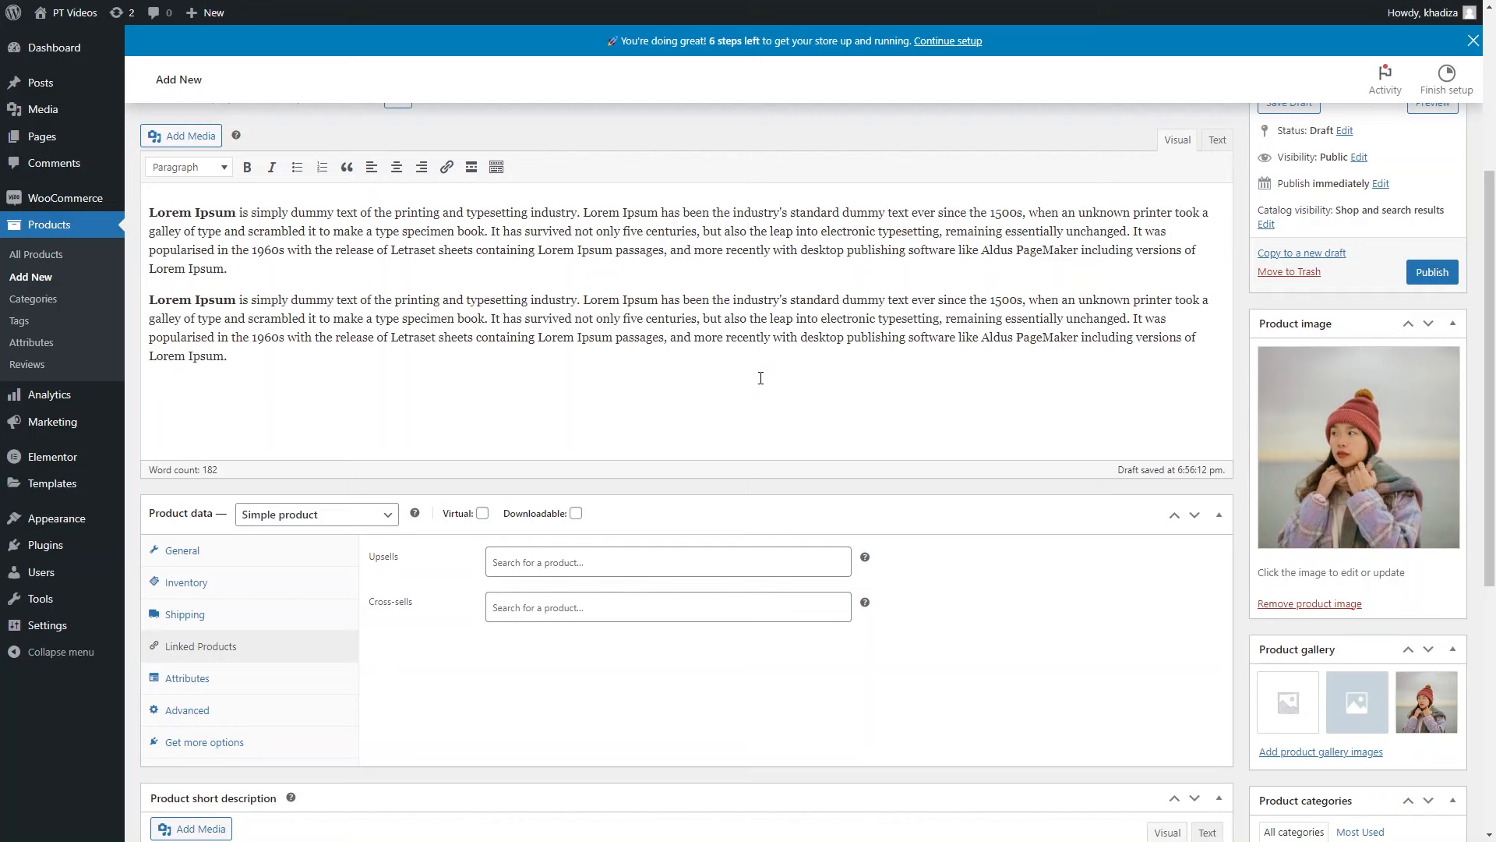
scroll(761, 378, up, 2)
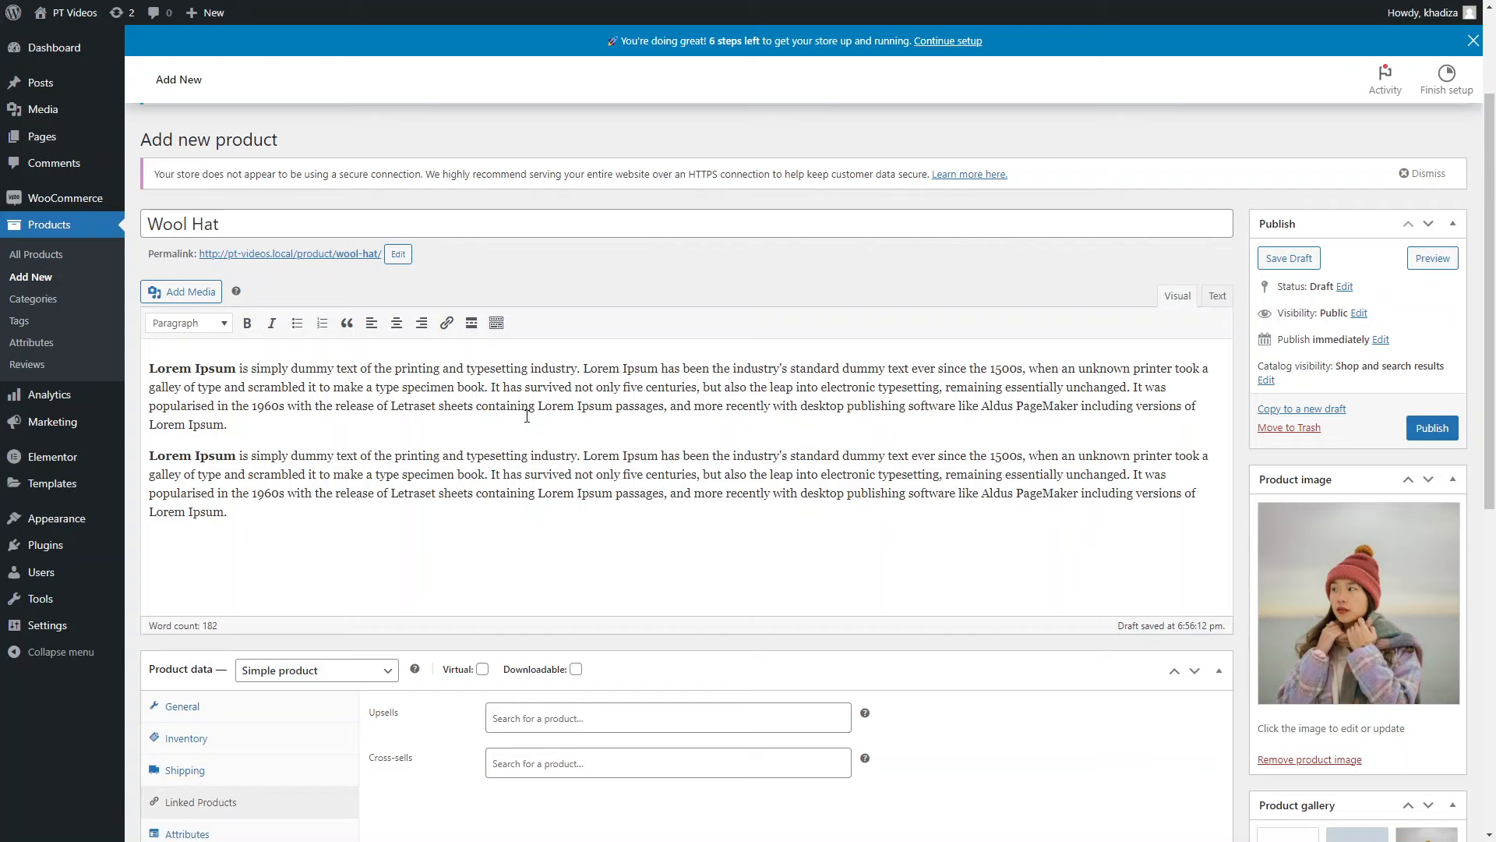
scroll(421, 580, down, 2)
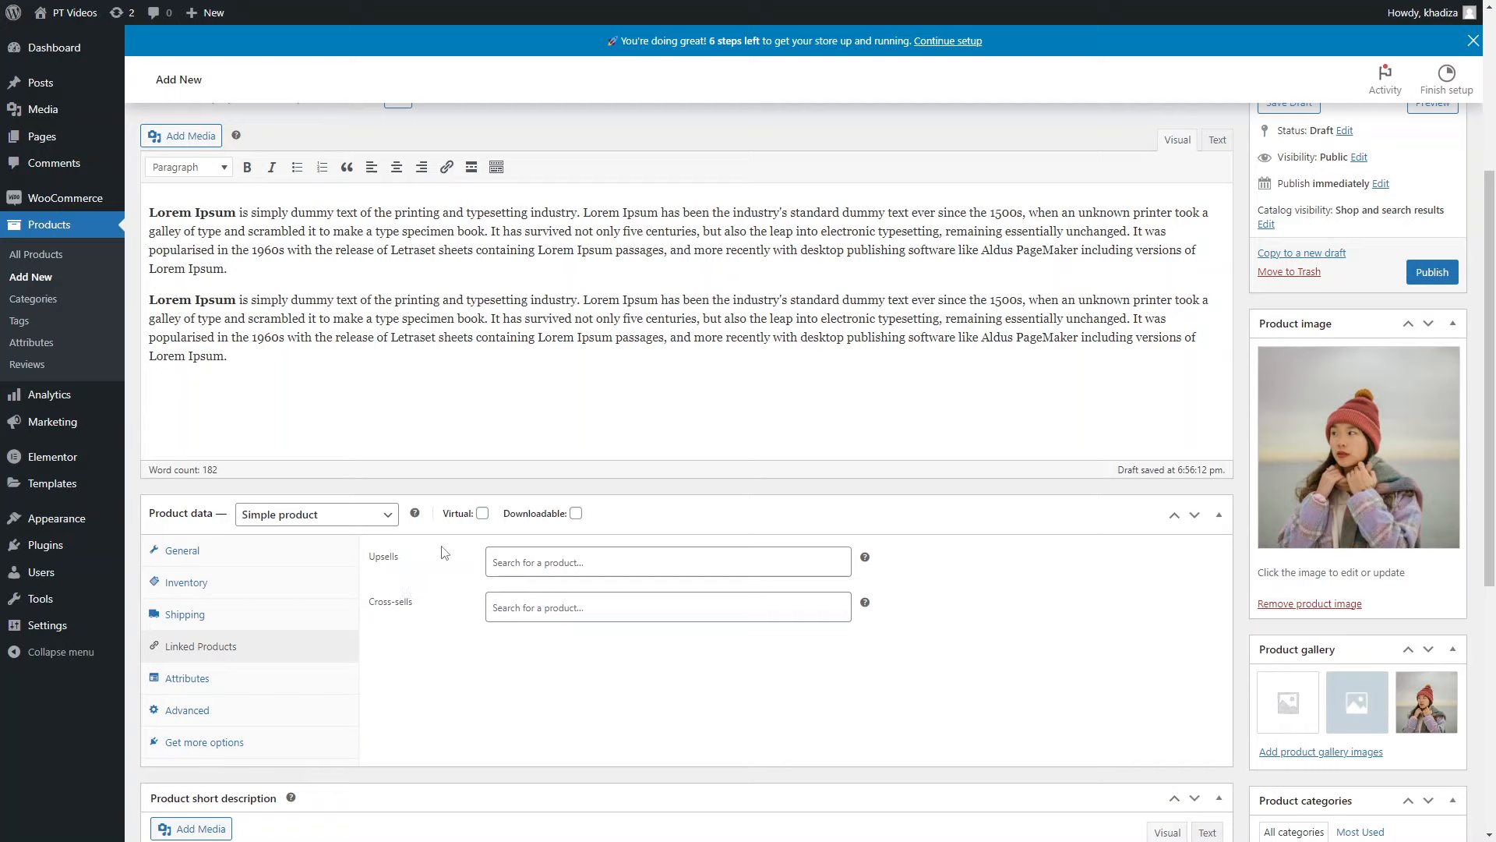
click(508, 570)
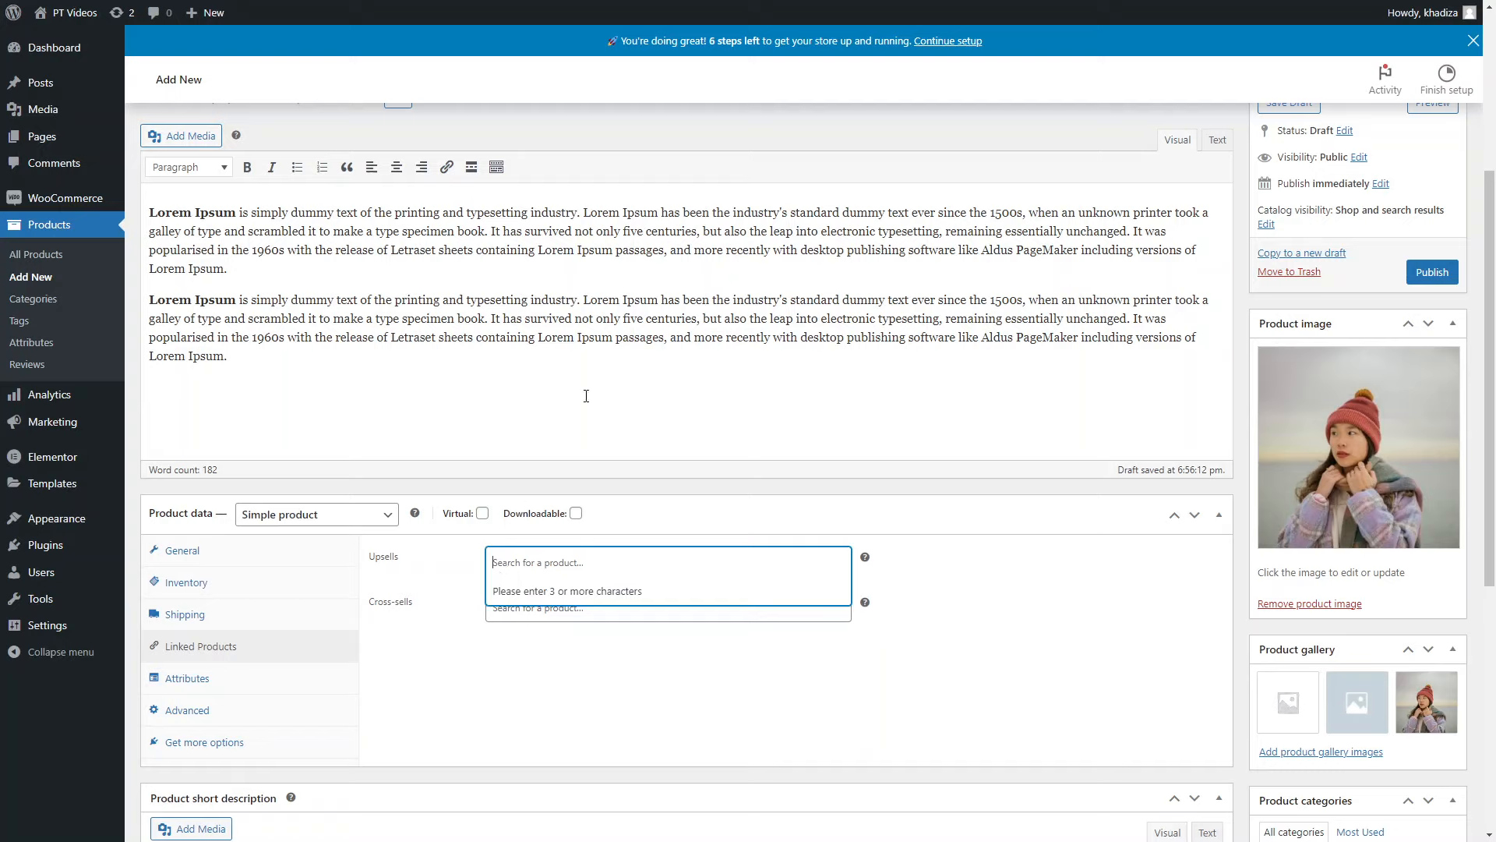
click(494, 636)
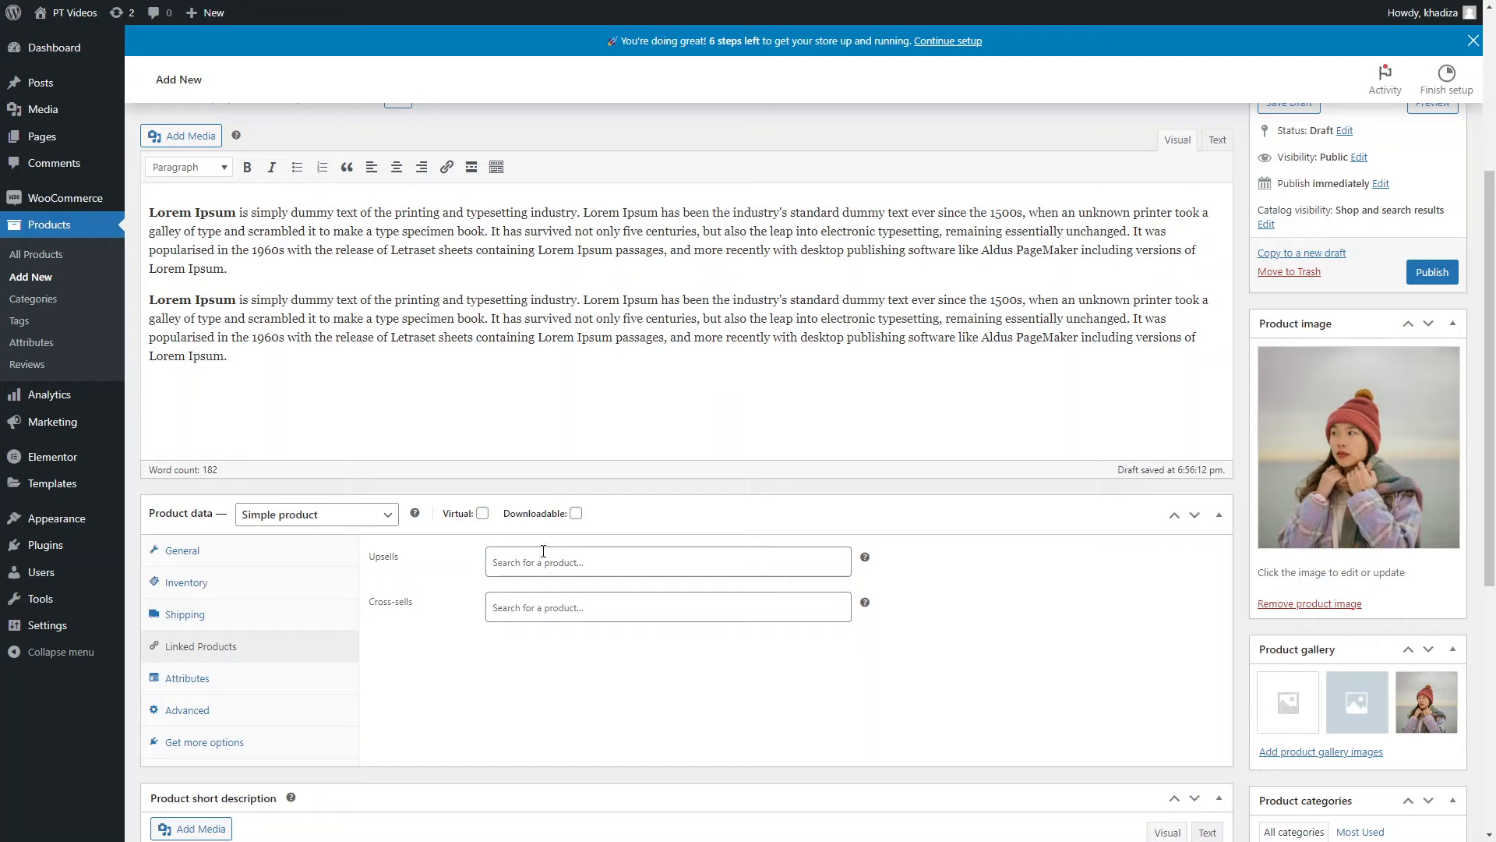
mouse_move(595, 520)
click(506, 562)
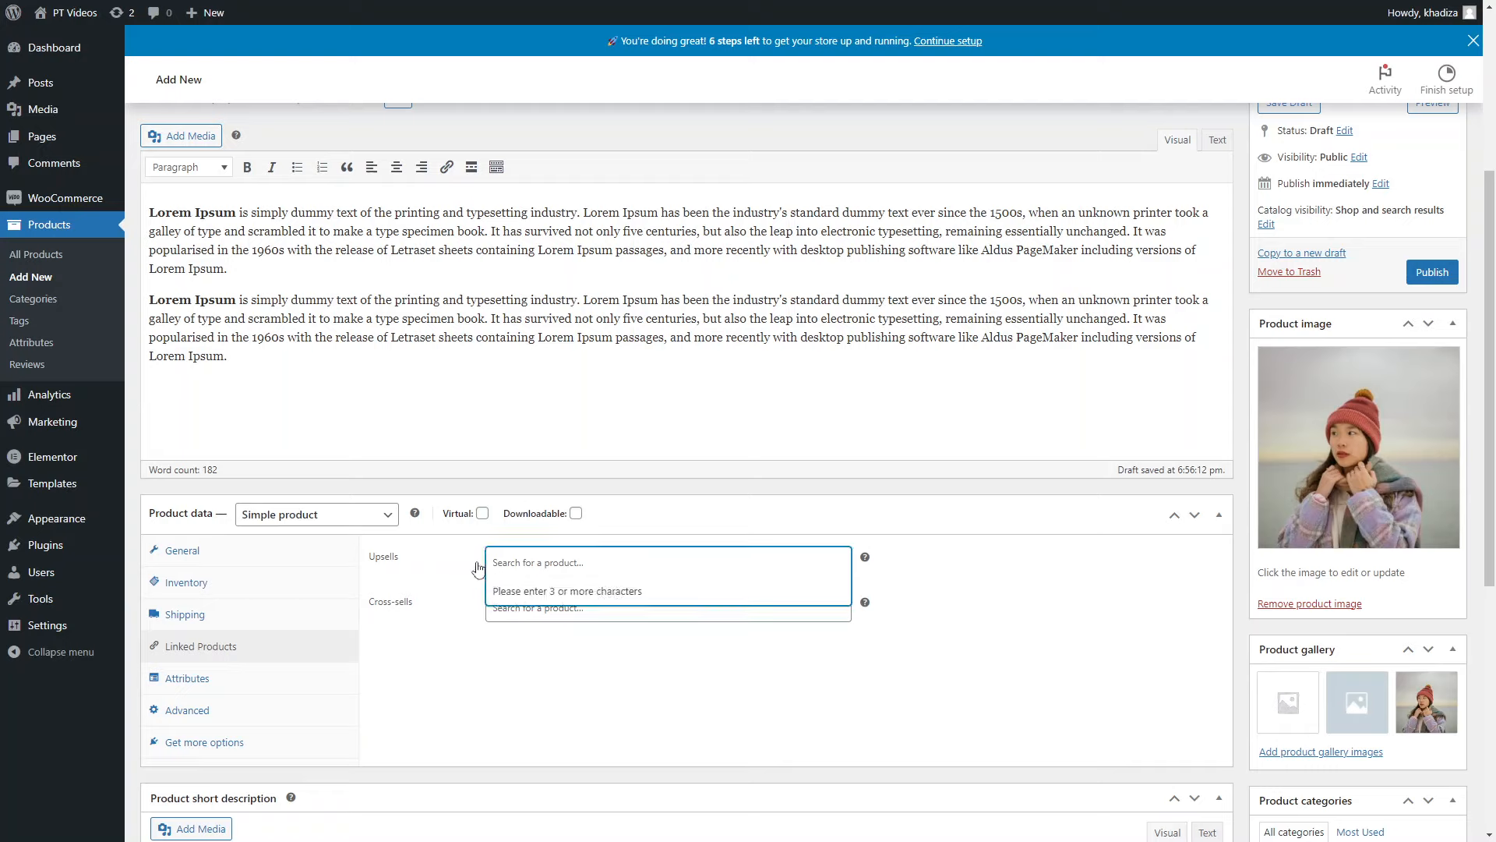
click(443, 614)
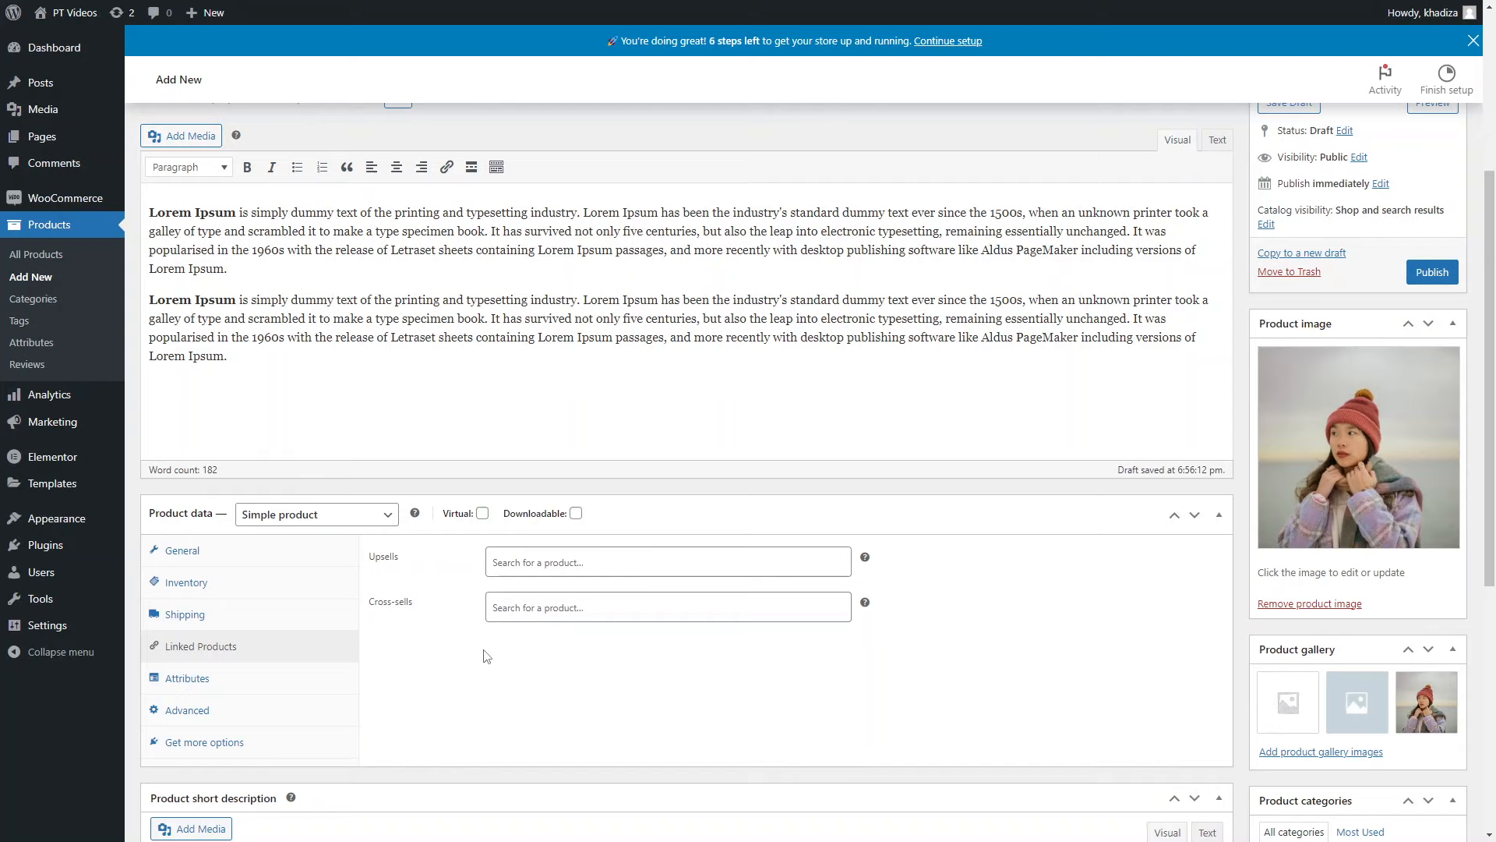
Step: Examine the cross-sells setting and its product search in the linked products settings
scroll(487, 657, up, 5)
scroll(449, 656, down, 6)
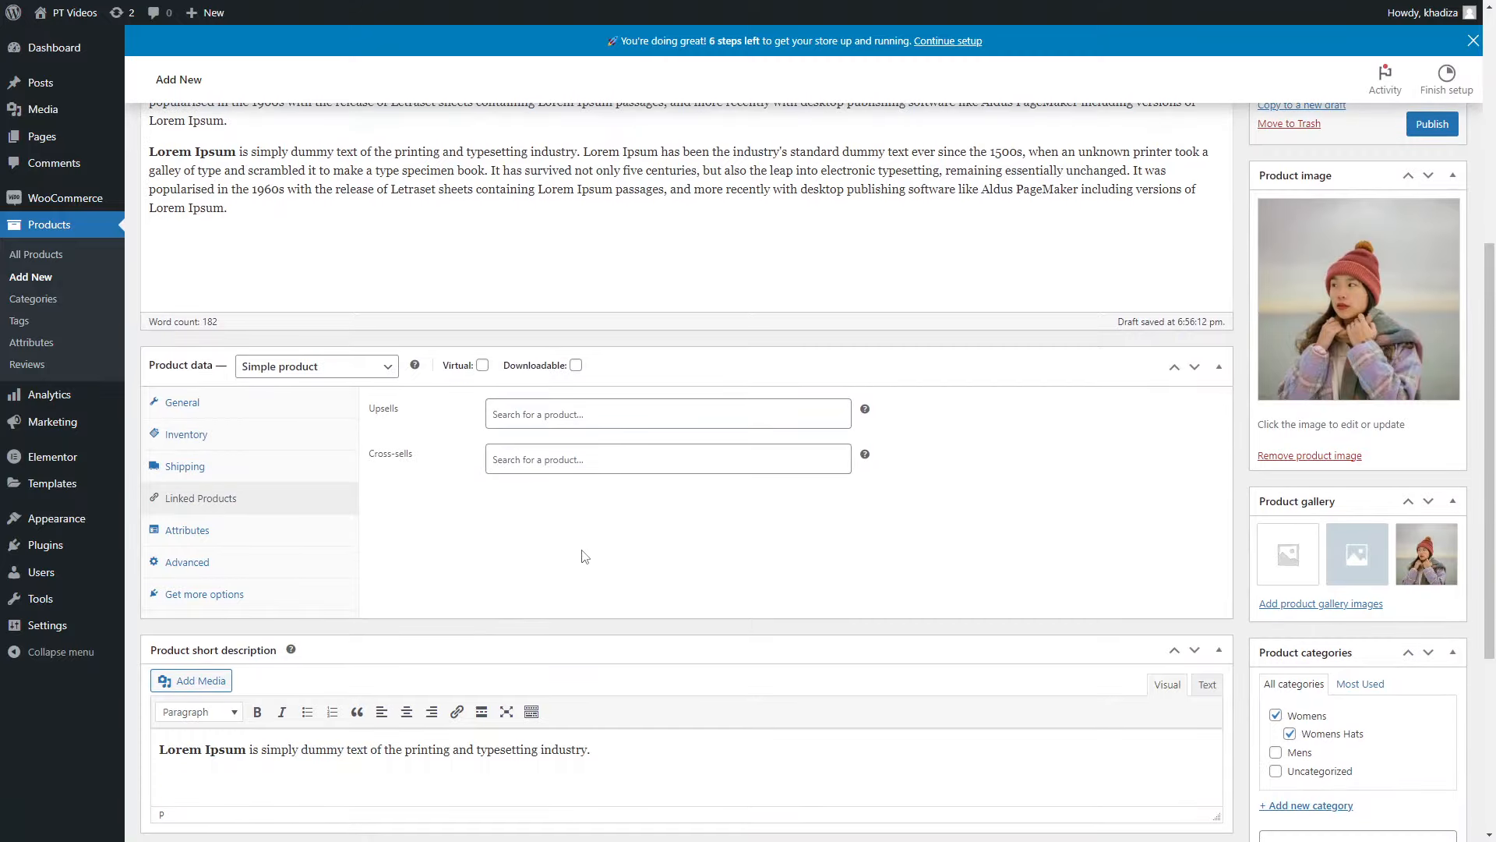
scroll(585, 556, up, 3)
scroll(702, 703, down, 1)
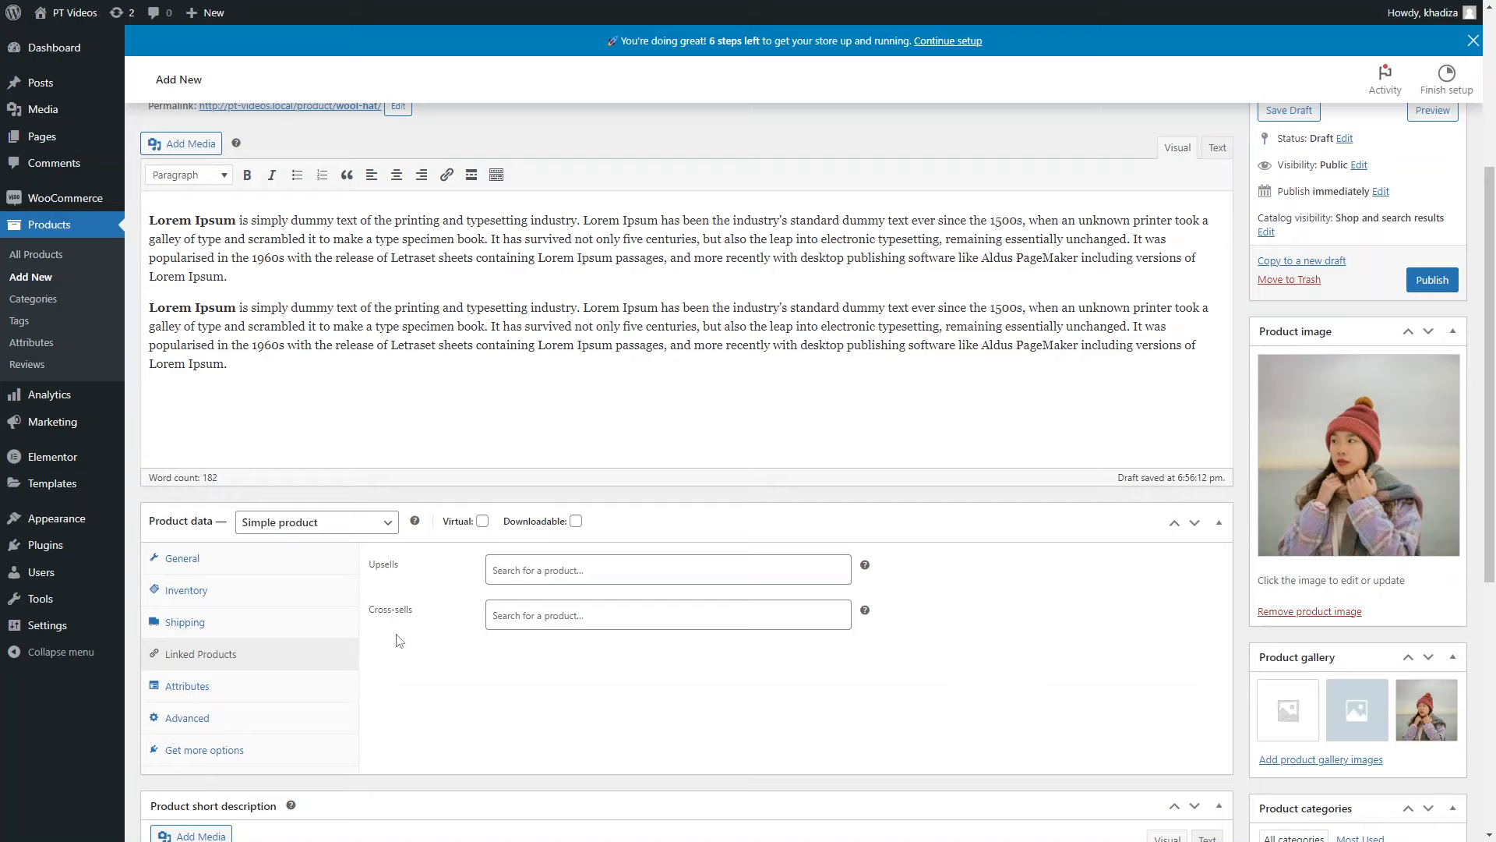
click(503, 610)
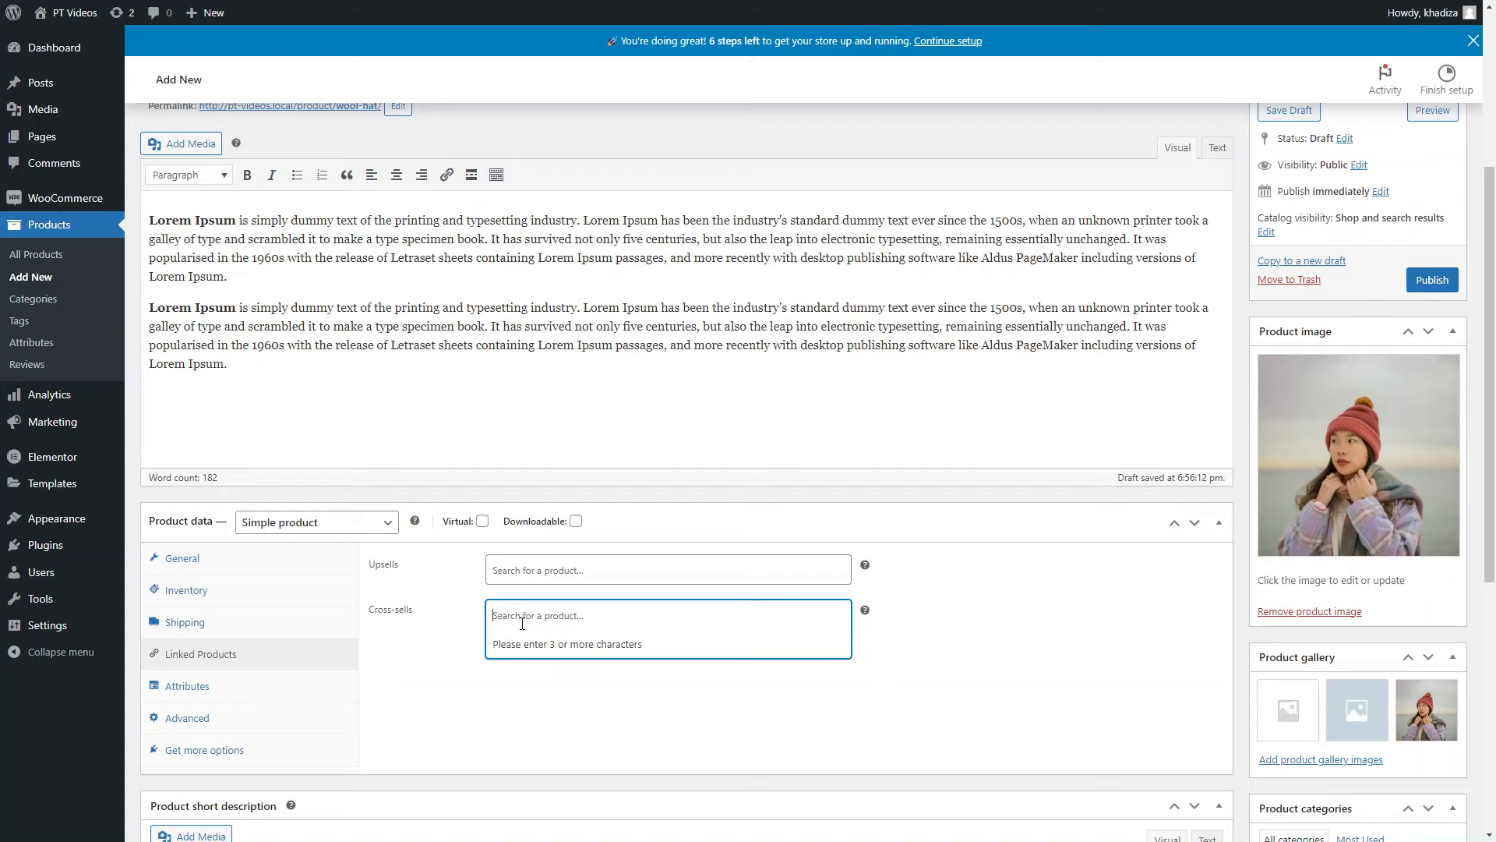
click(737, 676)
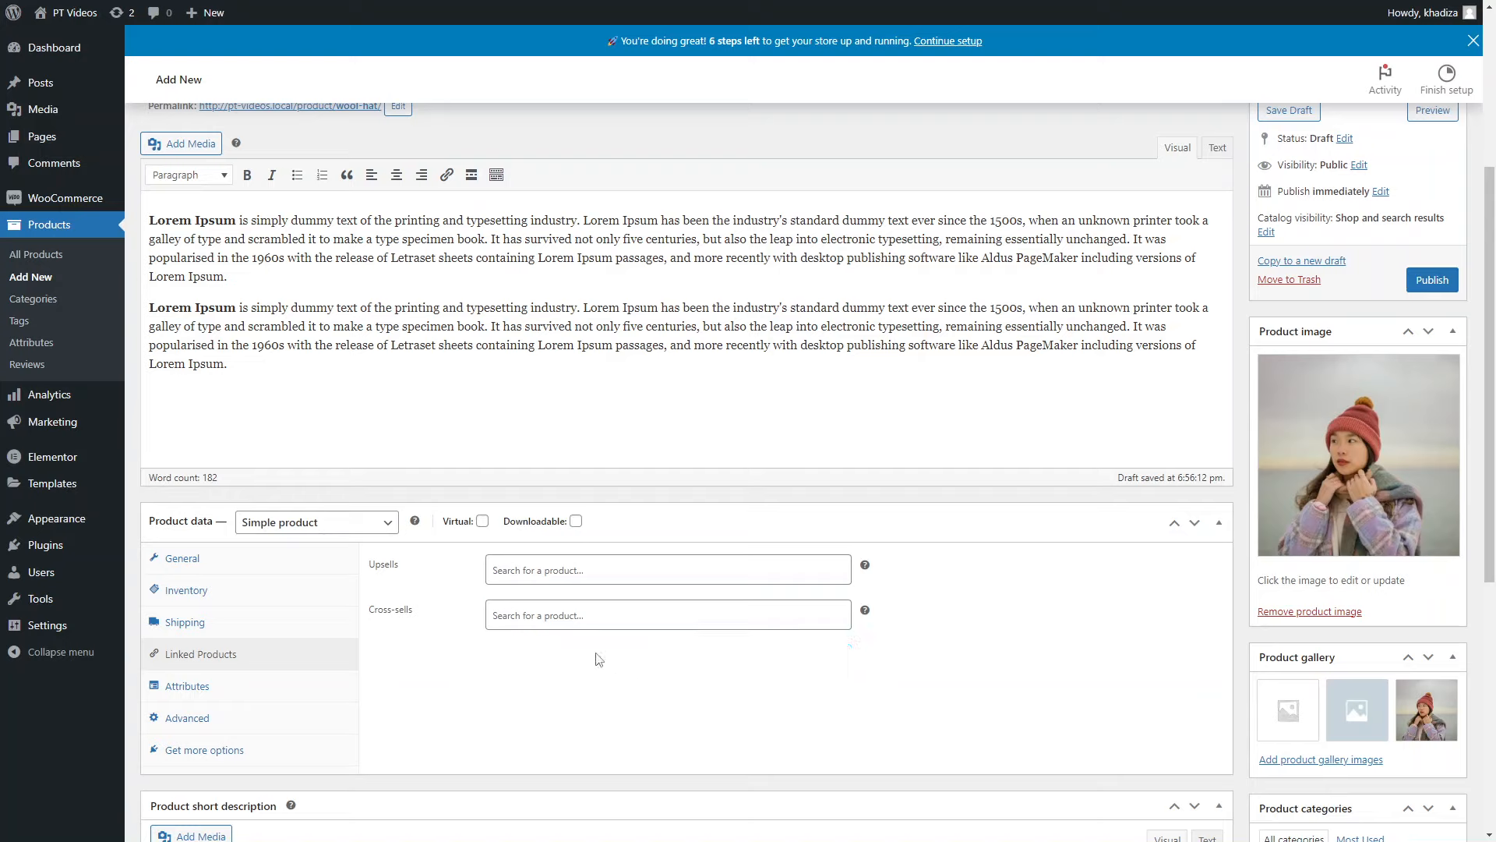
Step: Review the product's attributes, its advanced settings with purchase note and menu order, and the recommended extensions
click(294, 688)
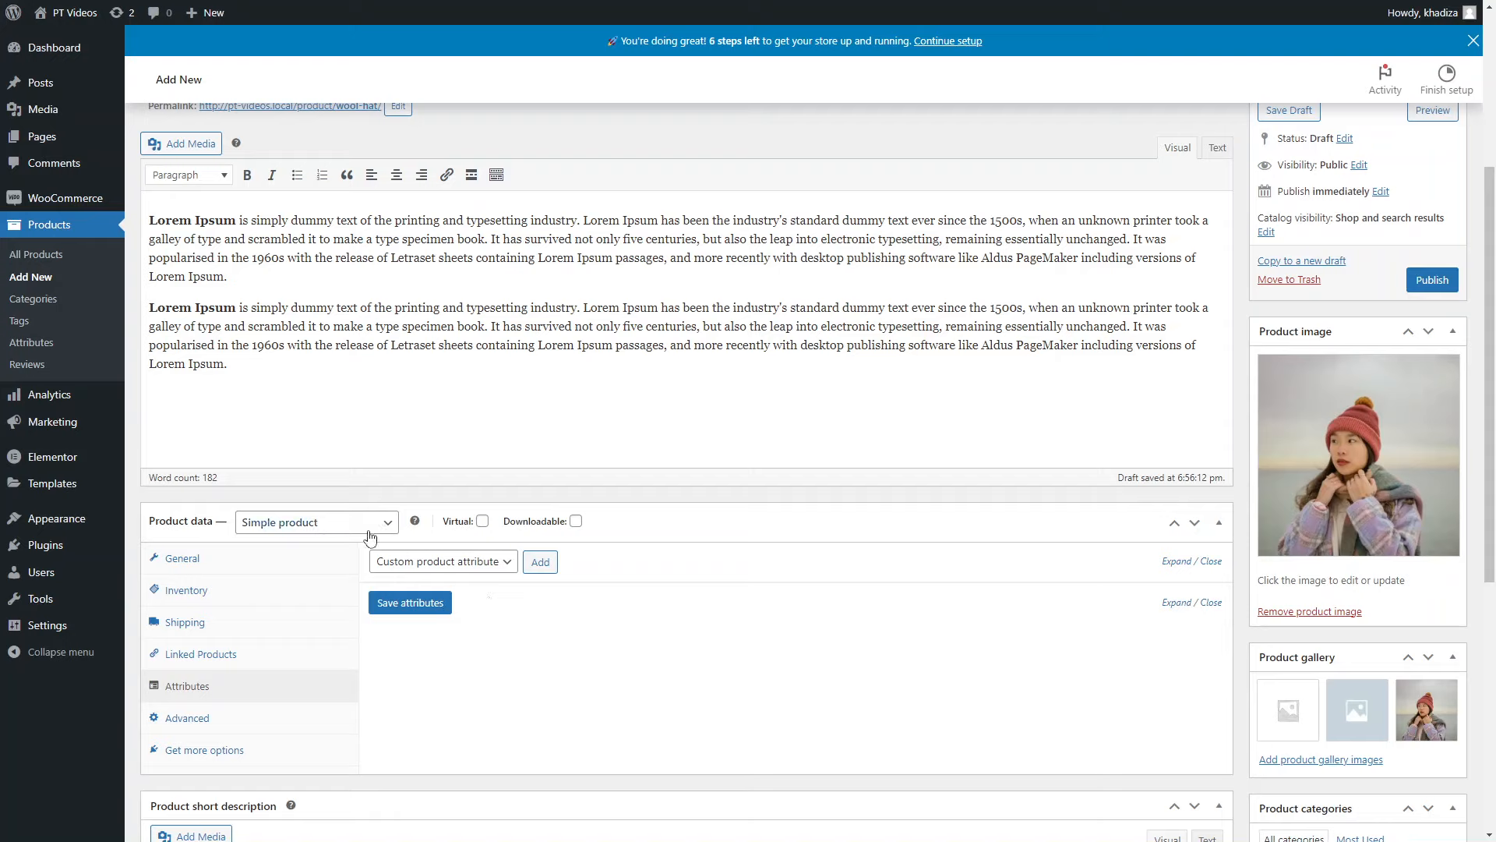
click(251, 721)
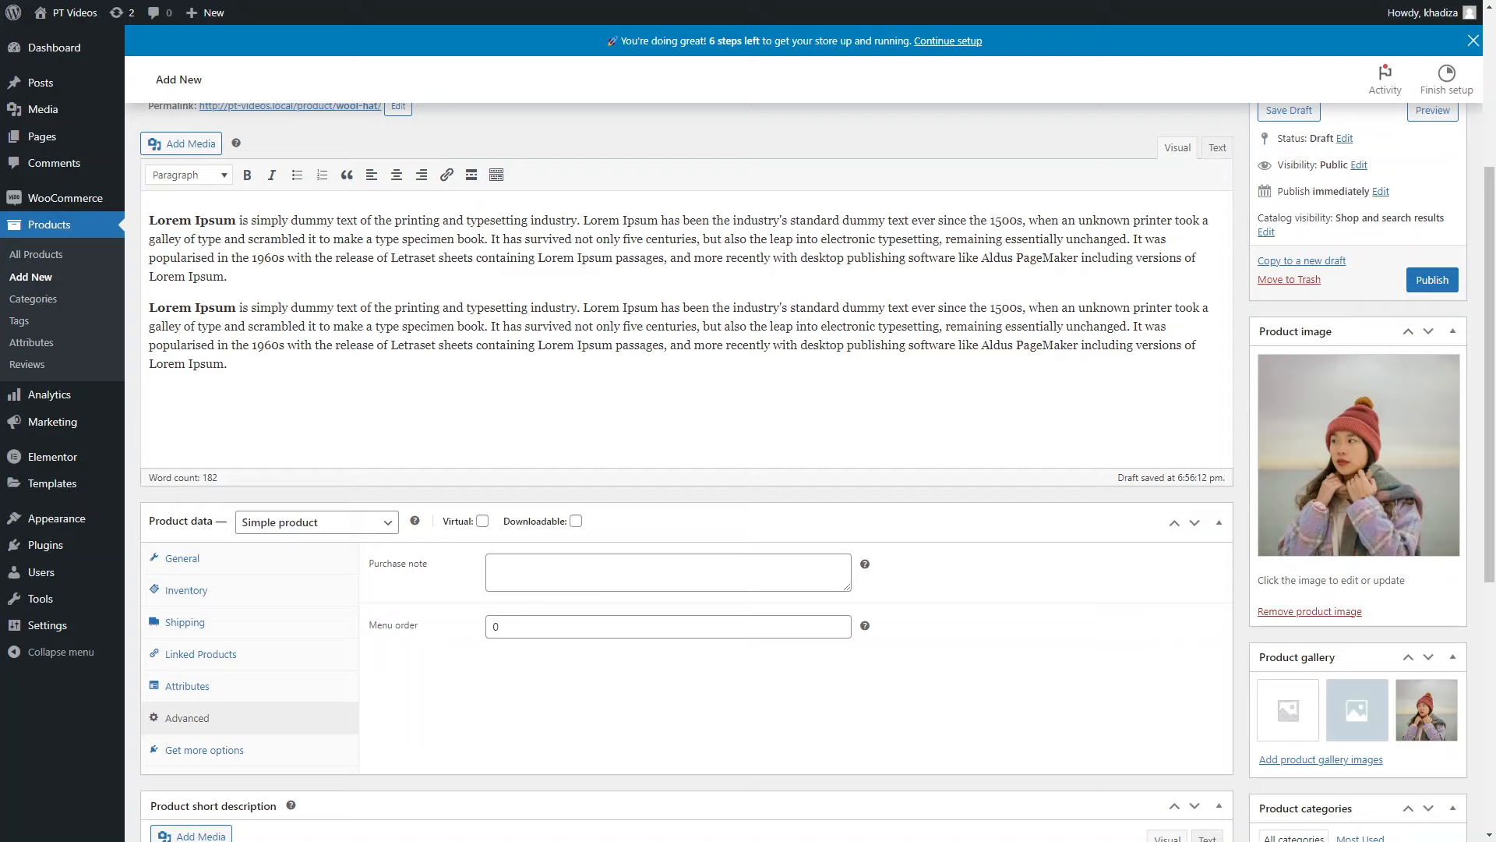
click(343, 753)
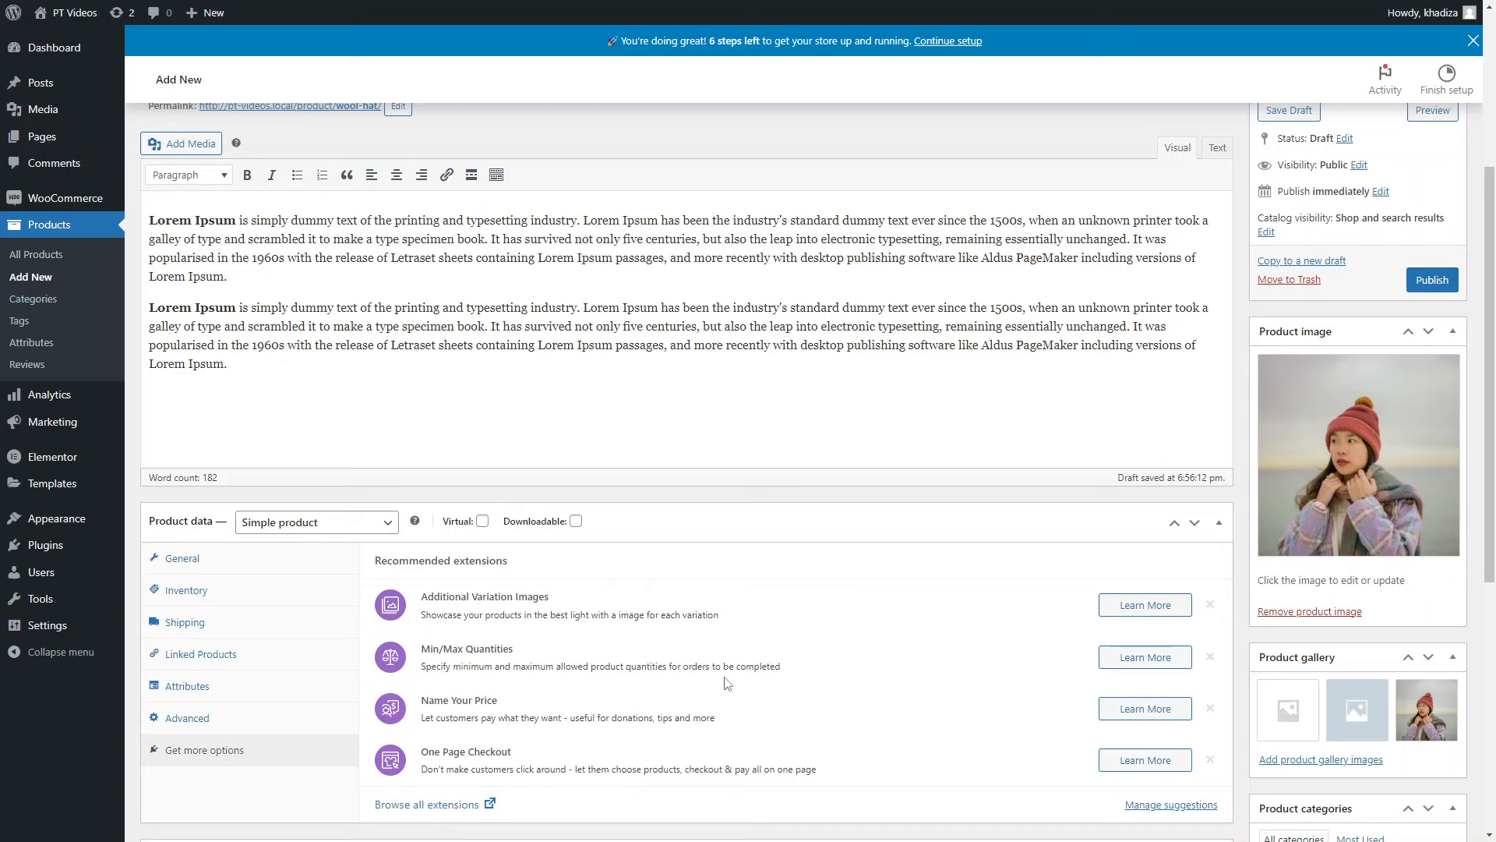
scroll(727, 684, down, 1)
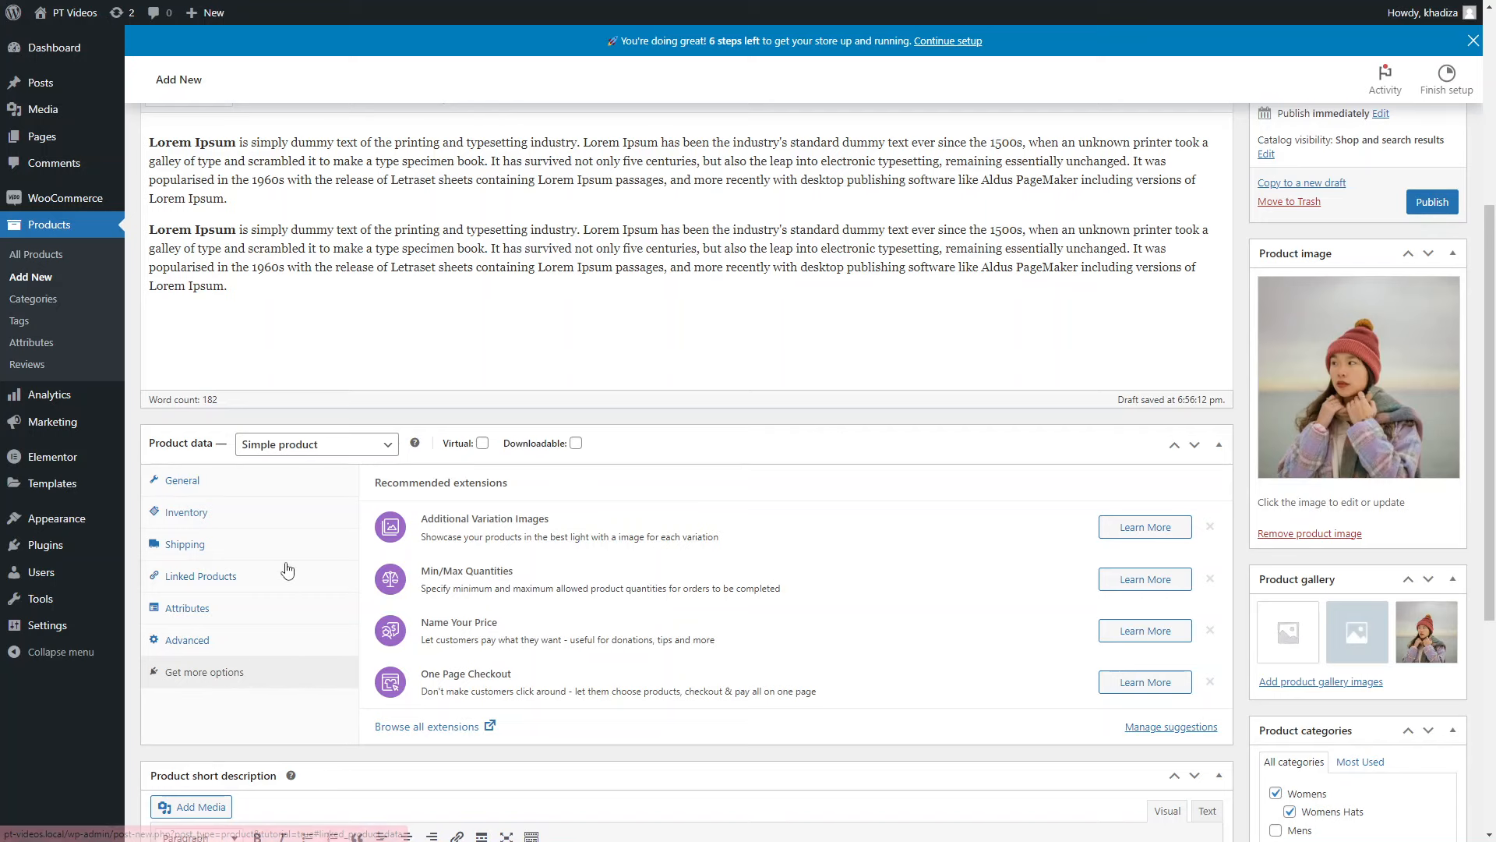
Step: Publish the Wool Hat product
scroll(704, 565, up, 4)
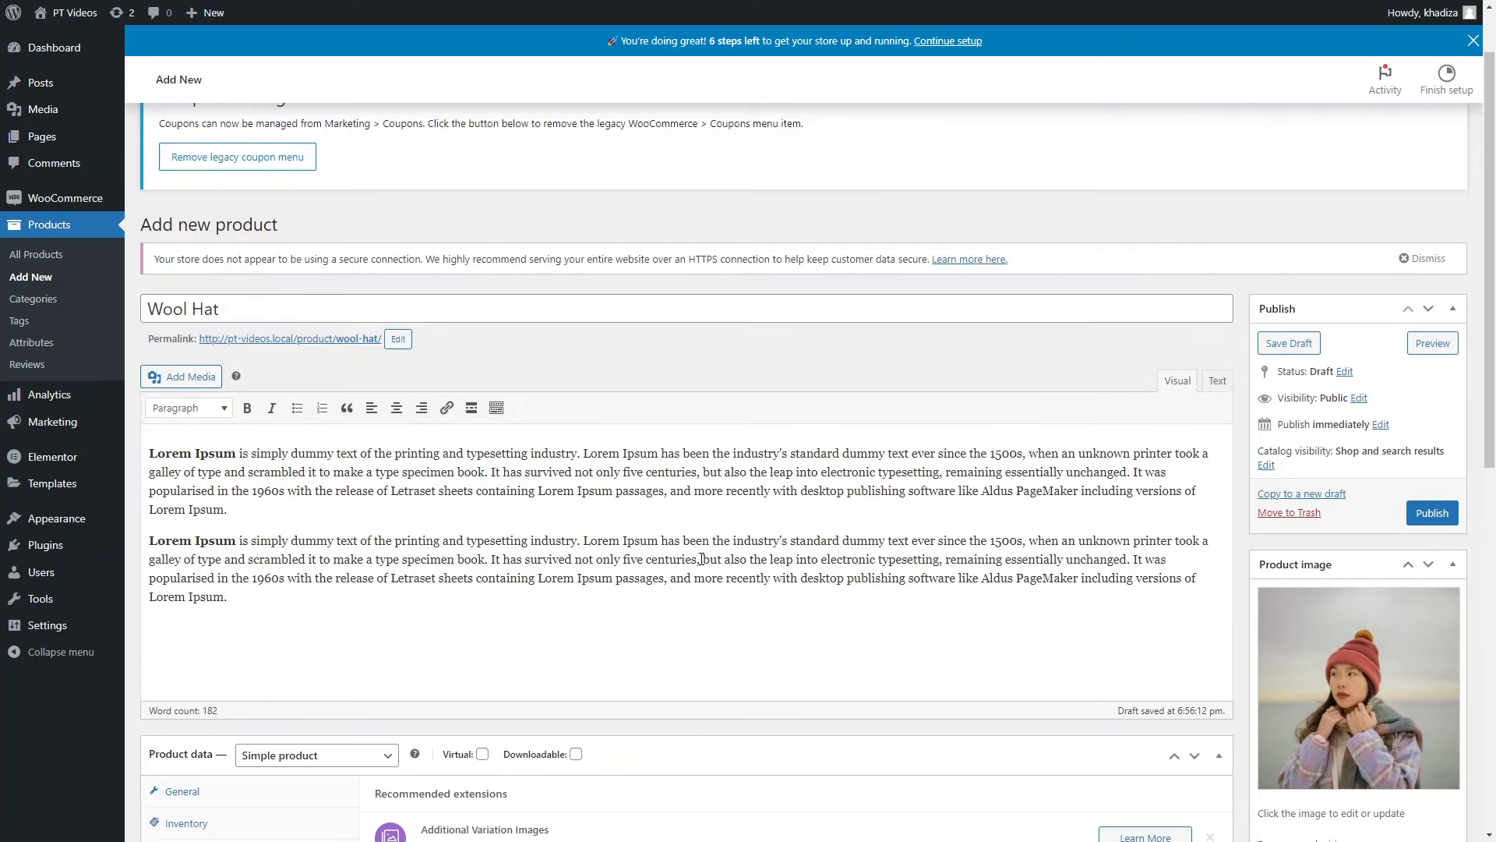
scroll(703, 561, down, 3)
scroll(702, 581, up, 2)
scroll(701, 581, up, 3)
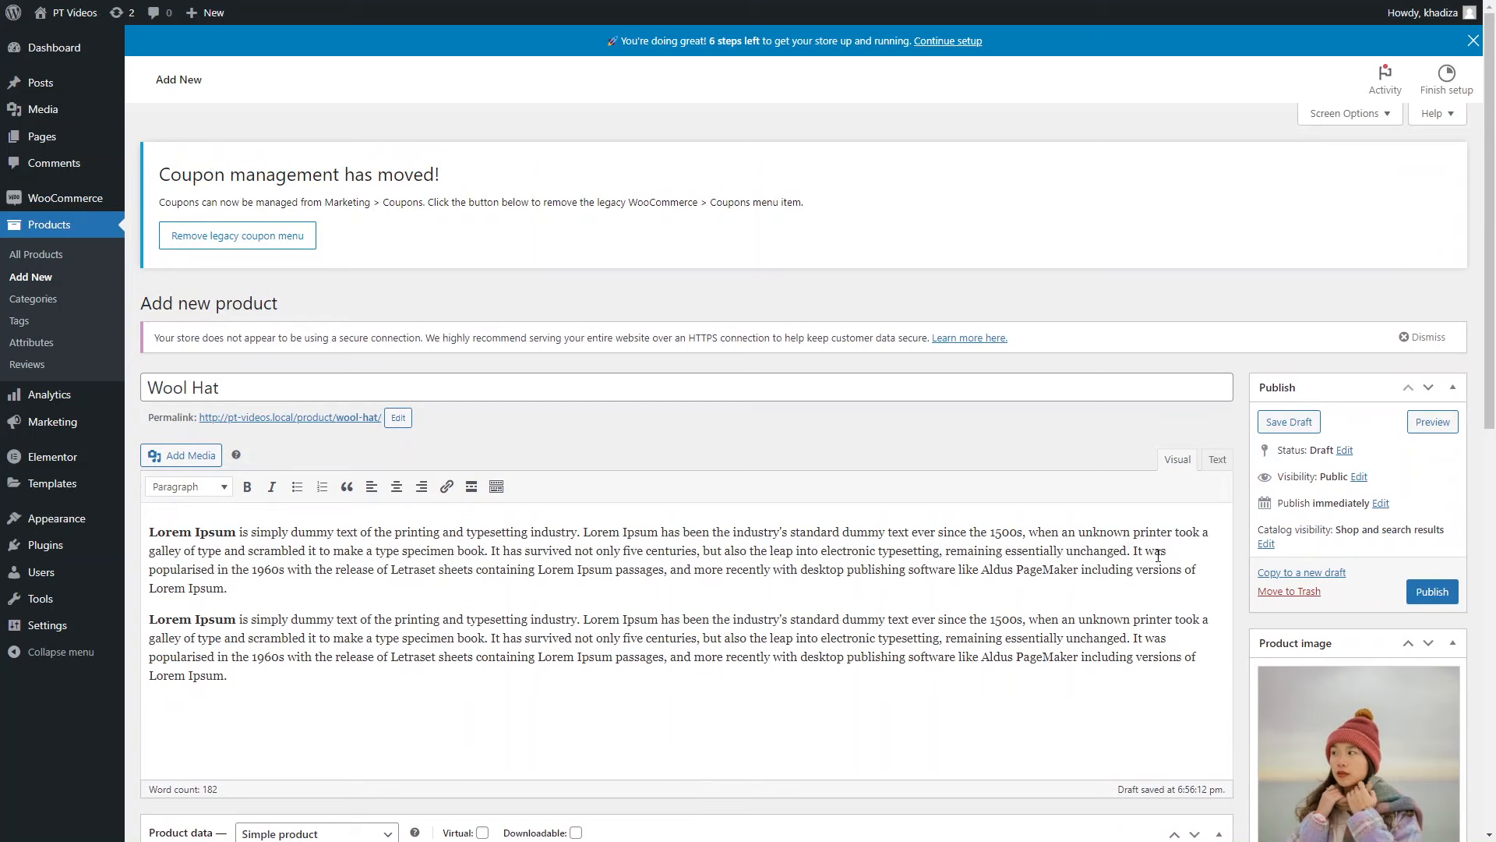
click(1424, 592)
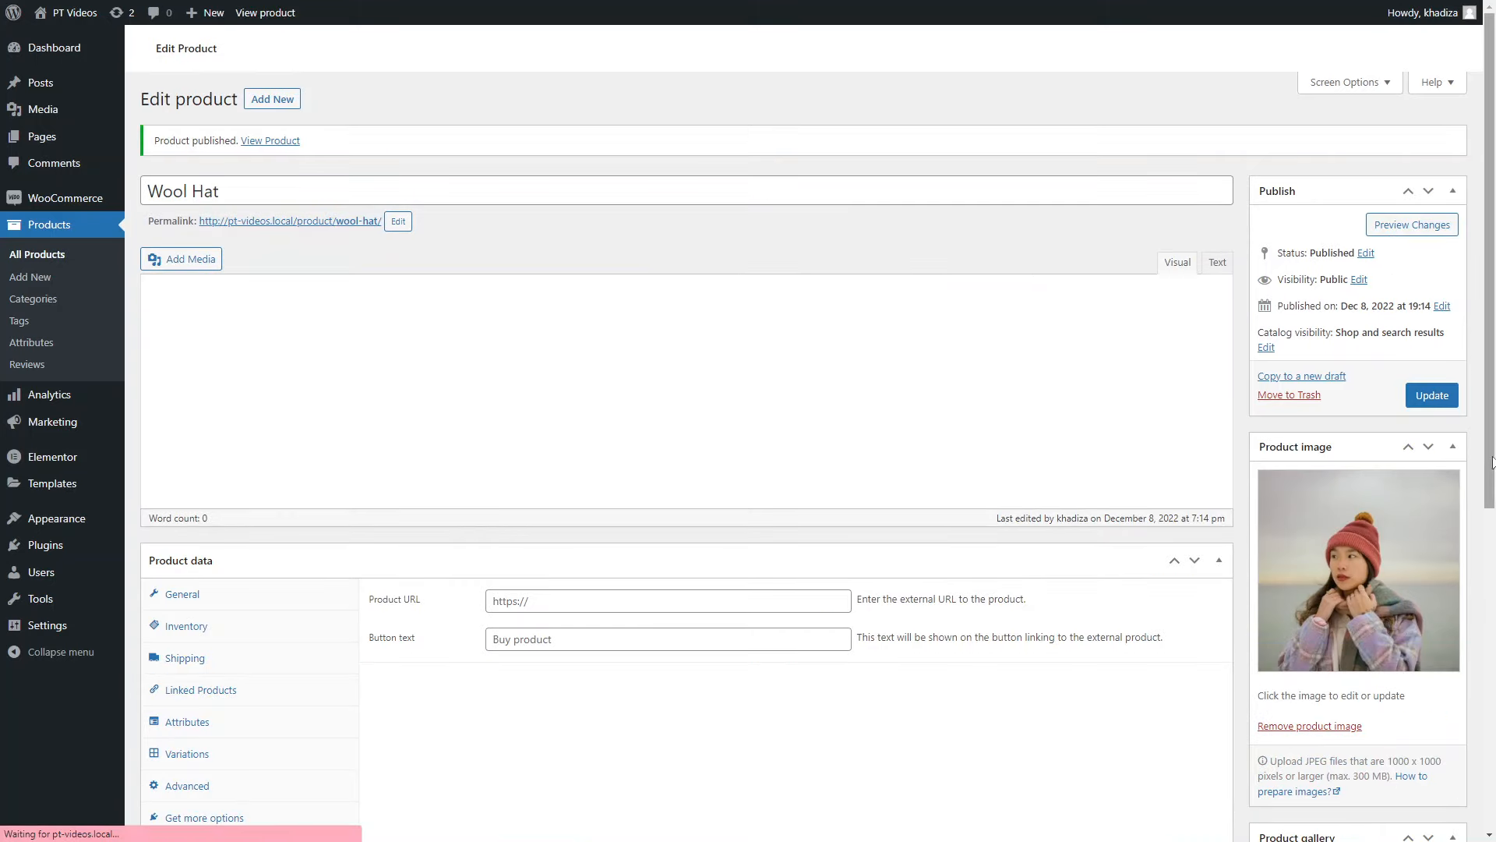
right_click(1301, 398)
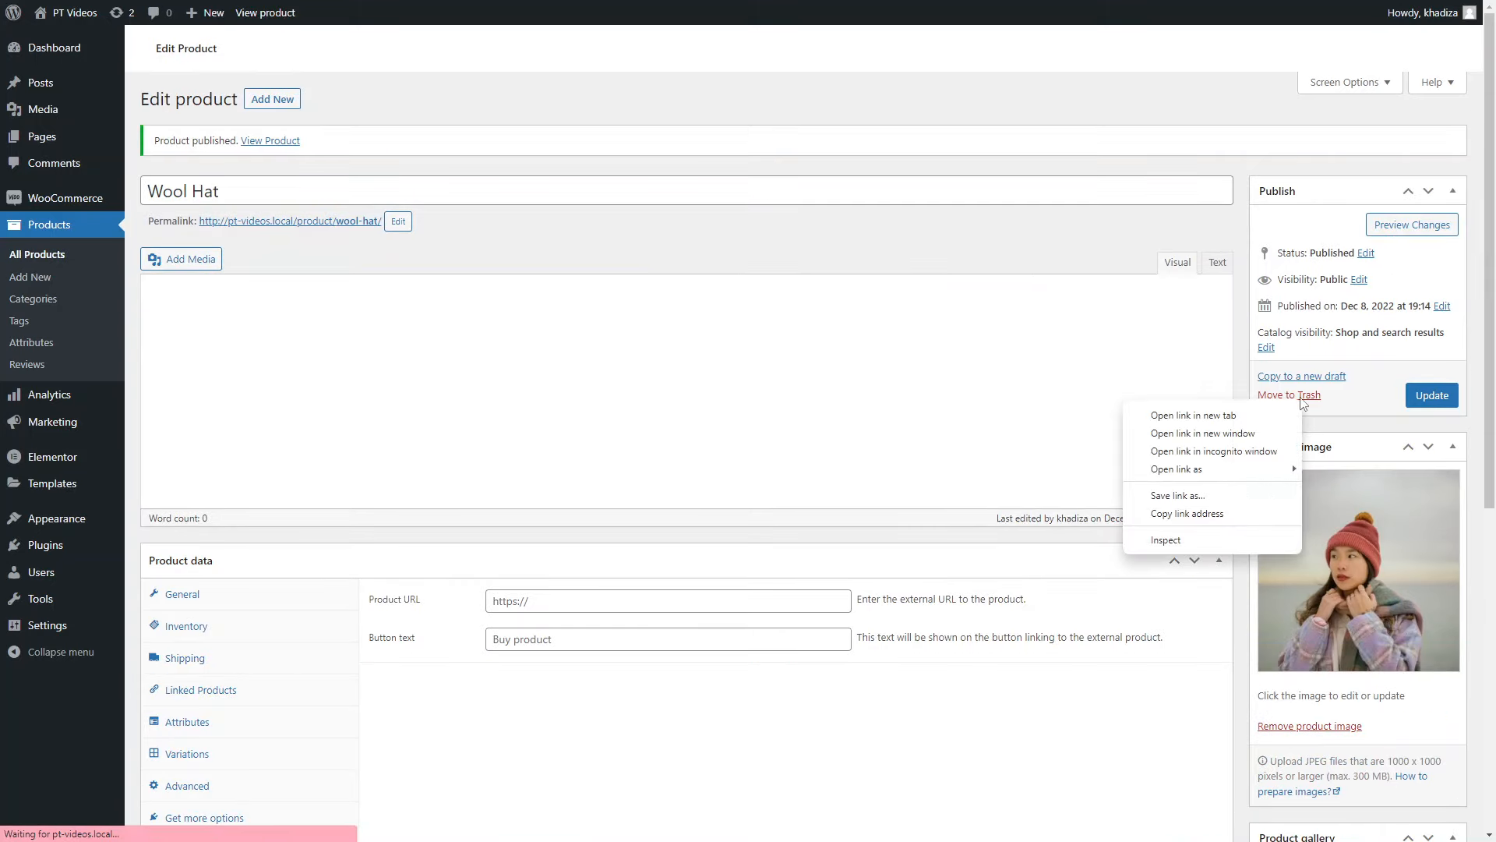
click(1375, 359)
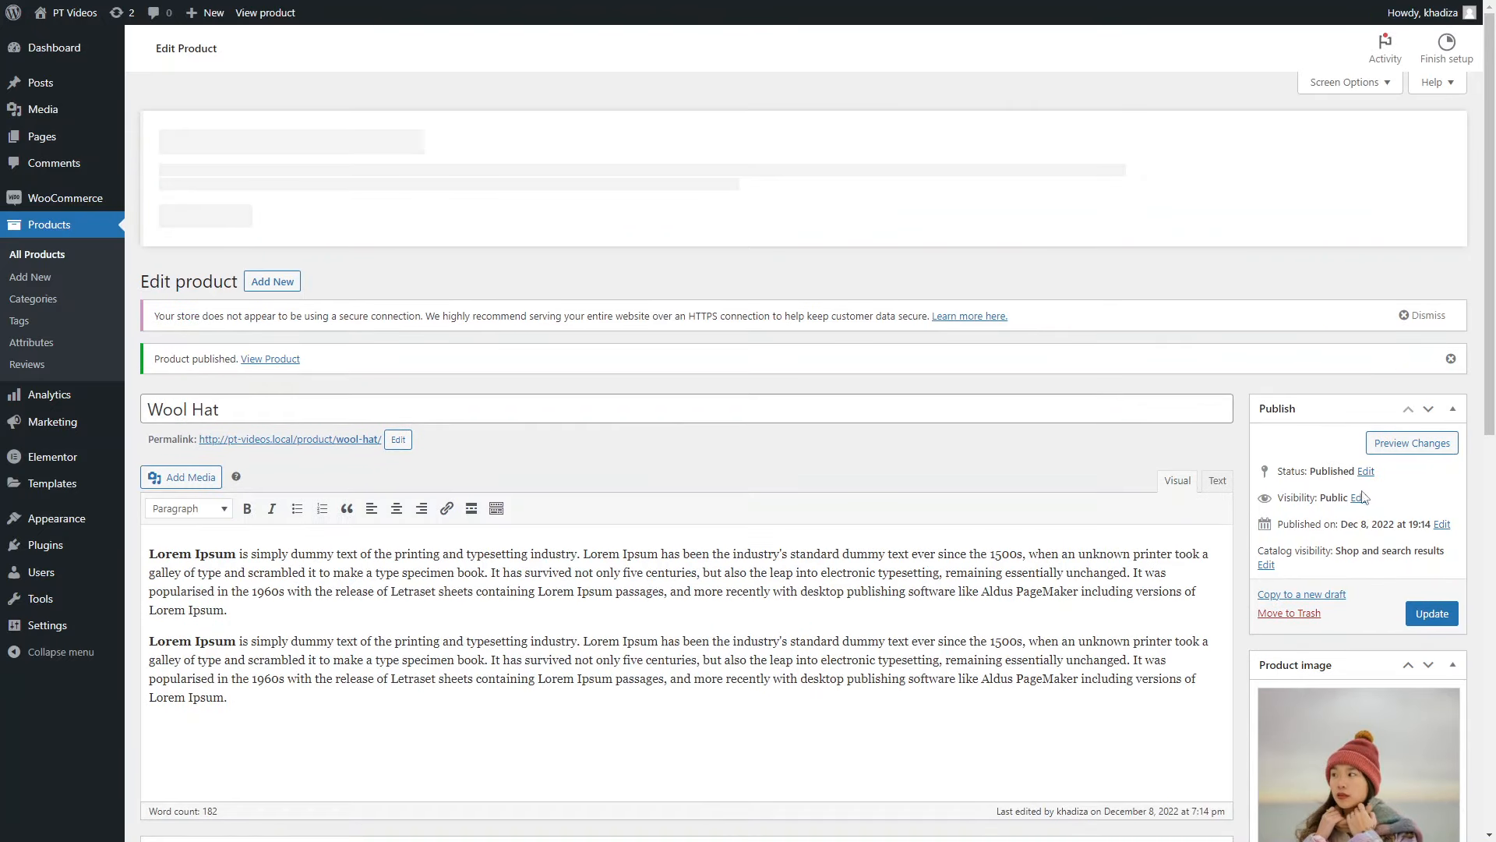
Step: Select Draft as the product's publishing status and switch the selection back to Published
click(1366, 471)
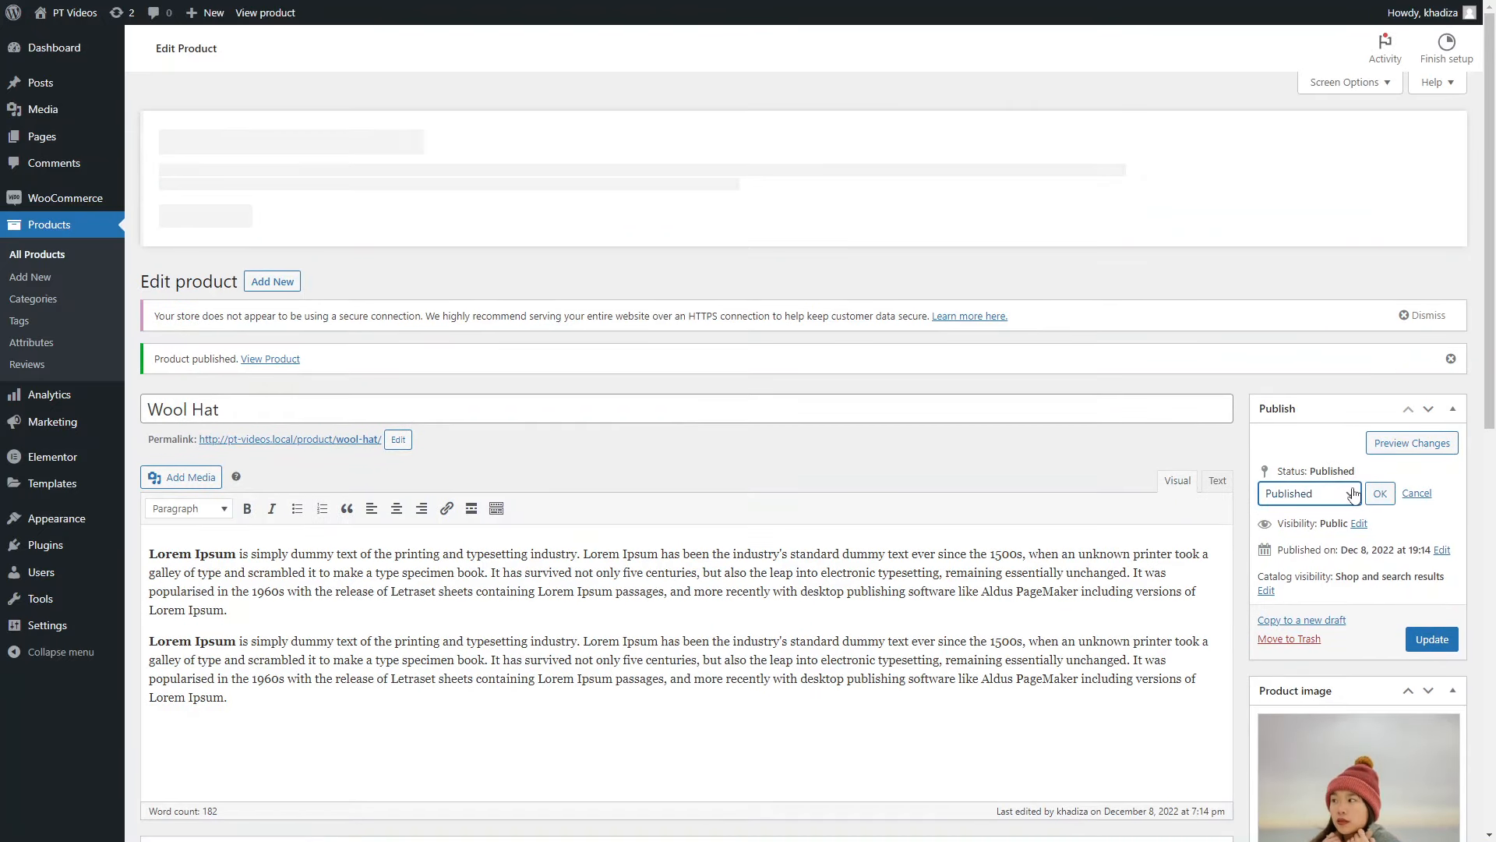
click(1353, 493)
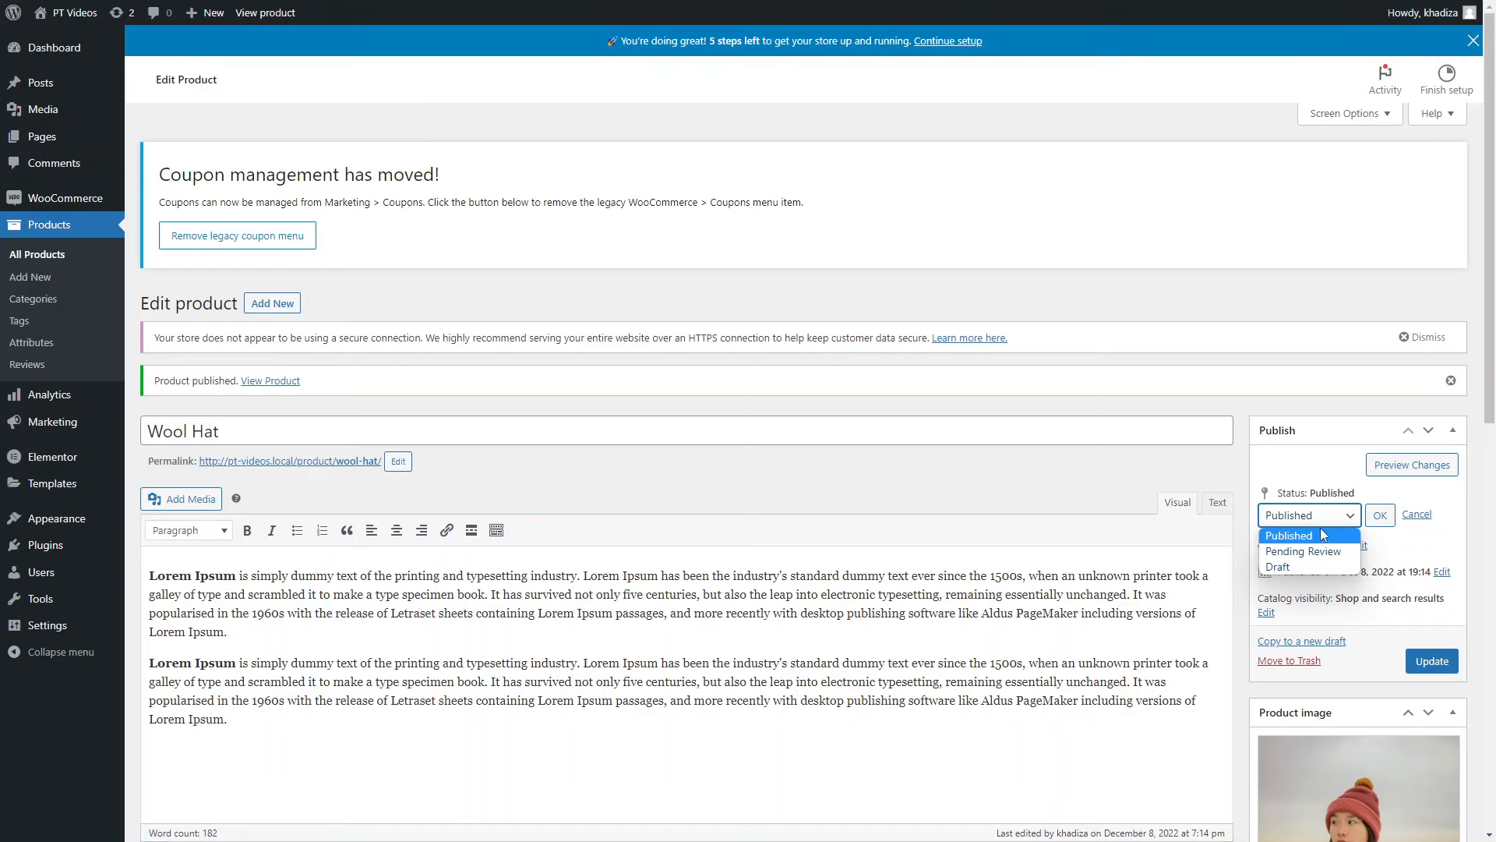
click(1323, 567)
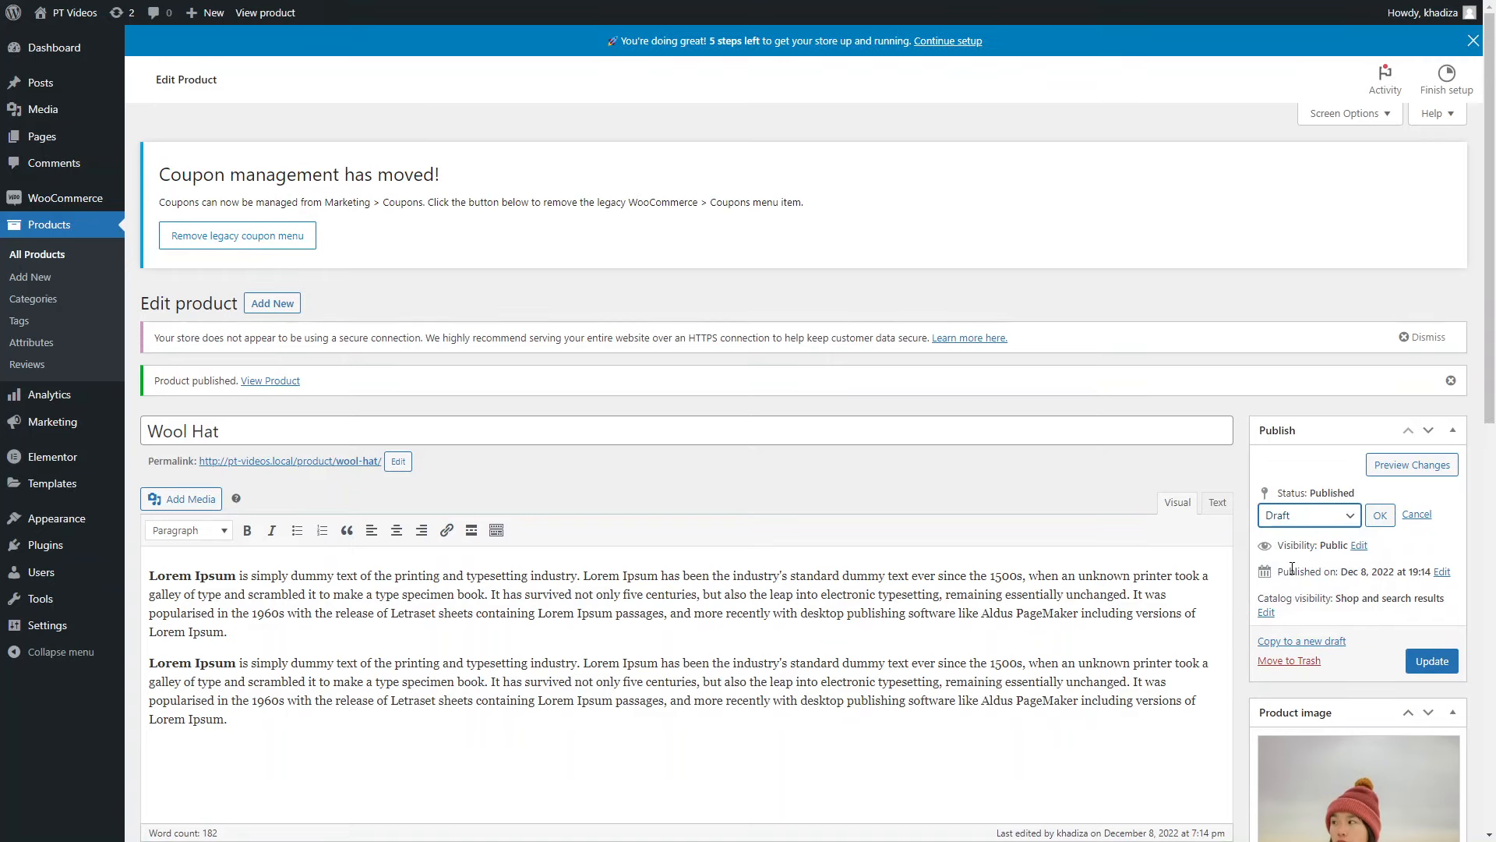
click(1341, 516)
click(1317, 531)
Step: Try Hidden as the catalog visibility, confirm Shop and search results instead, and update the product
click(1267, 611)
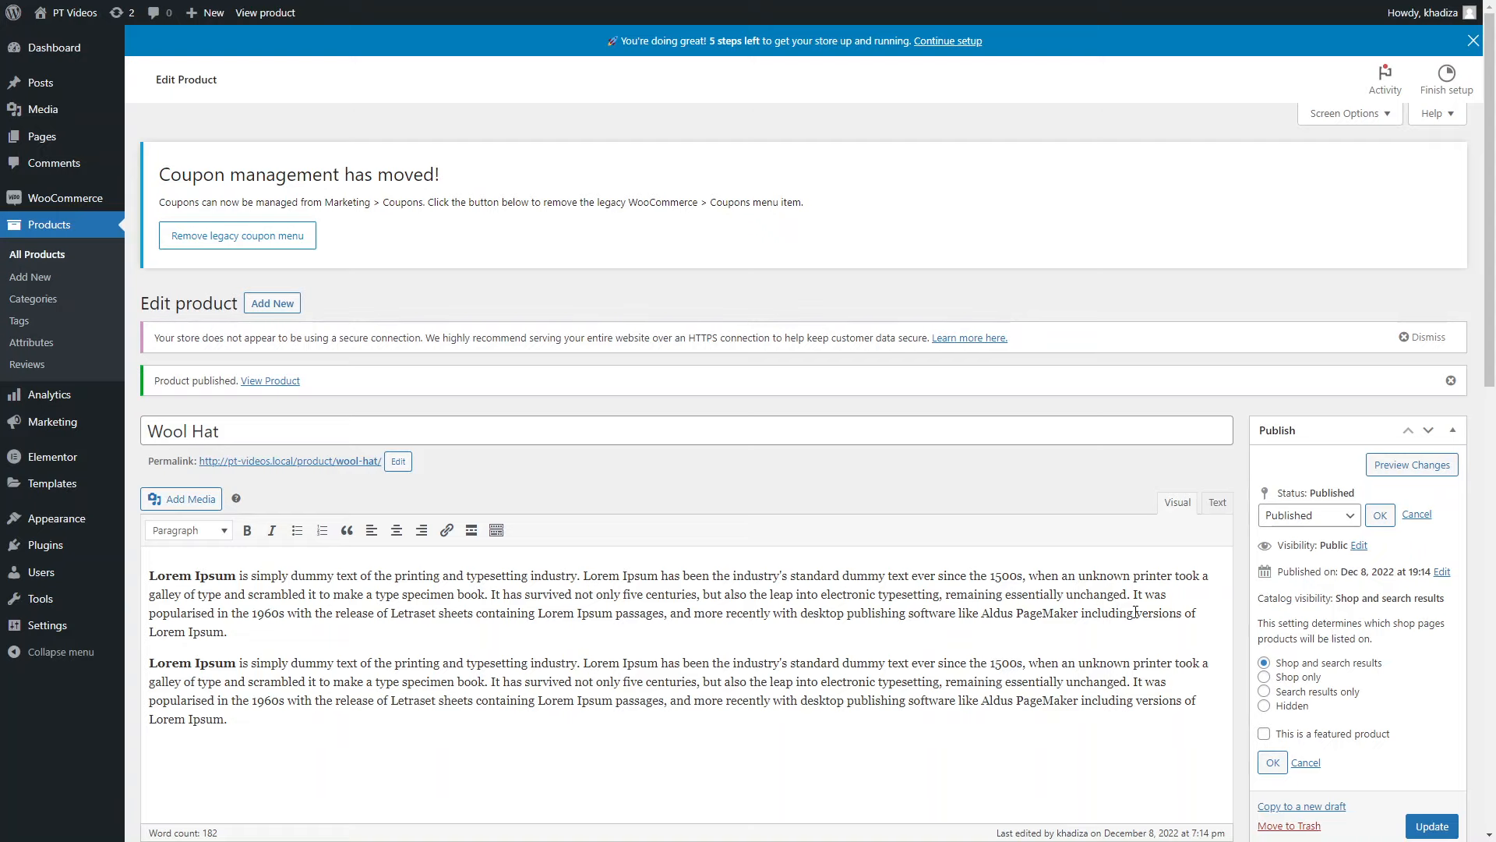
scroll(1135, 612, down, 1)
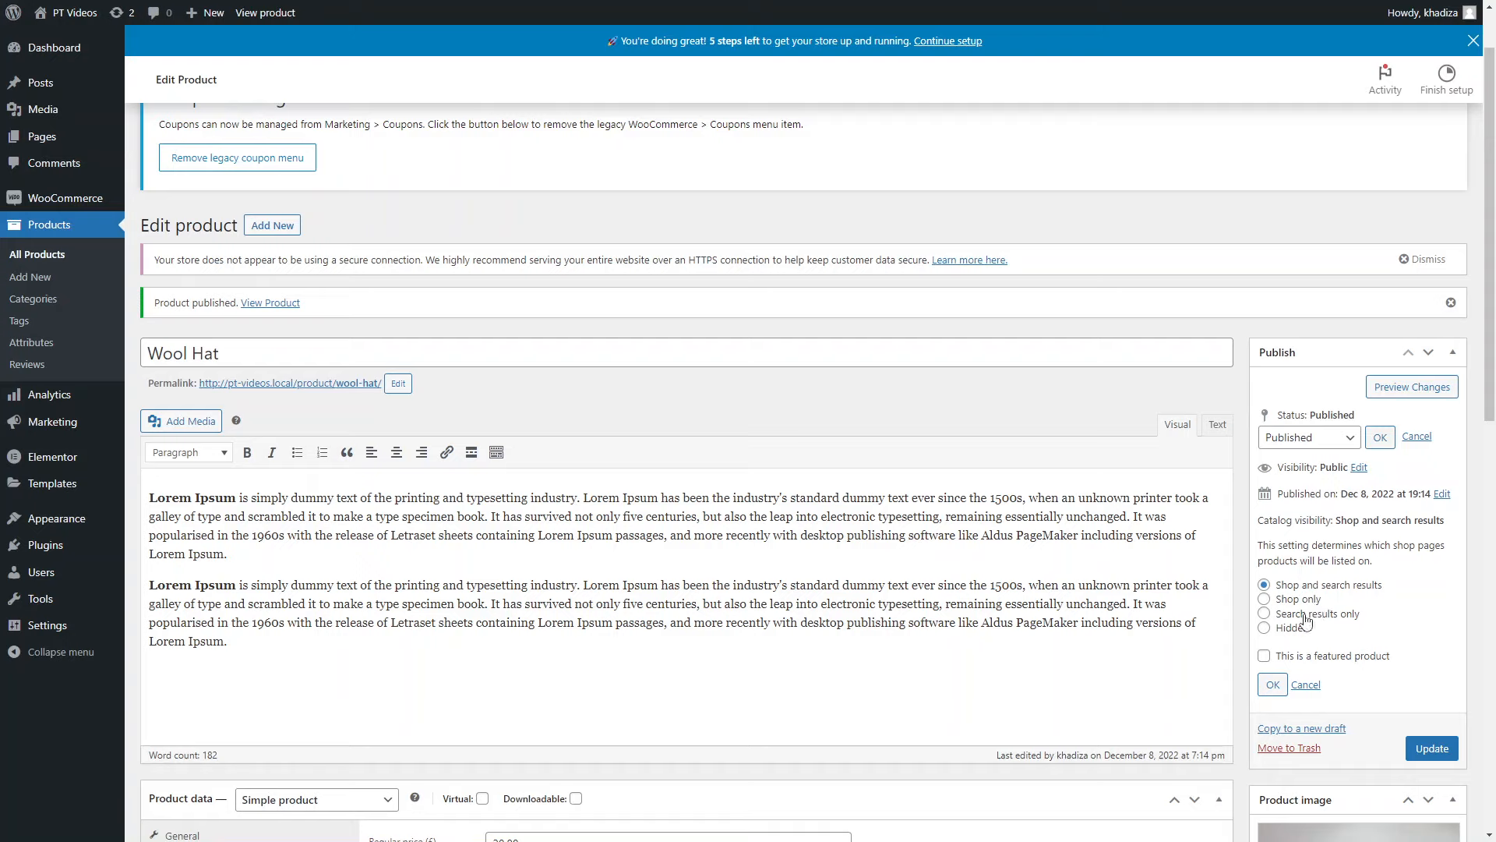
click(1264, 628)
click(1268, 586)
click(1277, 686)
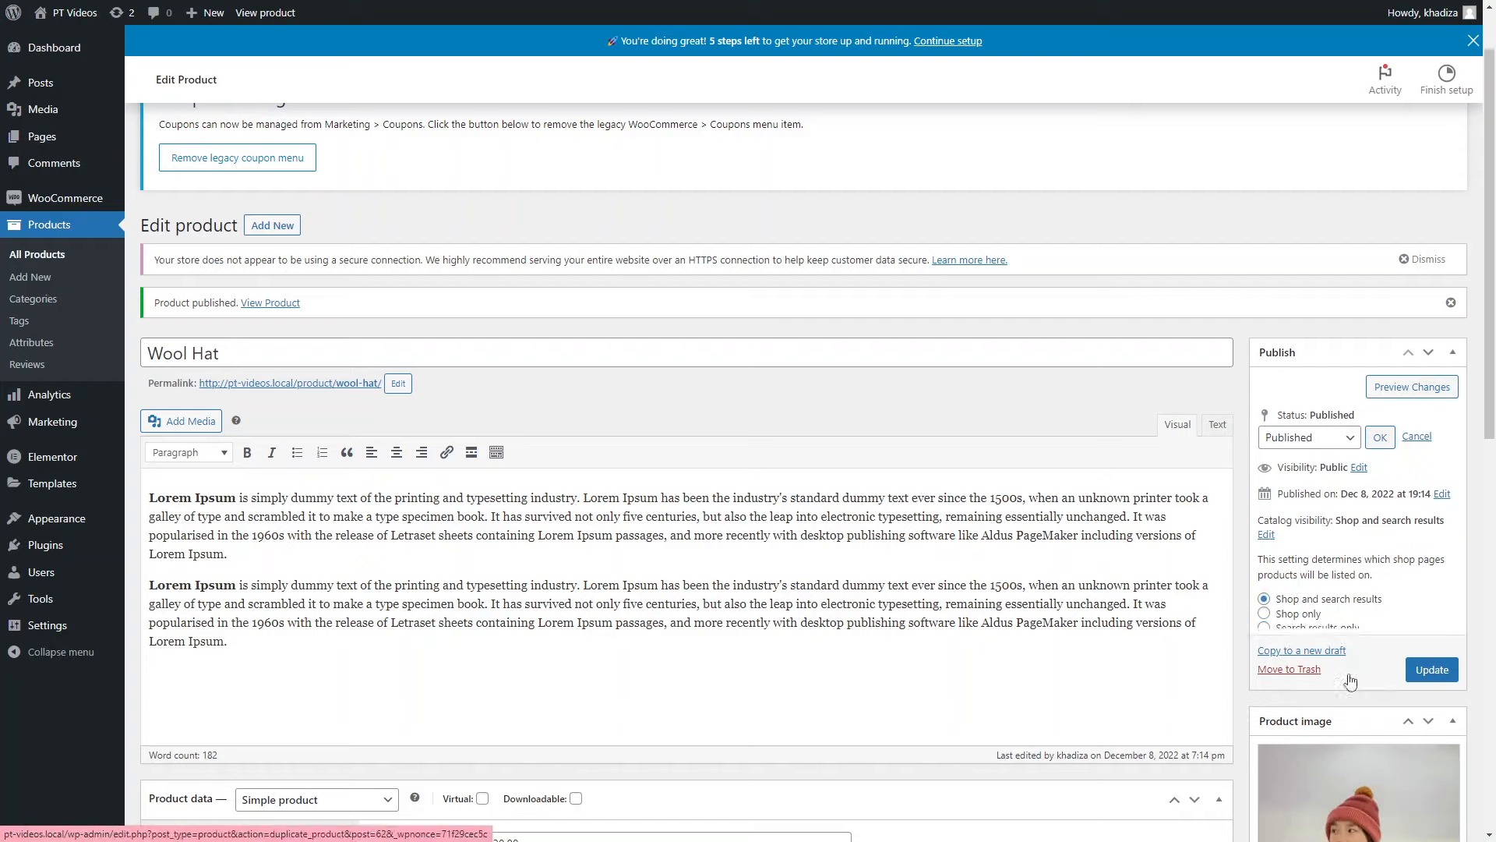
click(1433, 584)
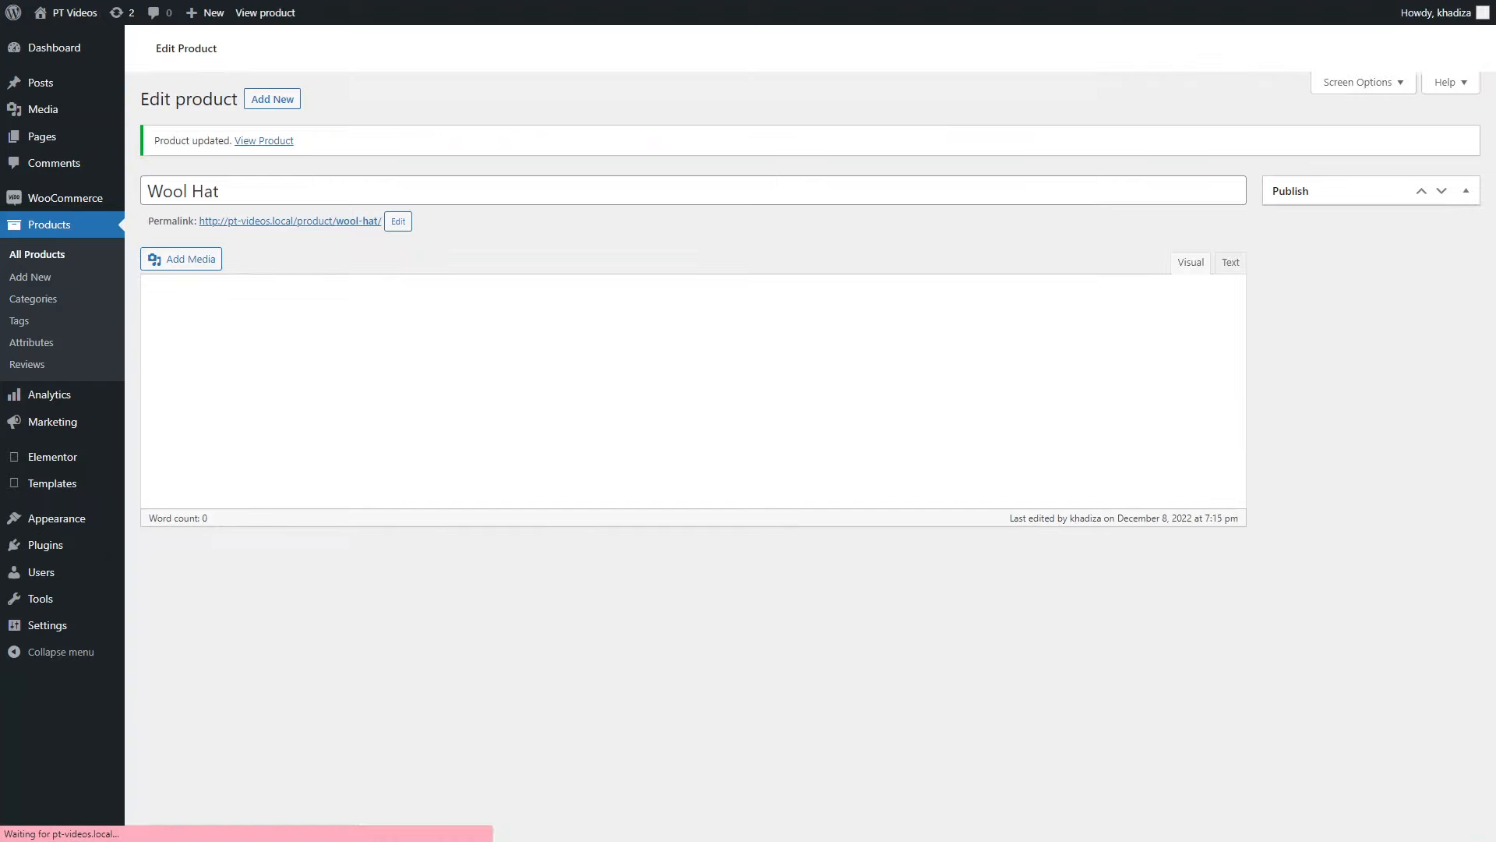
Step: Examine the published Wool Hat page on the storefront, including its prices, gallery images, categories, tag and description
key(ctrl+Tab)
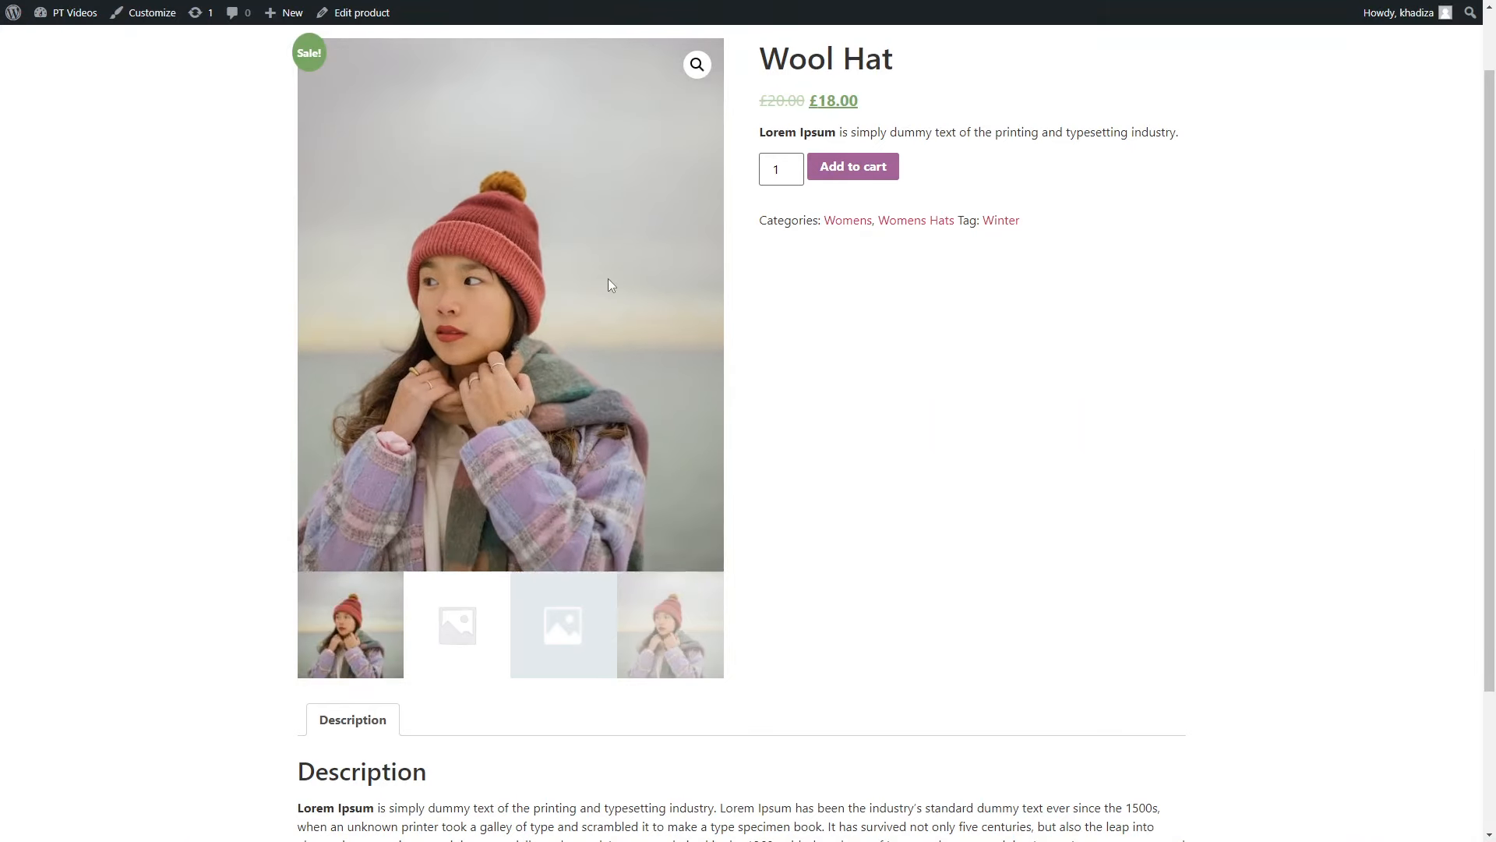
scroll(735, 447, down, 2)
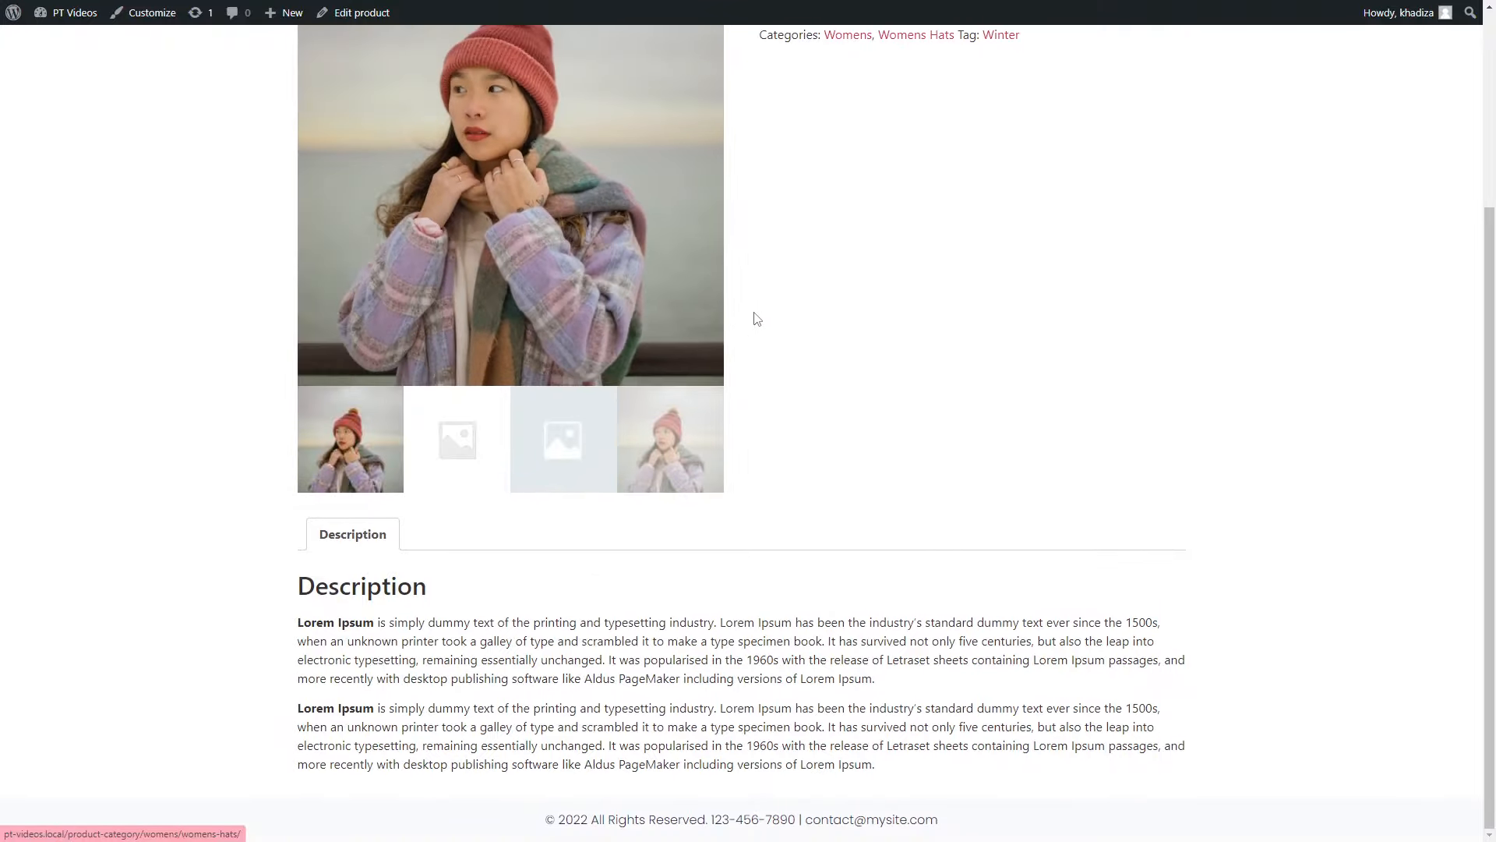
click(659, 489)
scroll(659, 489, up, 1)
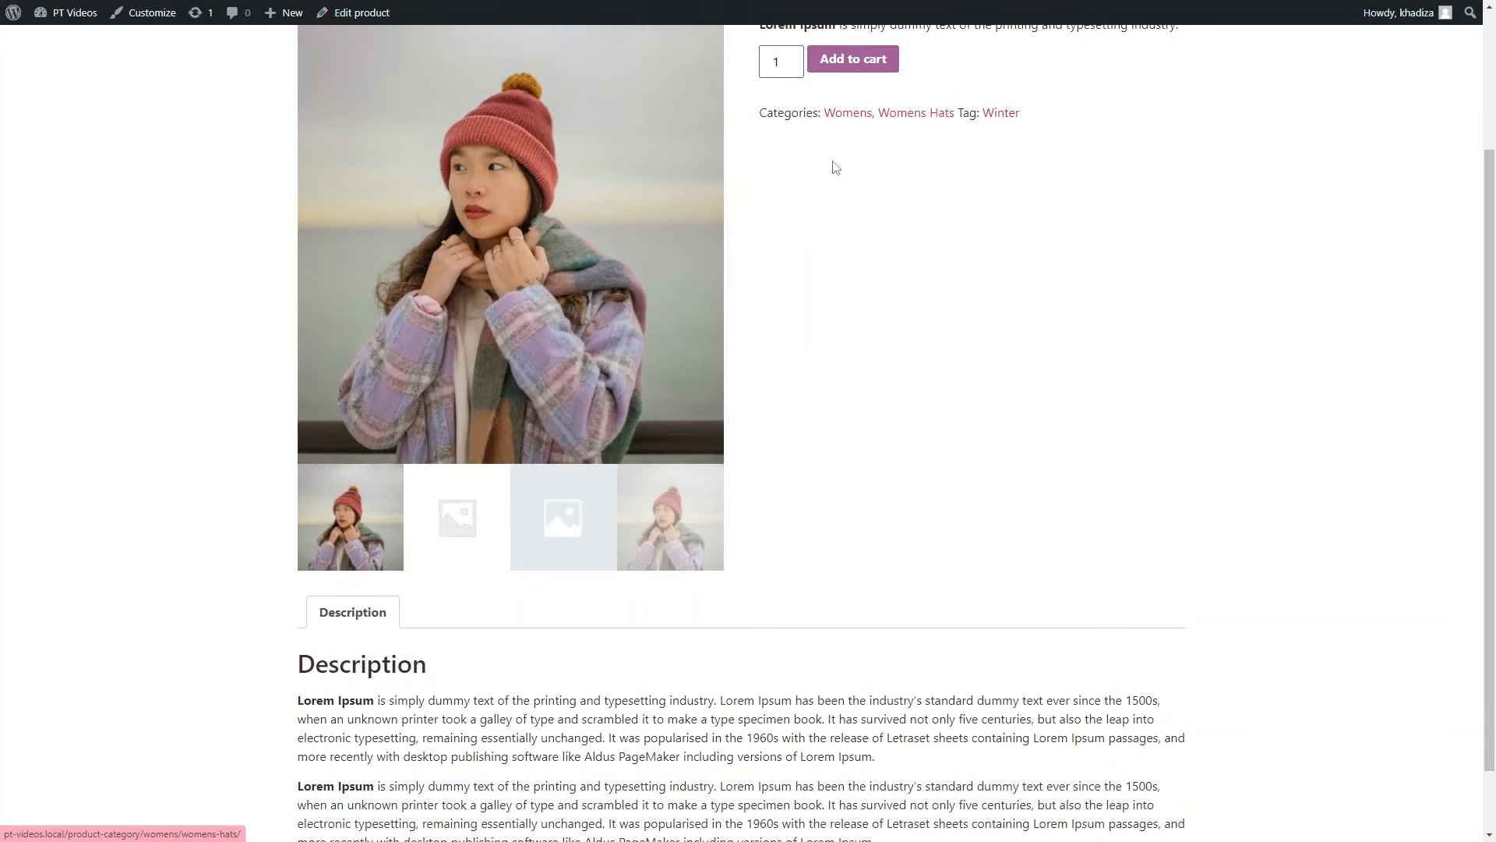
scroll(563, 758, down, 1)
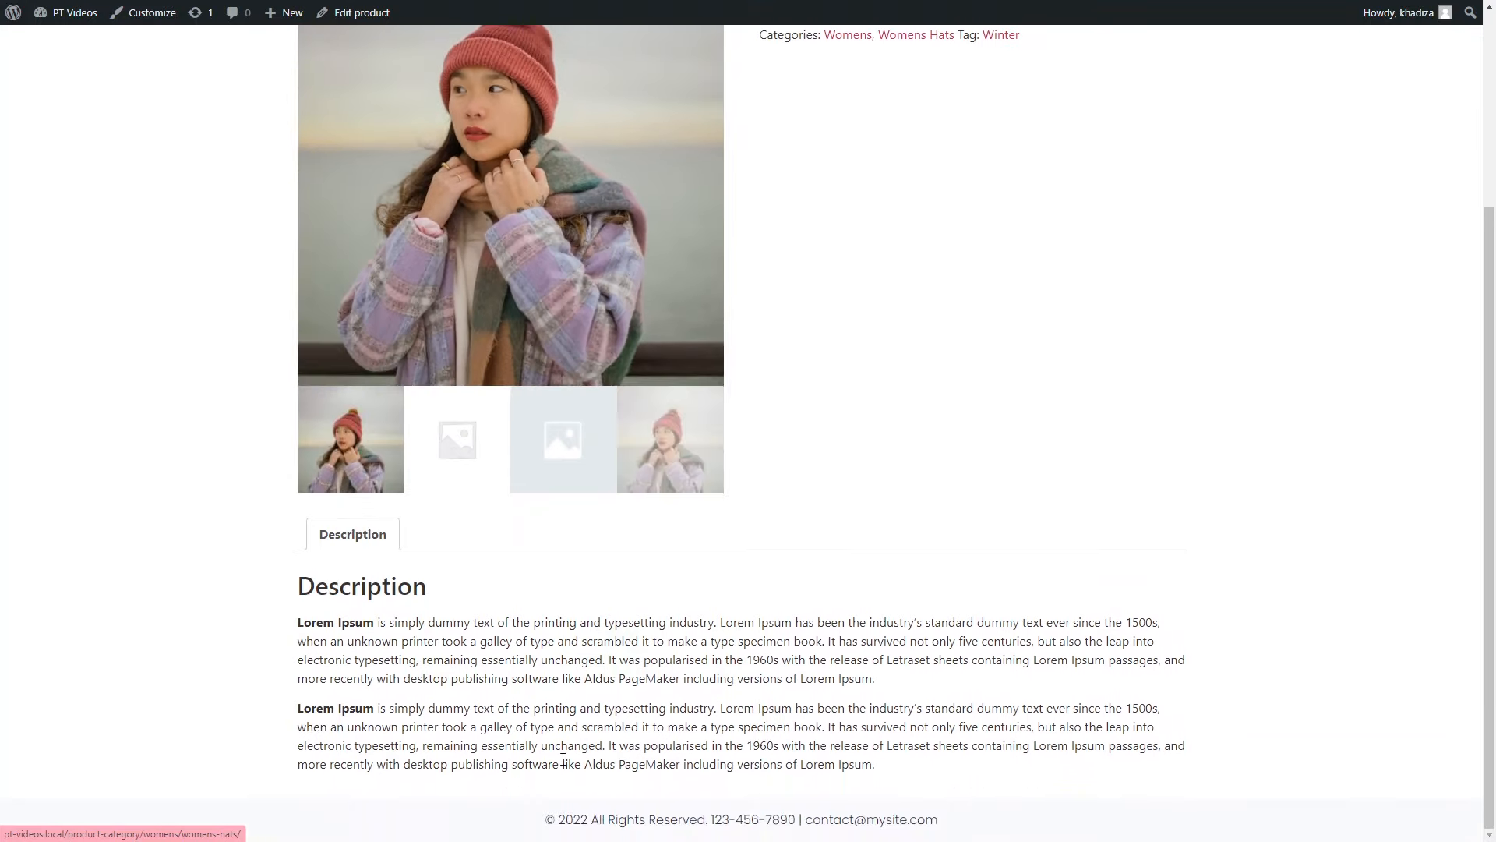
scroll(751, 703, up, 1)
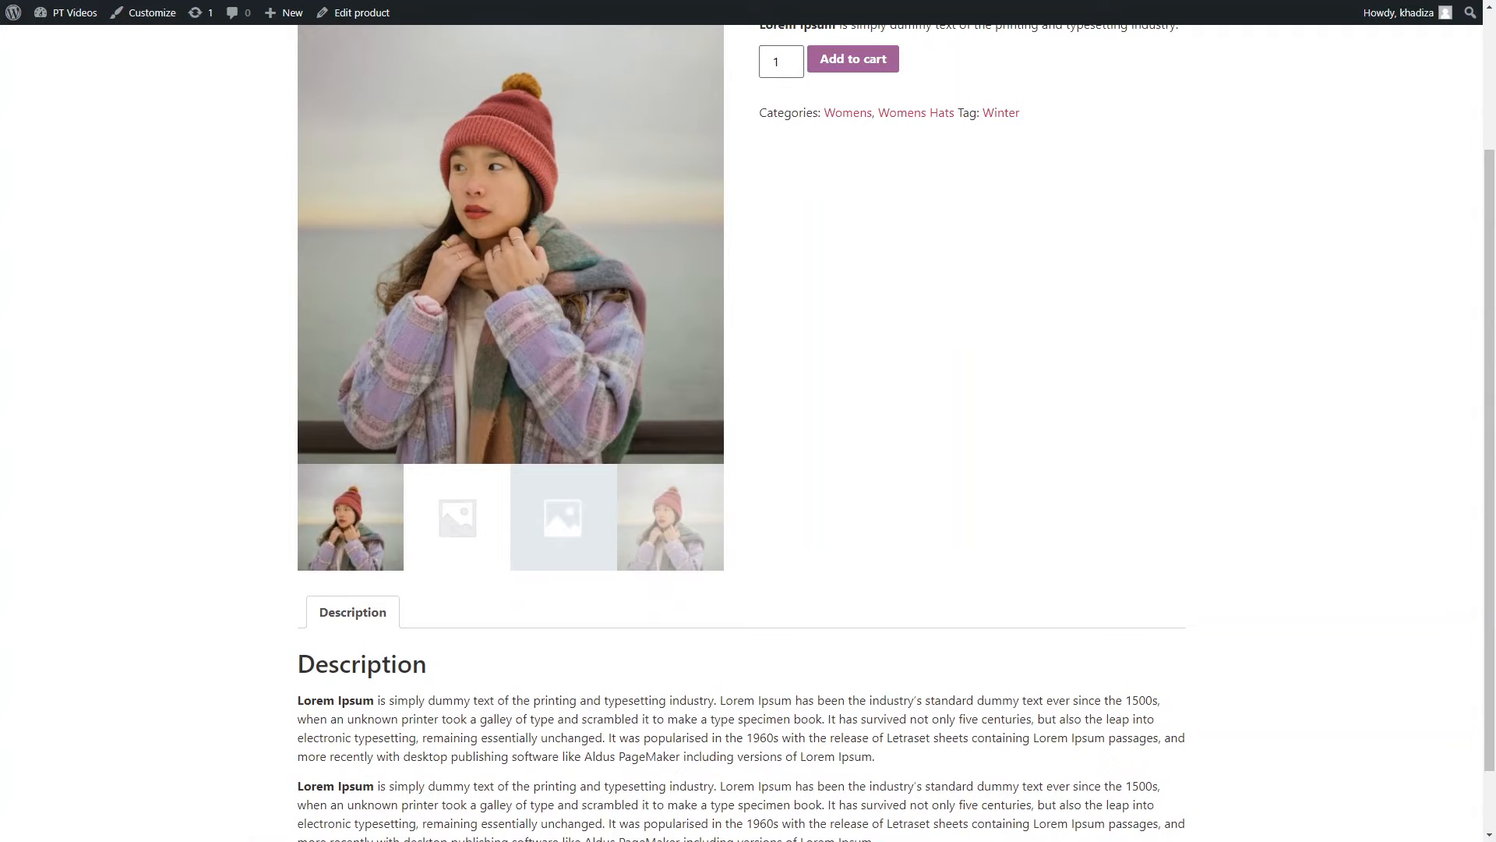